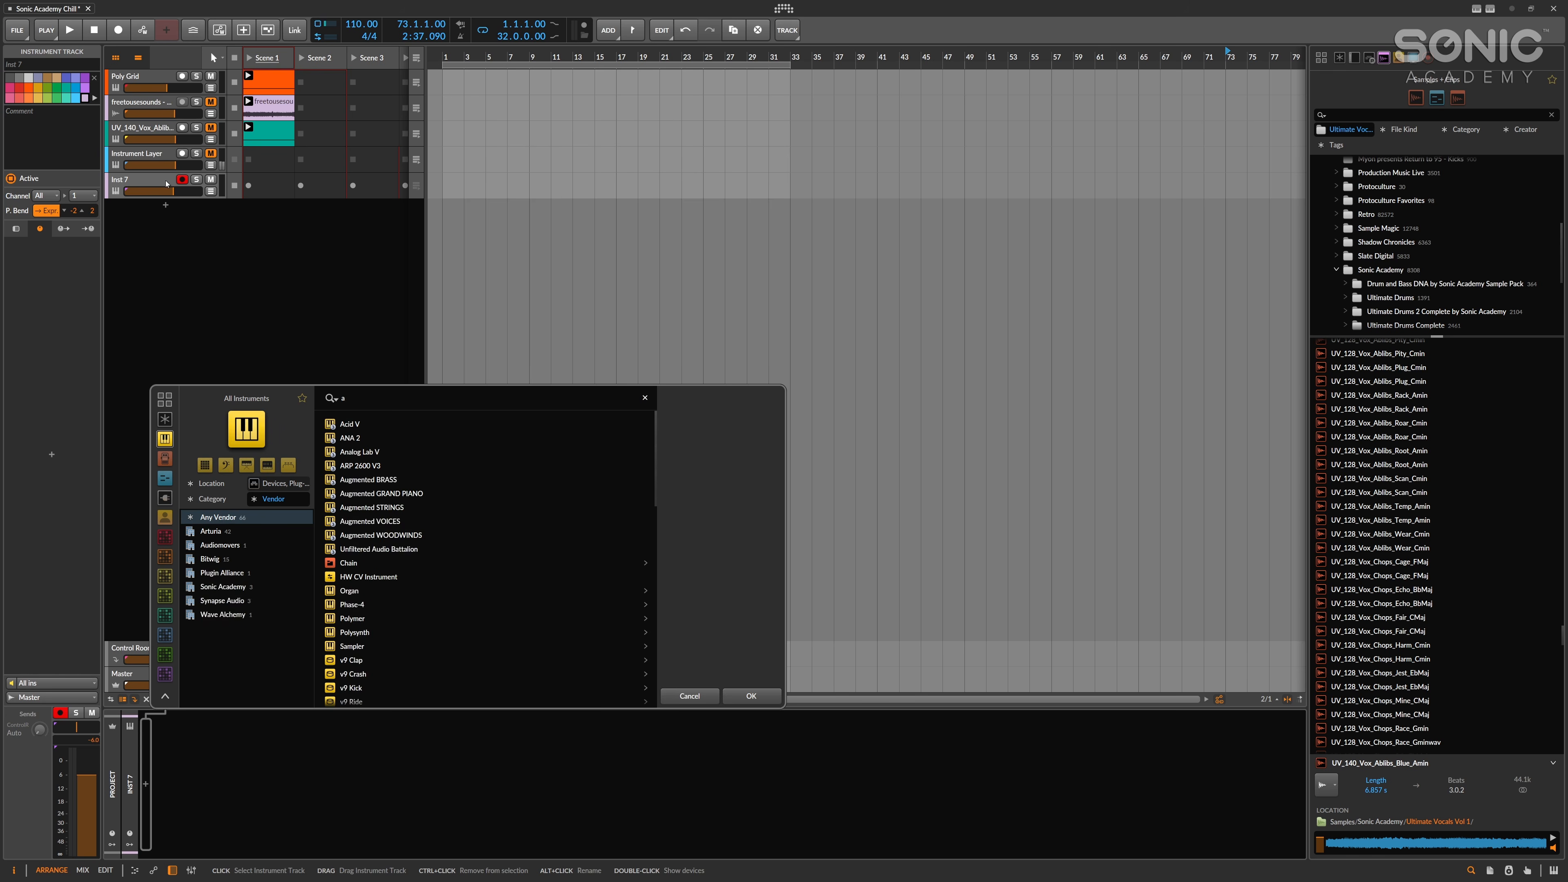
Load the Polysynth instrument onto the new instrument track.
key(Down)
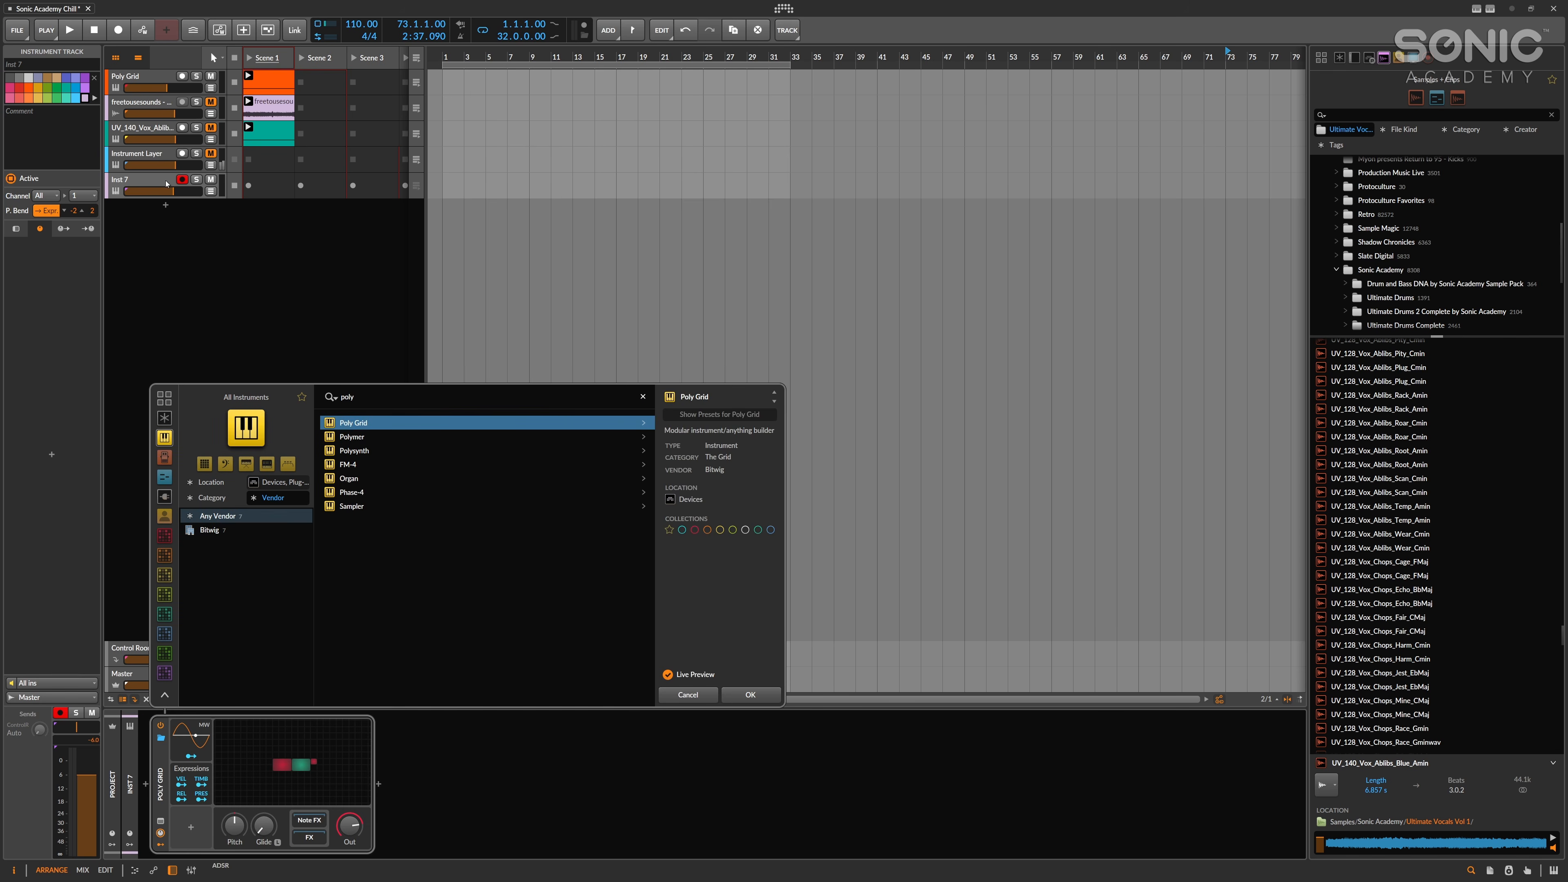
key(Down)
key(Down)
key(Return)
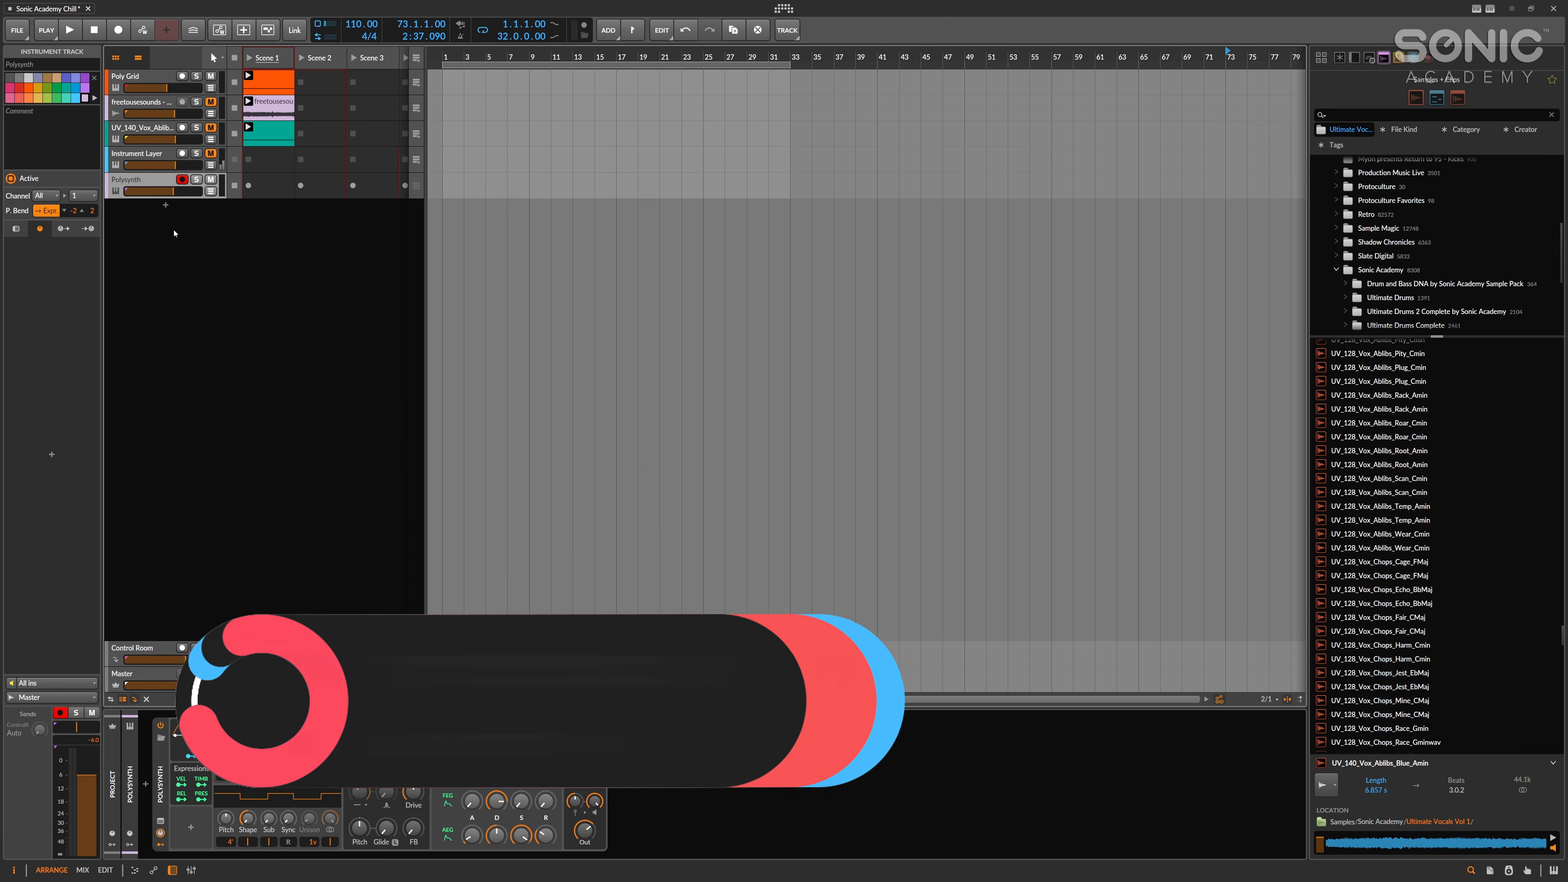
click(165, 204)
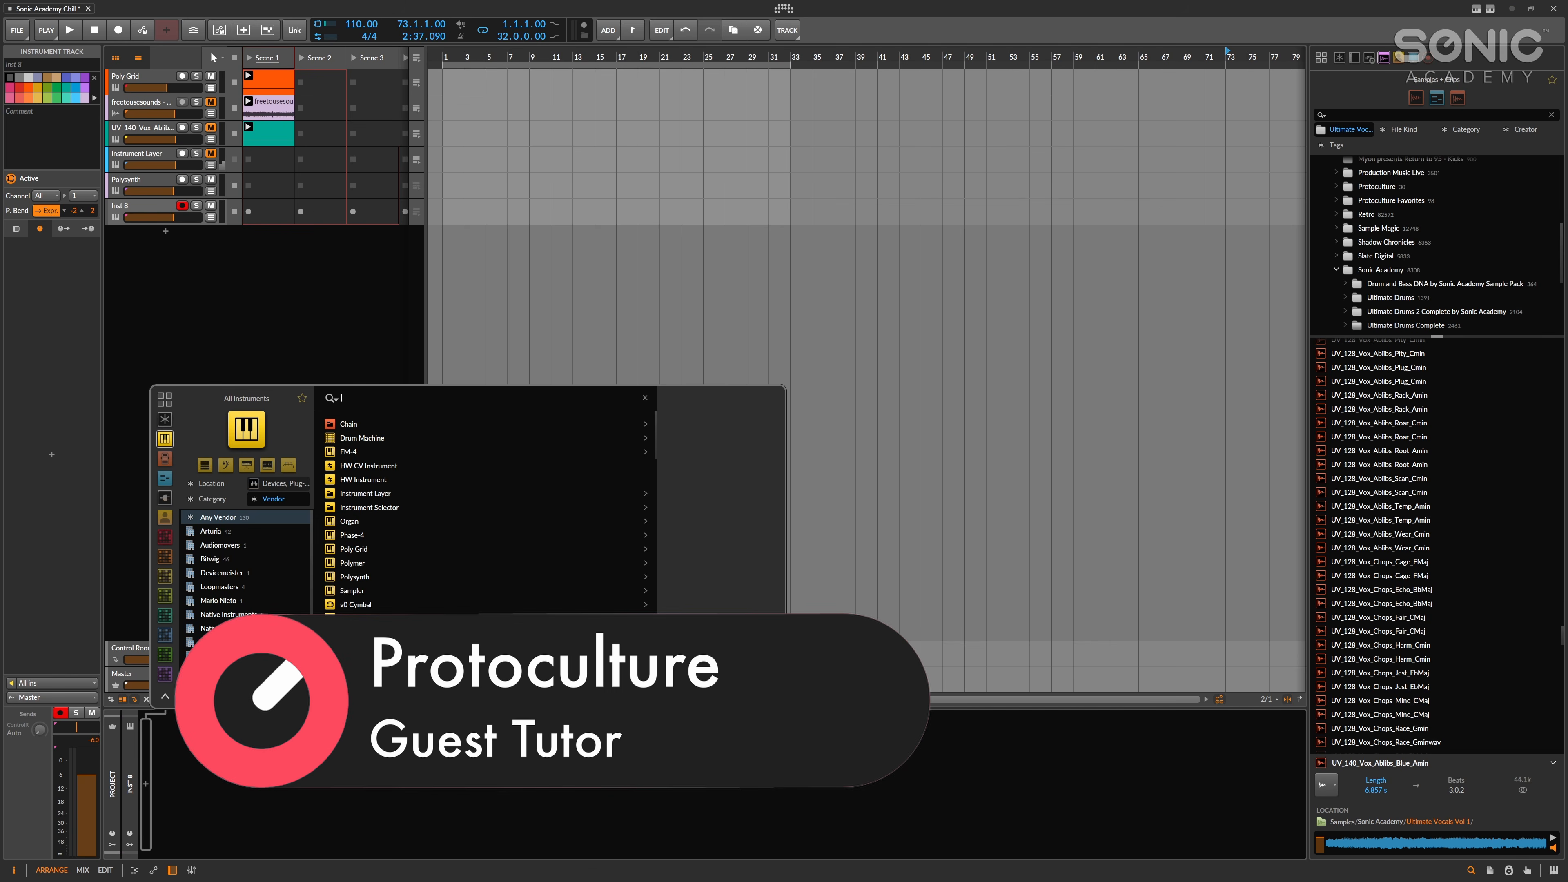
click(257, 330)
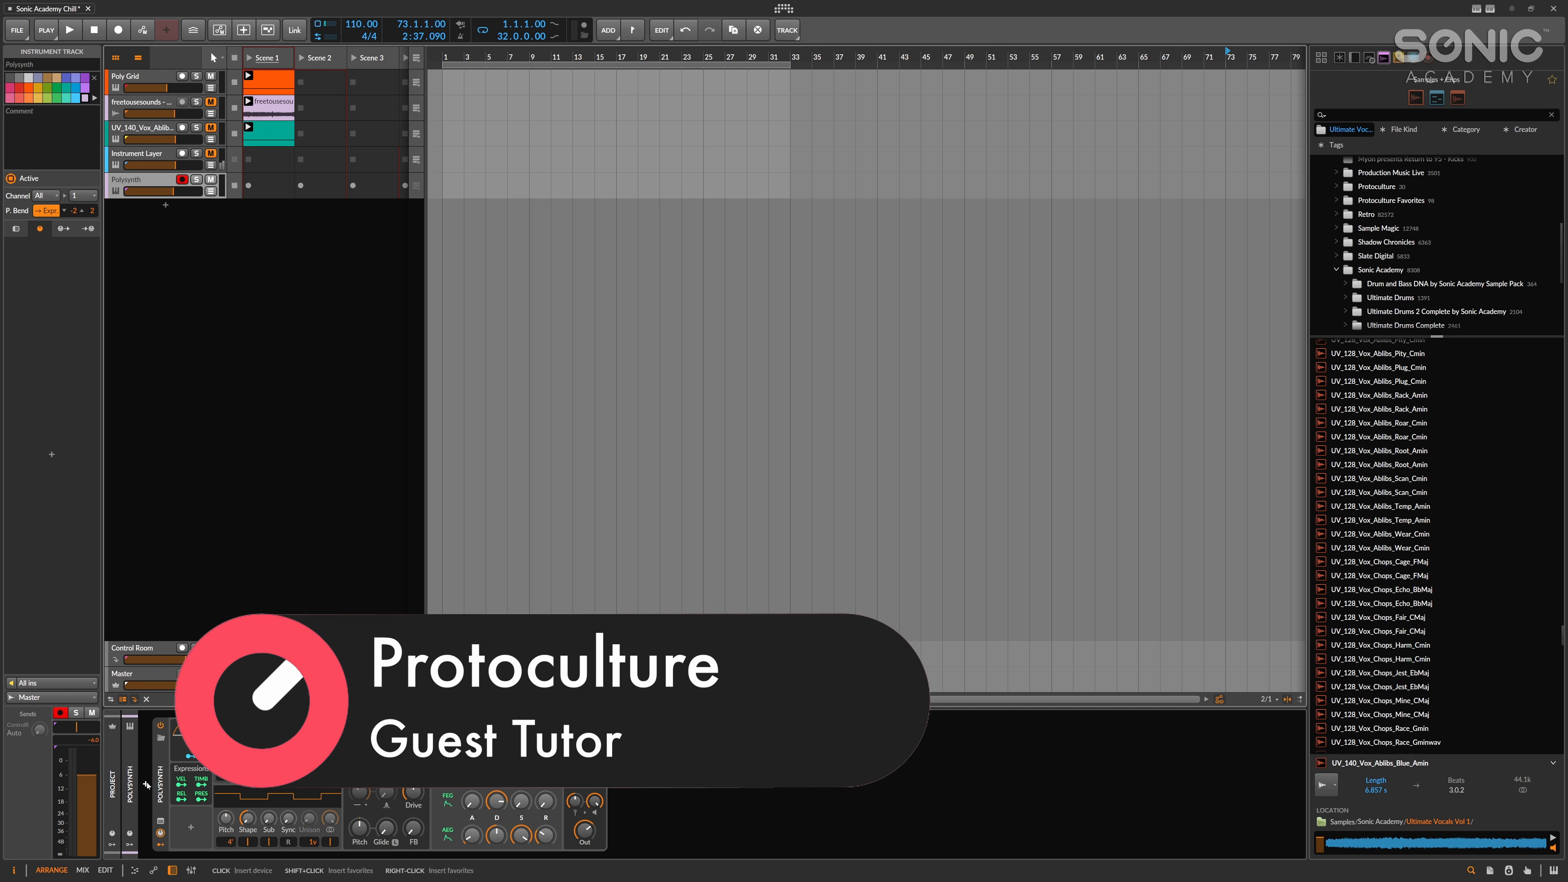
Insert an Arpeggiator note effect before the Polysynth.
click(177, 814)
text(arp)
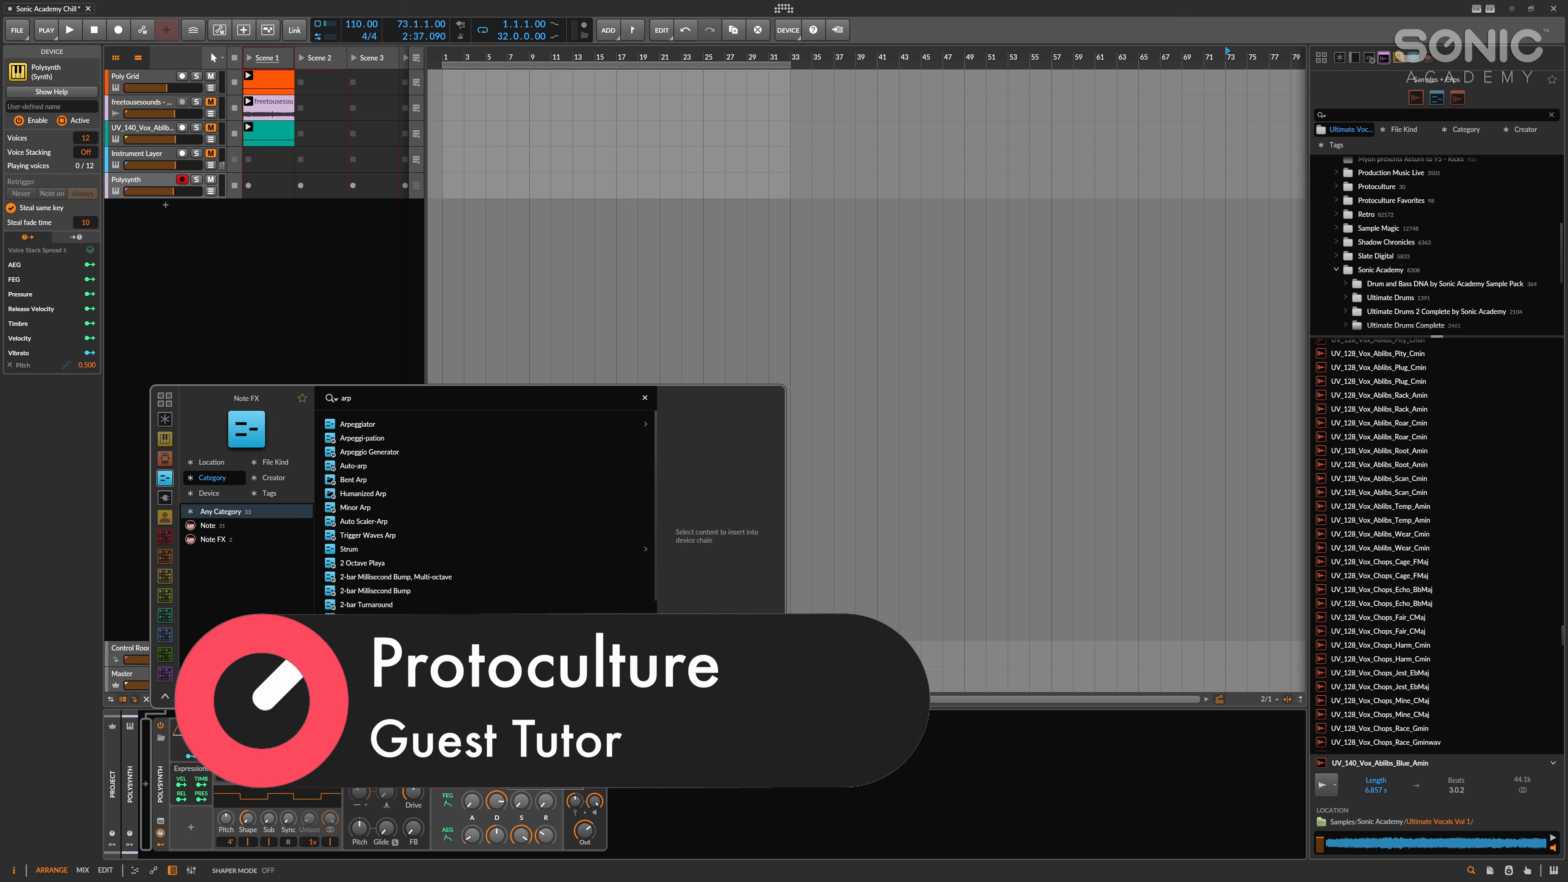
key(Escape)
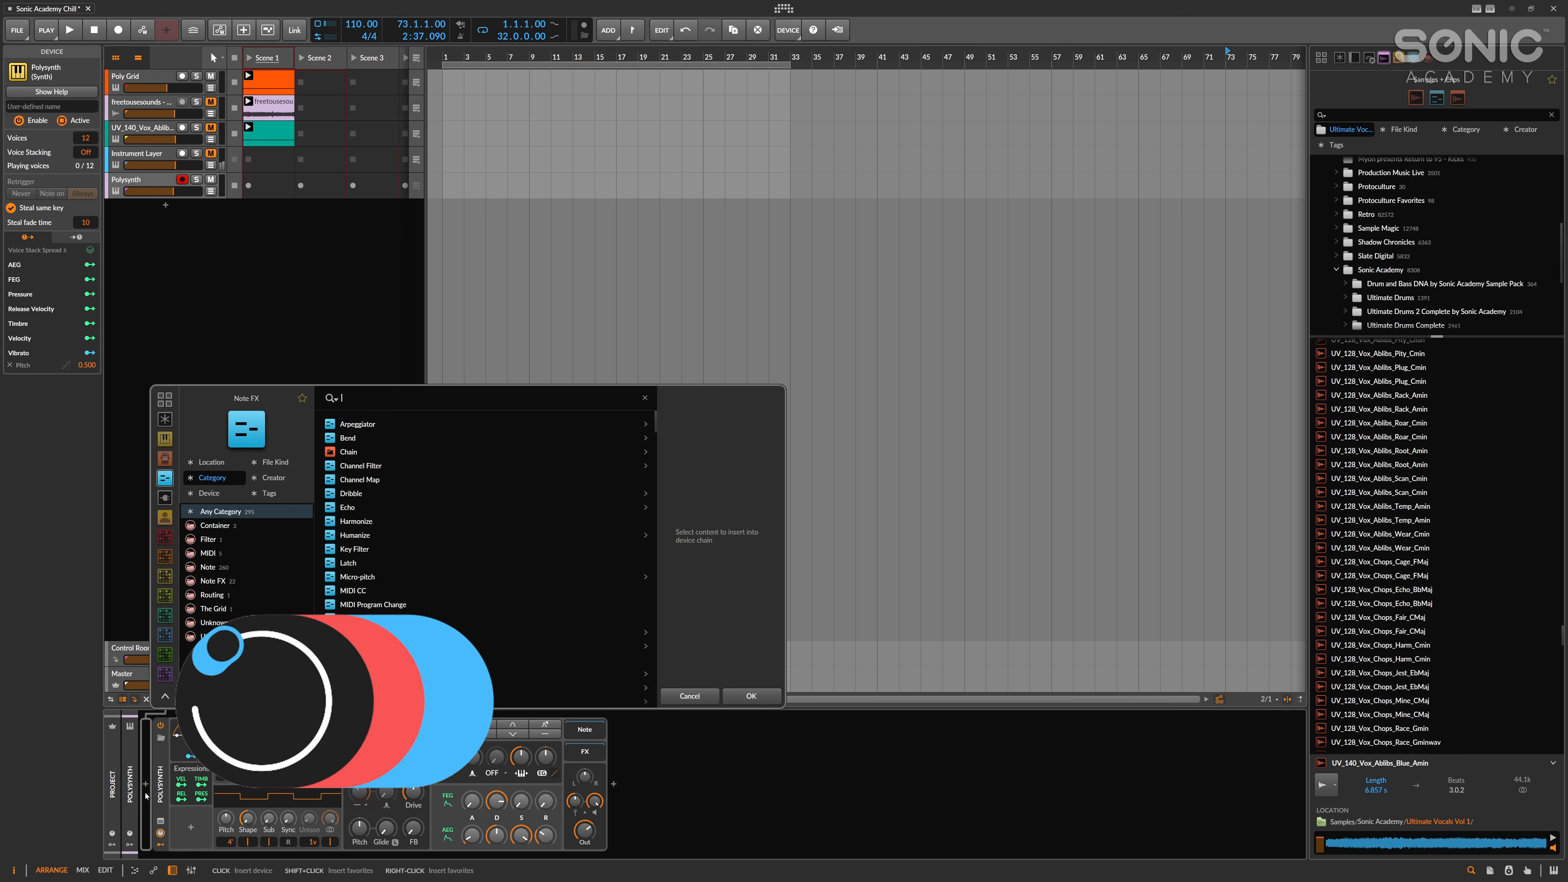
key(Return)
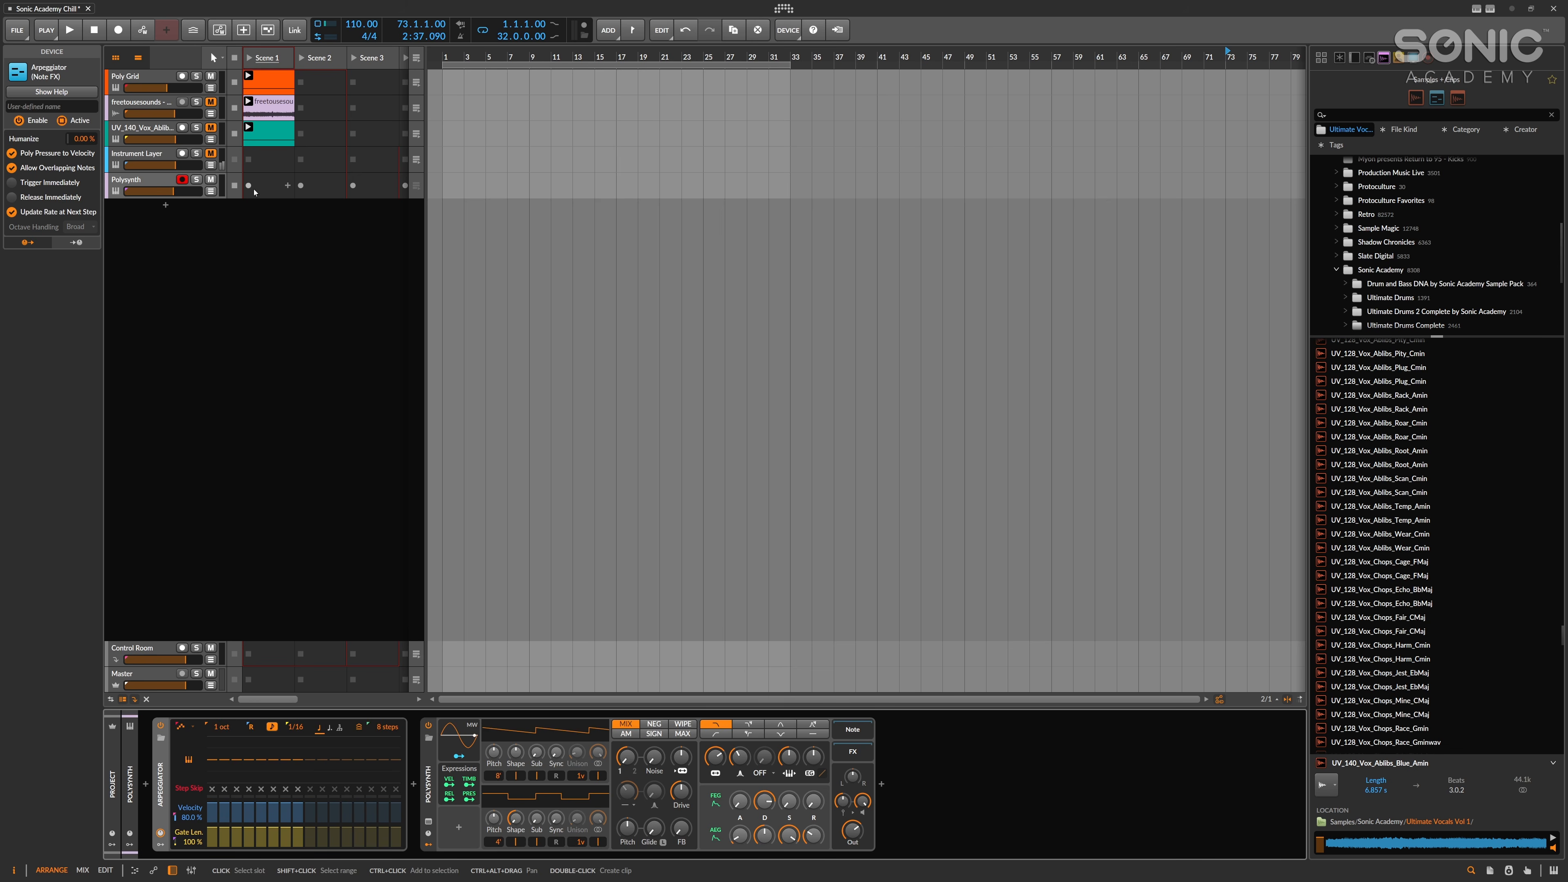
Create a clip in the Polysynth track's Scene 1 slot and fill it with a single one-bar A1 note.
click(282, 189)
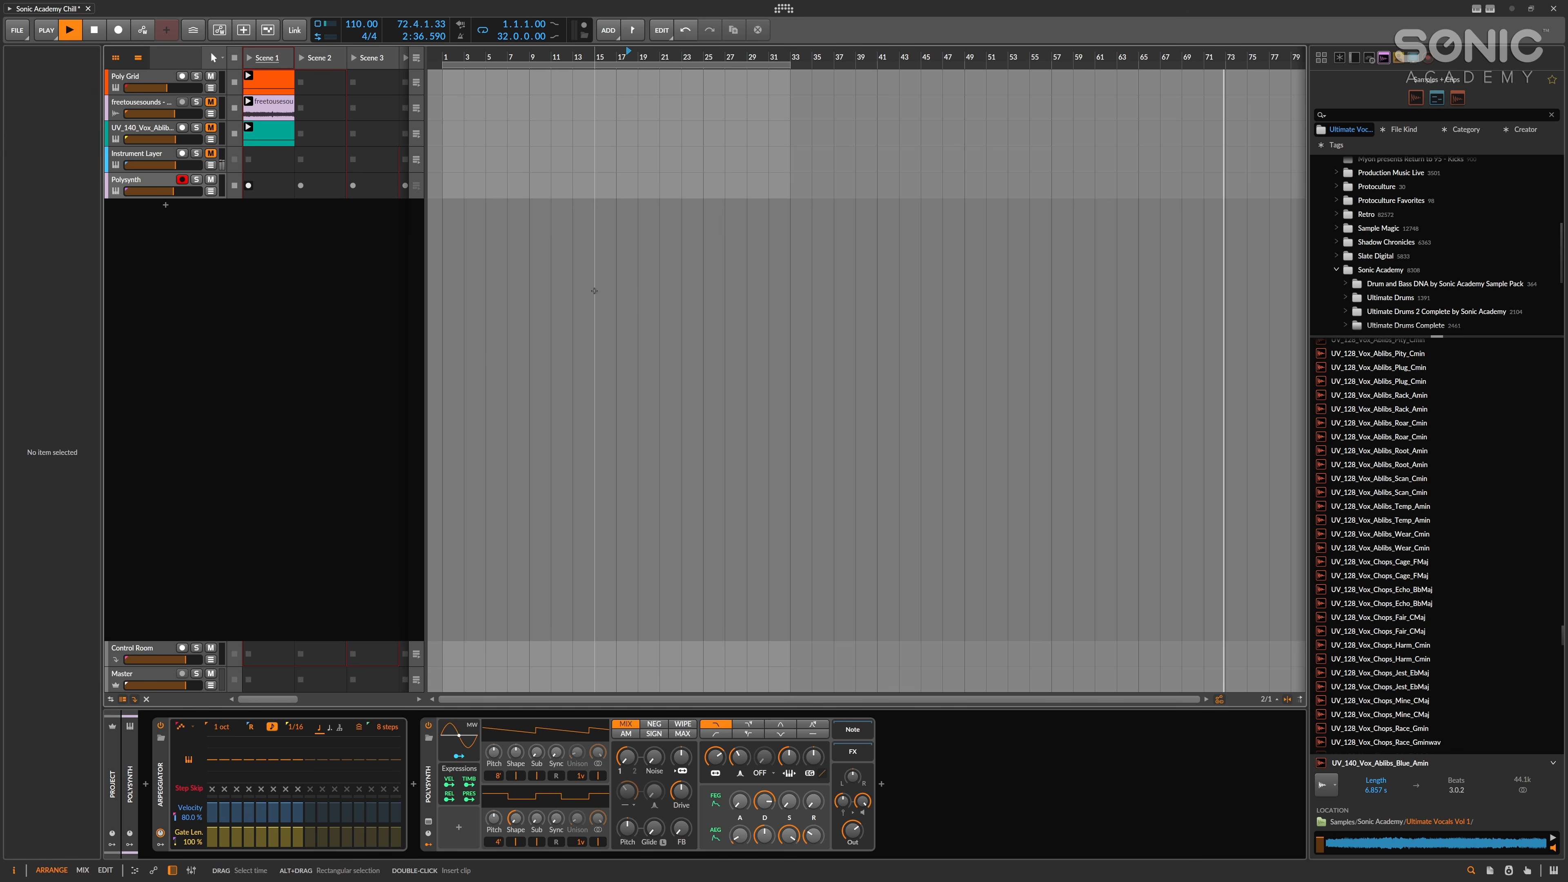
double_click(261, 179)
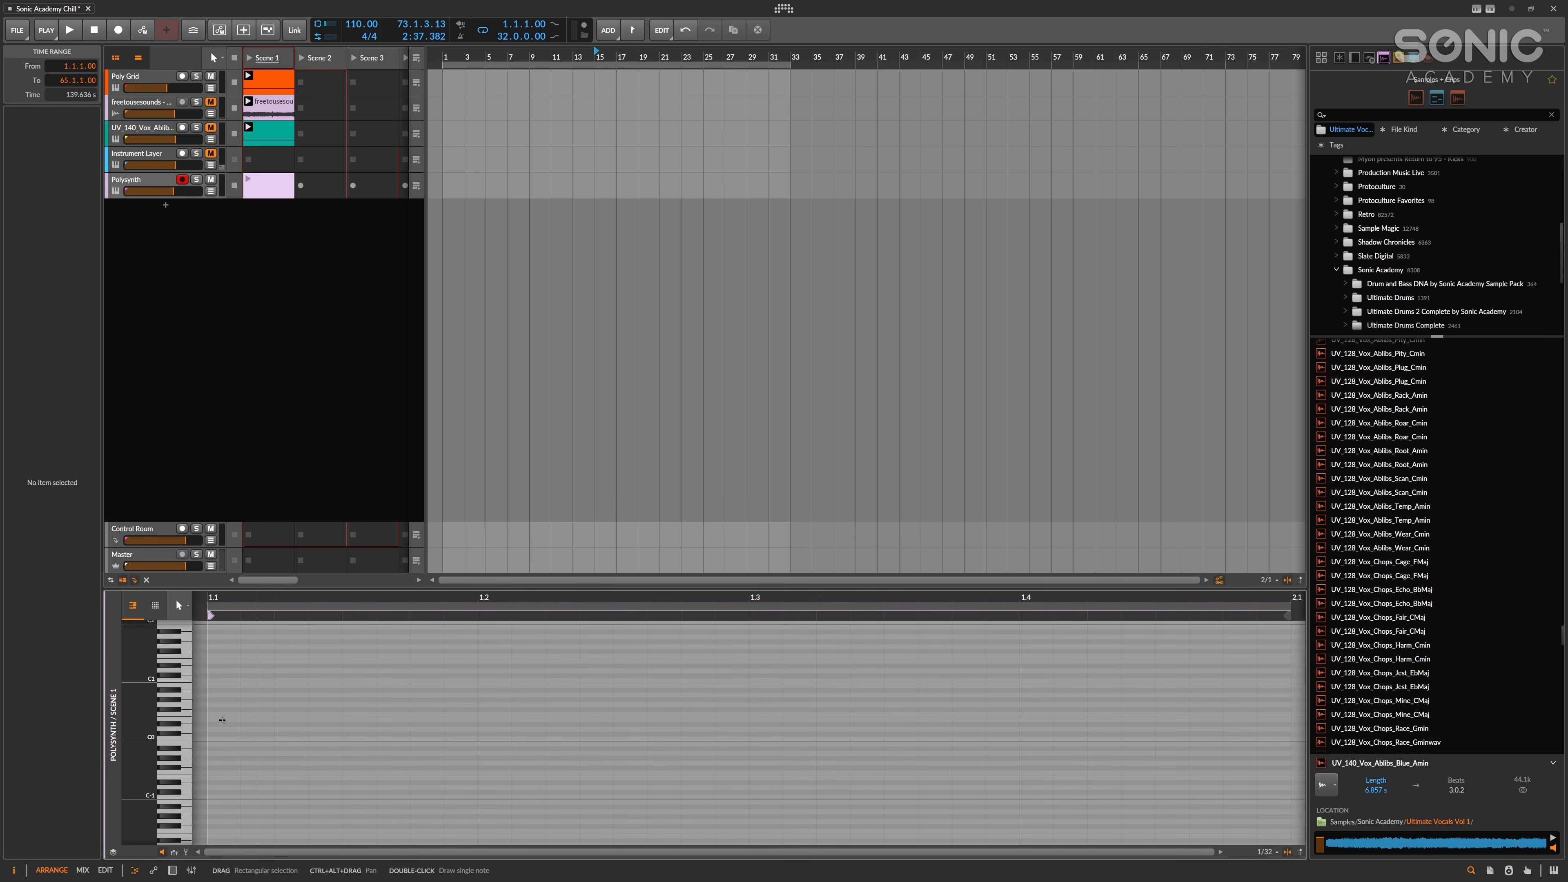
double_click(218, 754)
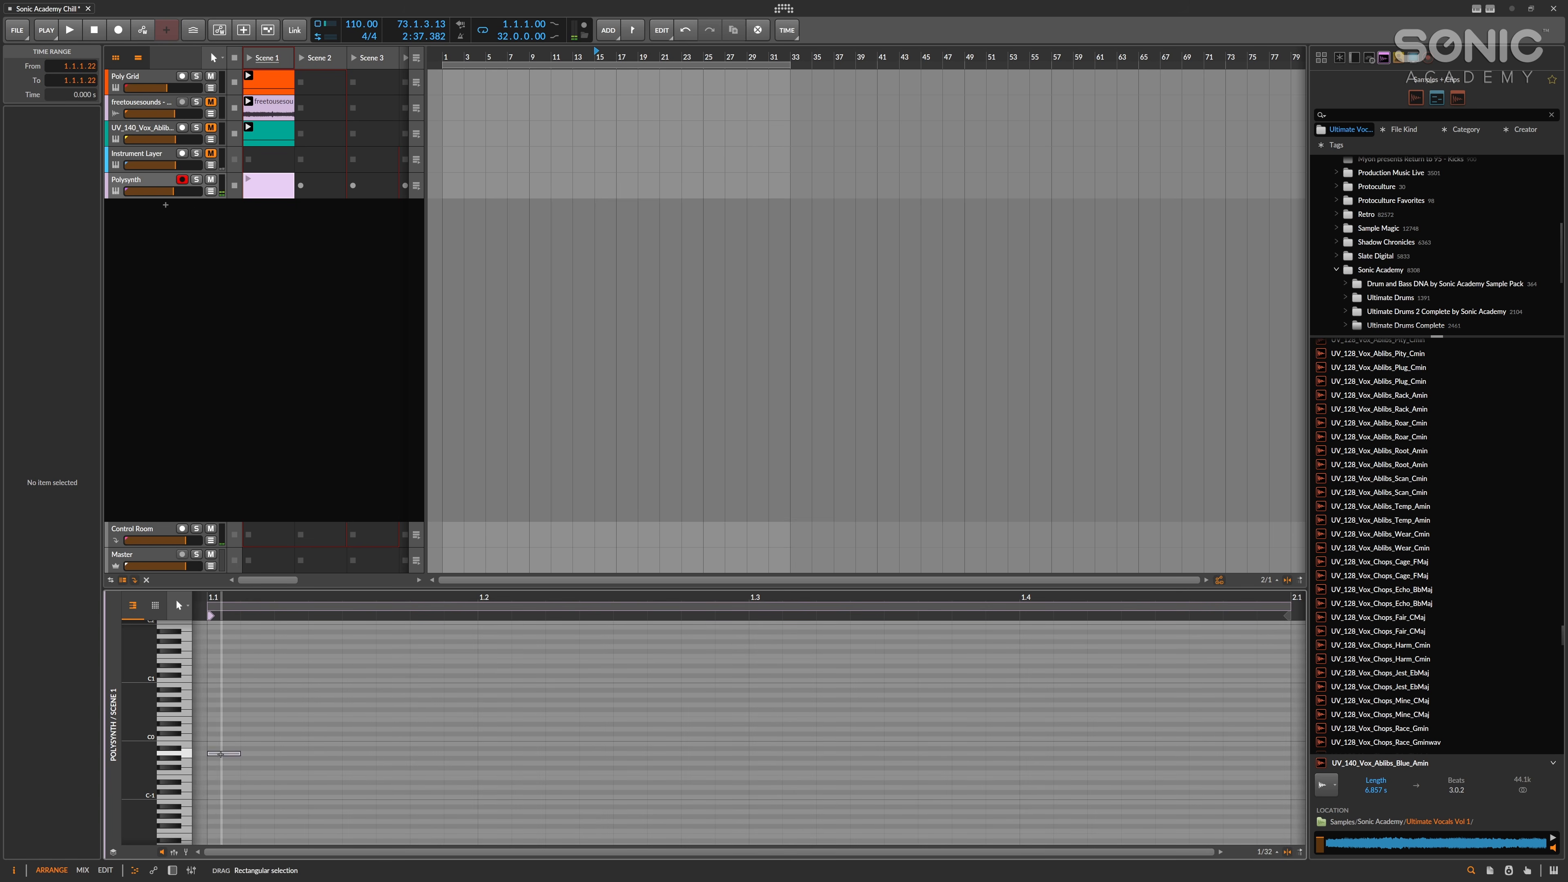
drag(237, 752, 1286, 753)
key(shift+Up)
key(shift+Up)
Audition the clip, return to the track's device chain and change the Arpeggiator's note pattern.
key(space)
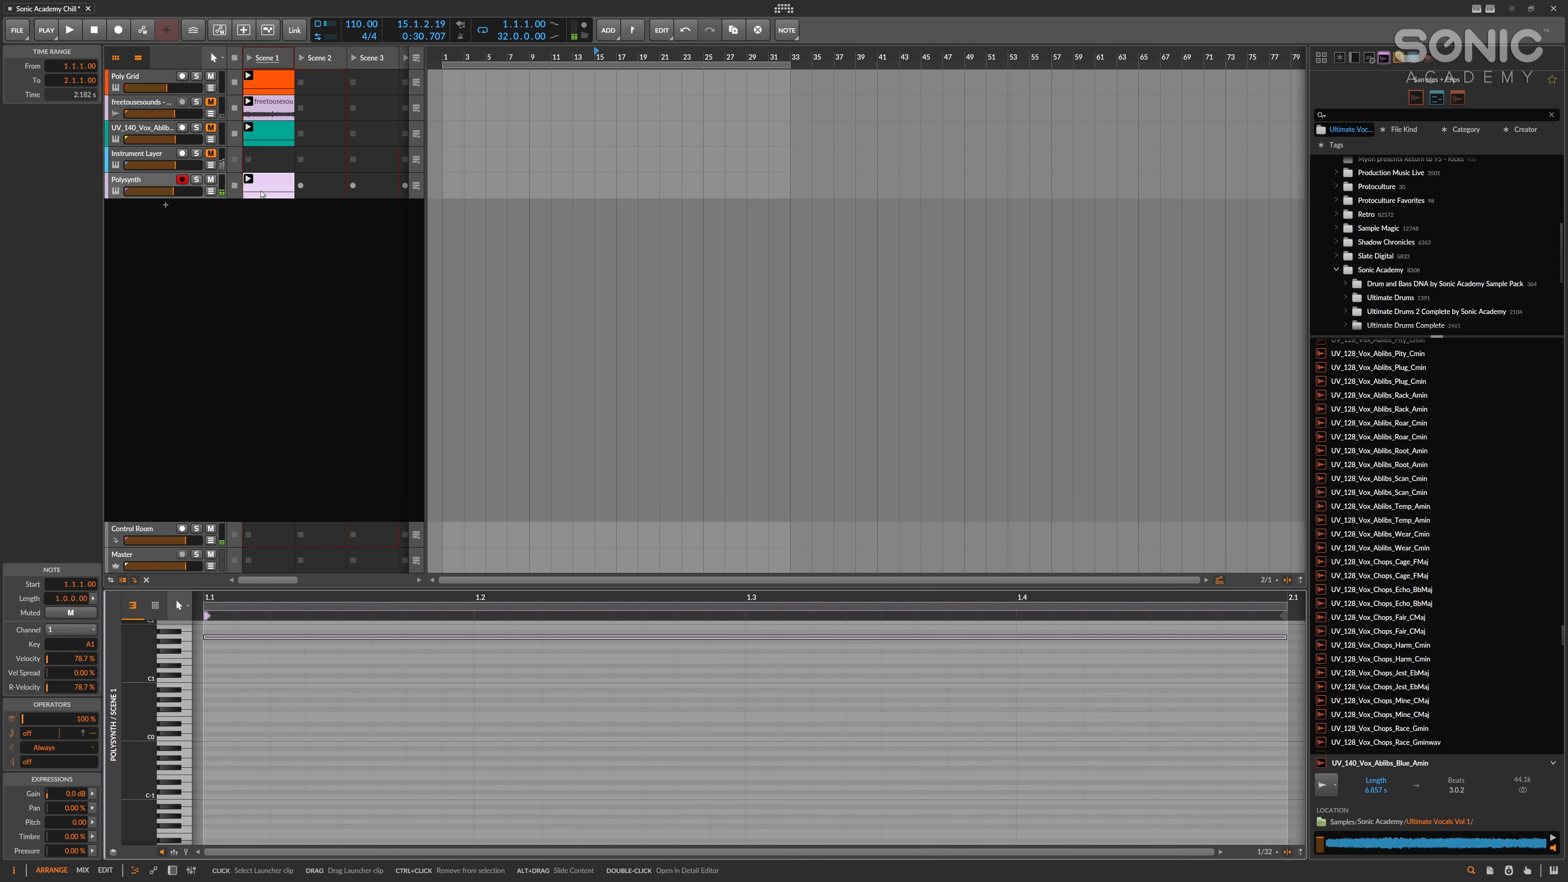
key(d)
key(space)
click(781, 333)
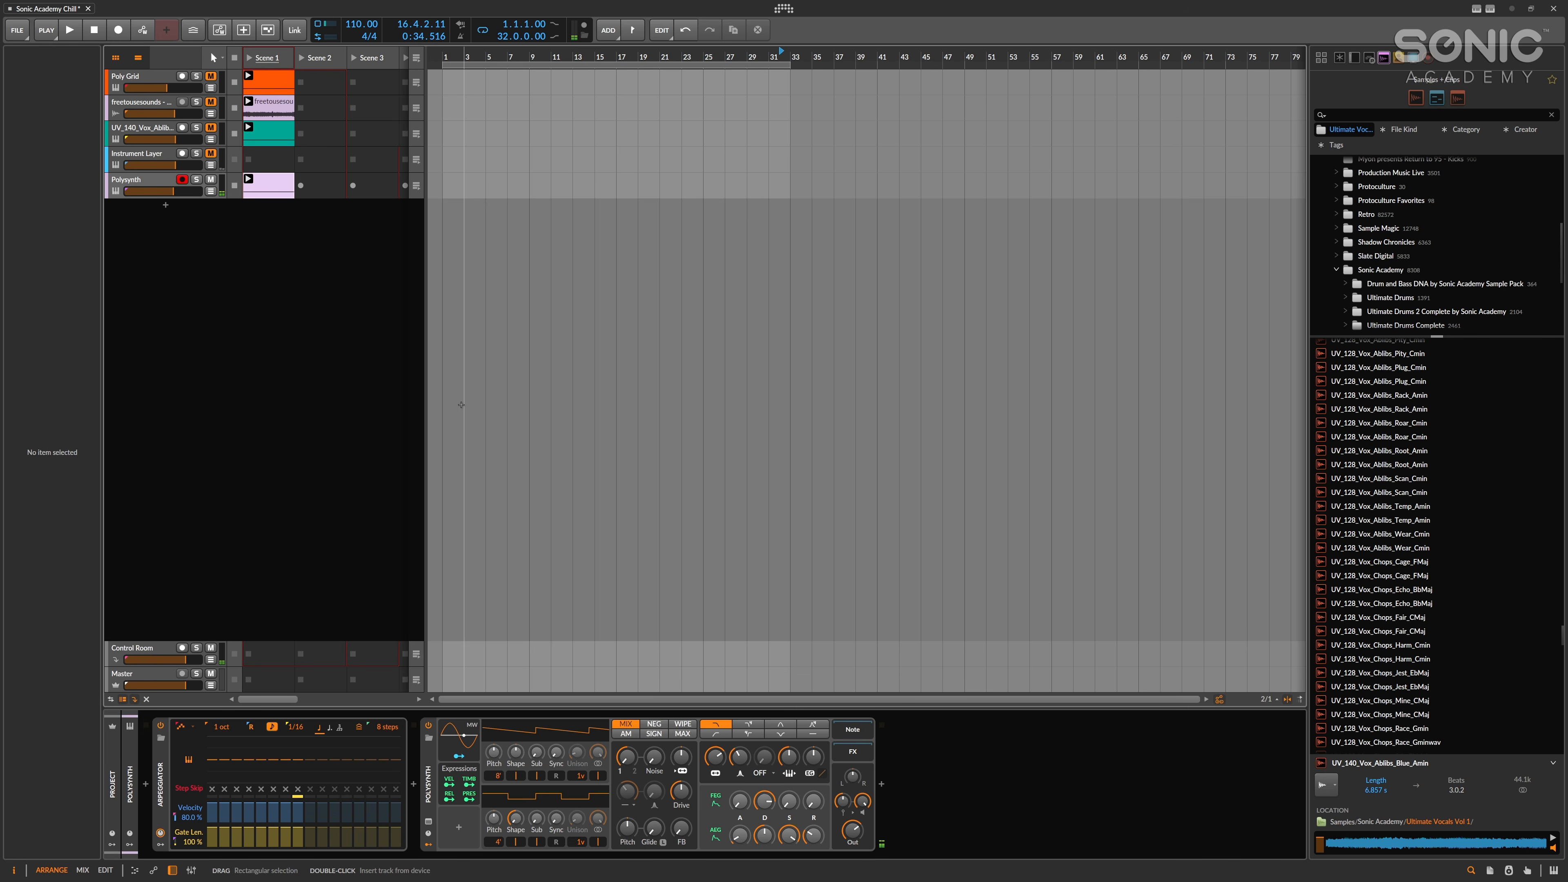
click(185, 726)
click(221, 524)
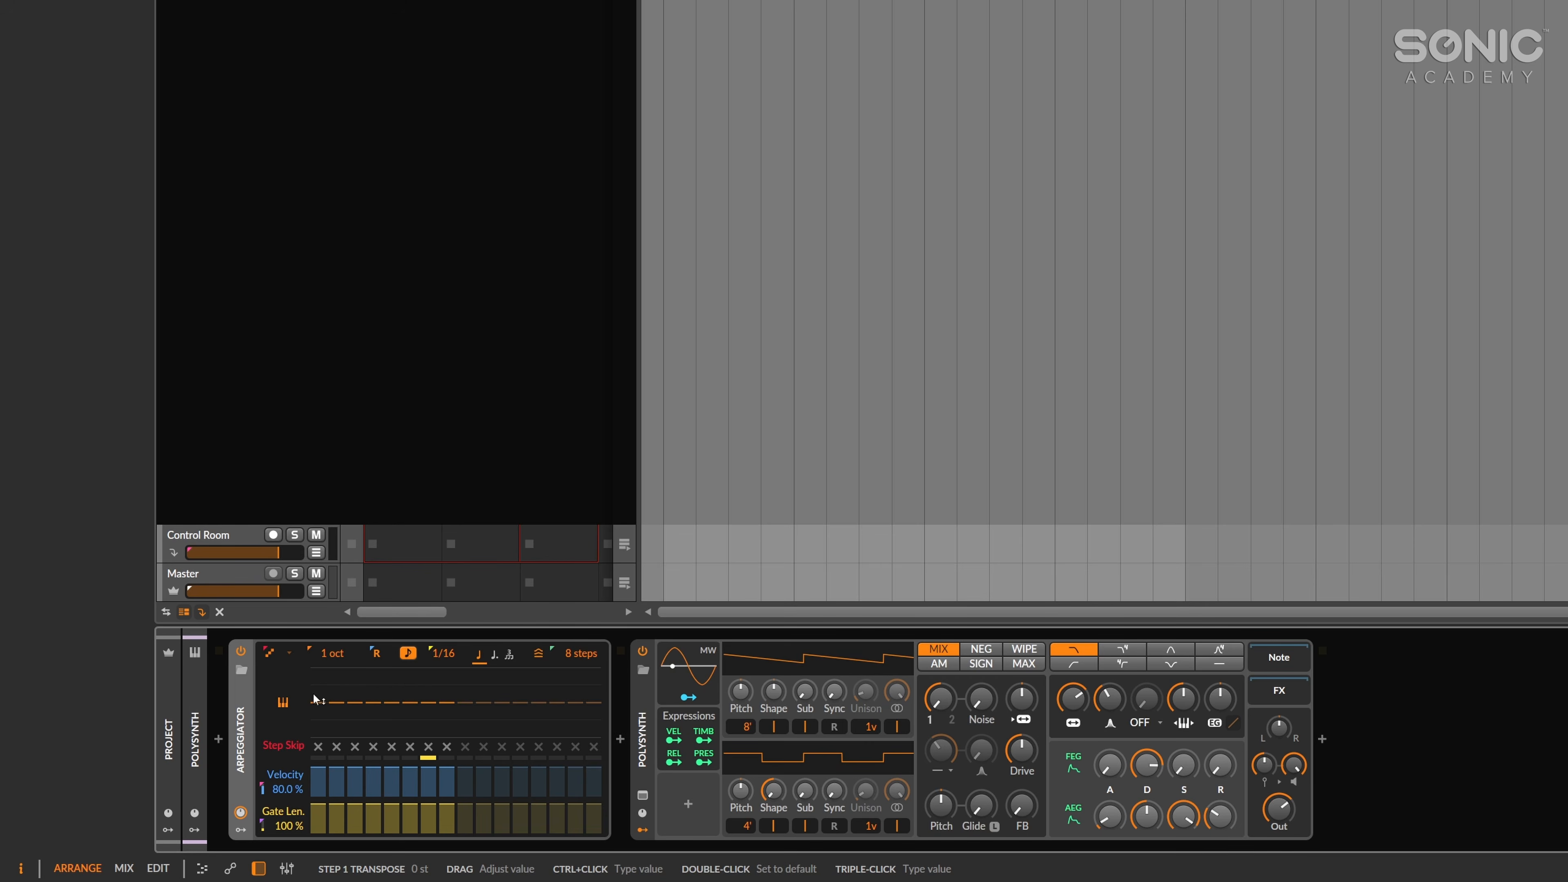
Raise the Arpeggiator's transpose on steps 1, 3, 5 and 6, with step 6 at about 19 st.
drag(317, 700, 319, 691)
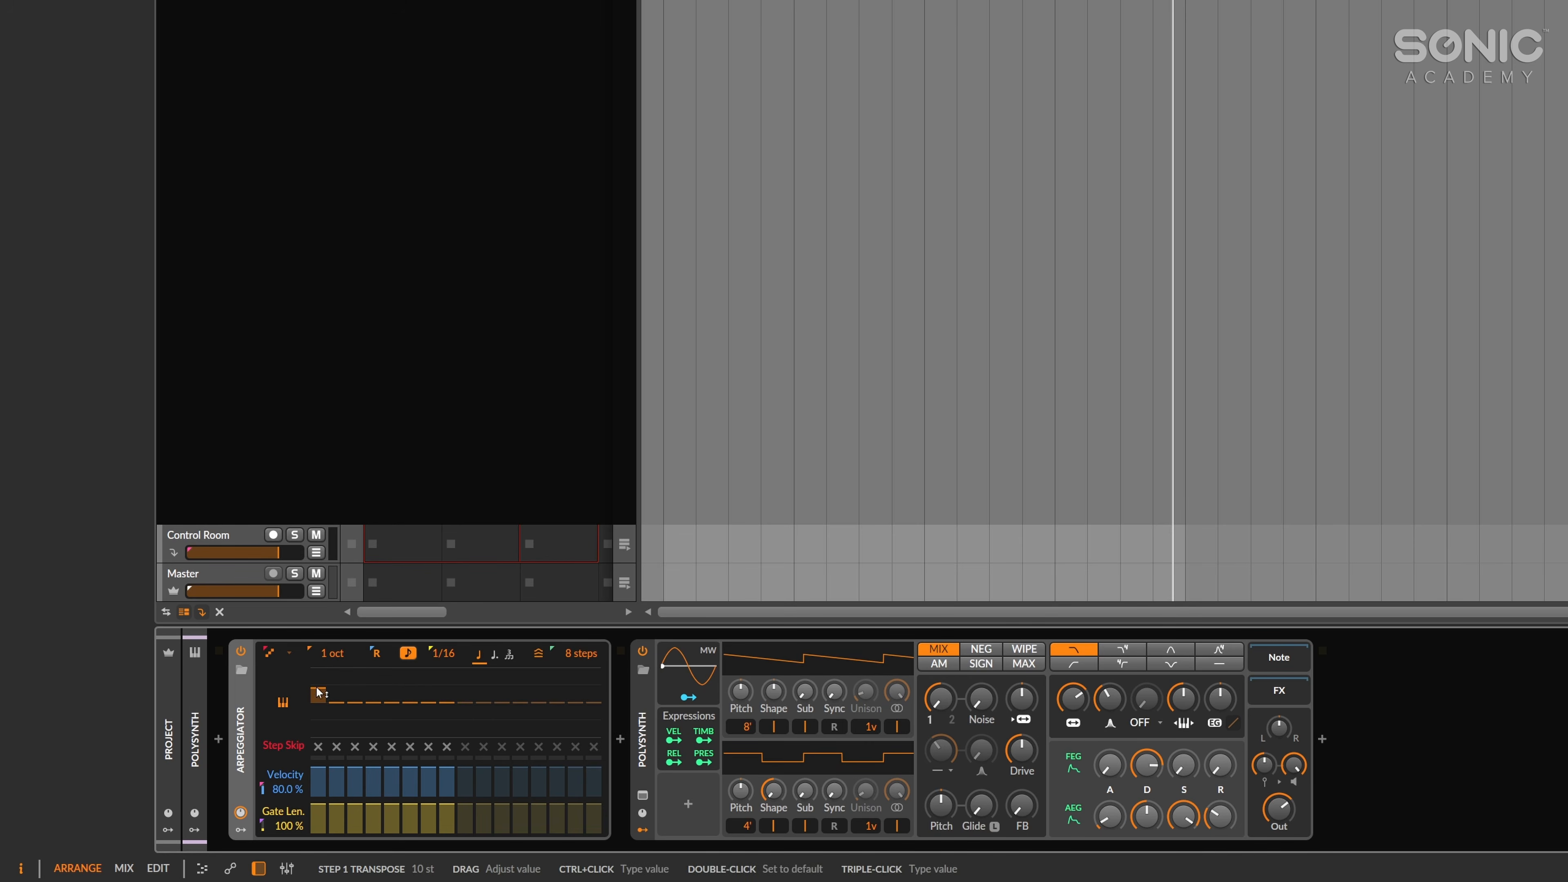
key(space)
key(space)
drag(318, 692, 411, 673)
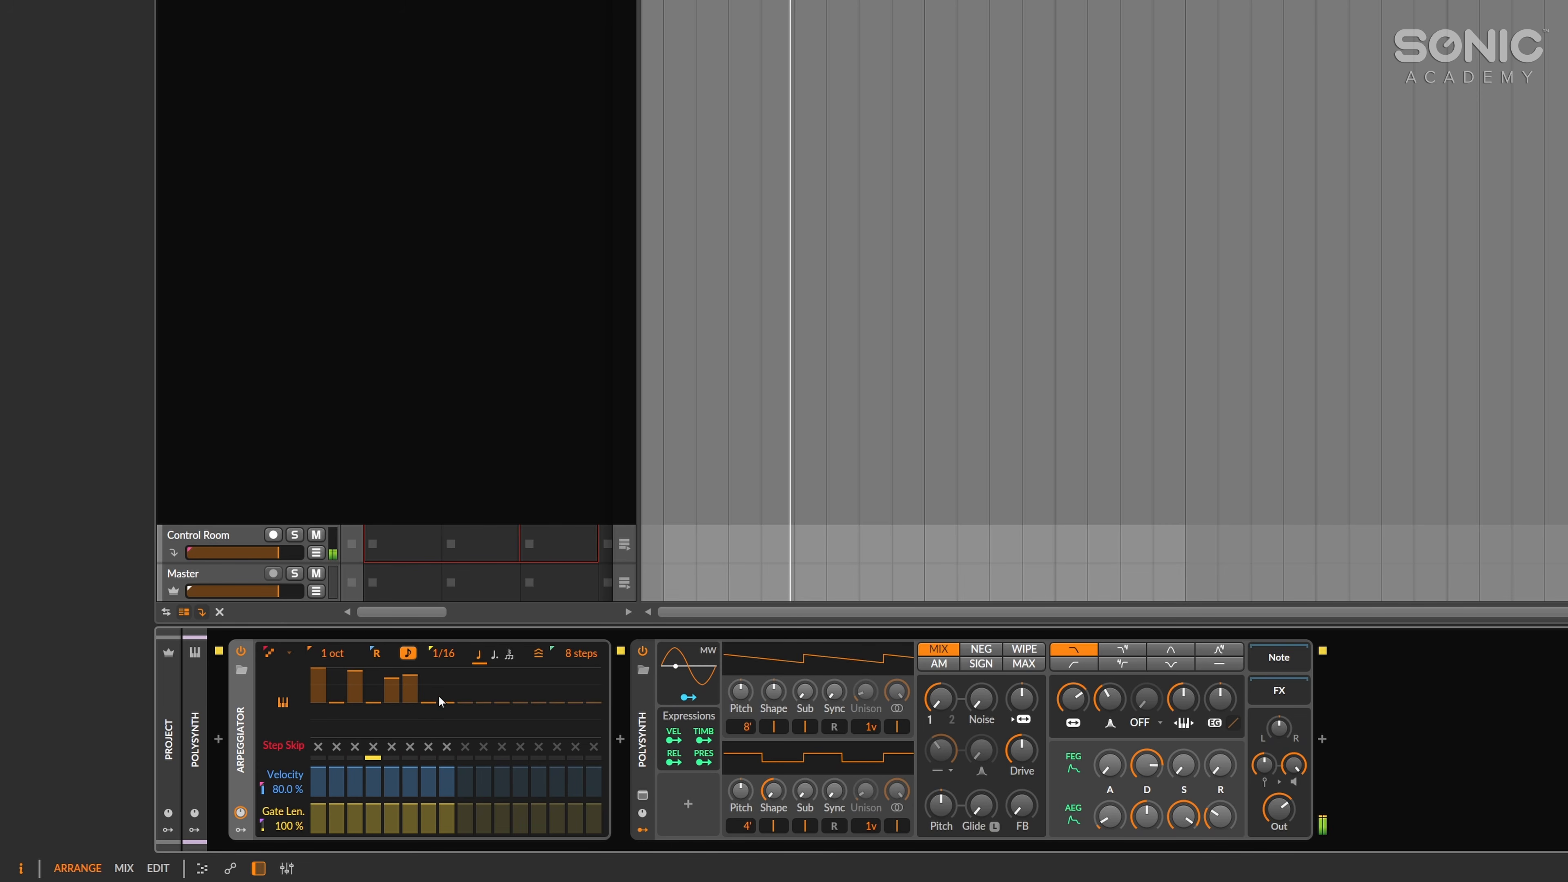
Lower the Arpeggiator's transpose on steps 2 and 7, and set the pattern length to 7 steps.
drag(337, 724, 337, 719)
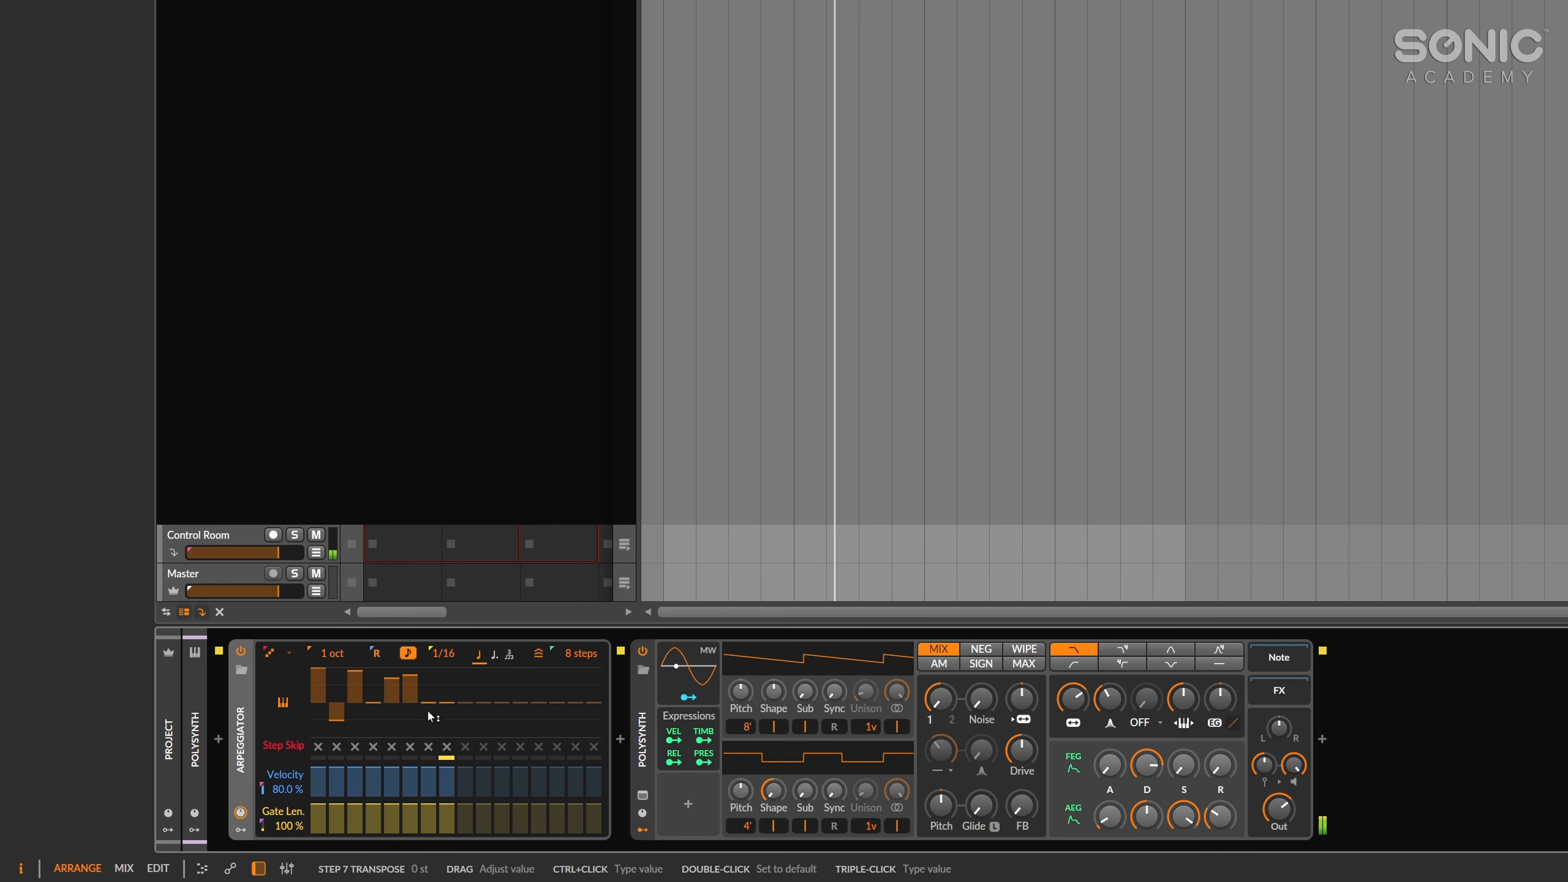
drag(433, 716, 433, 726)
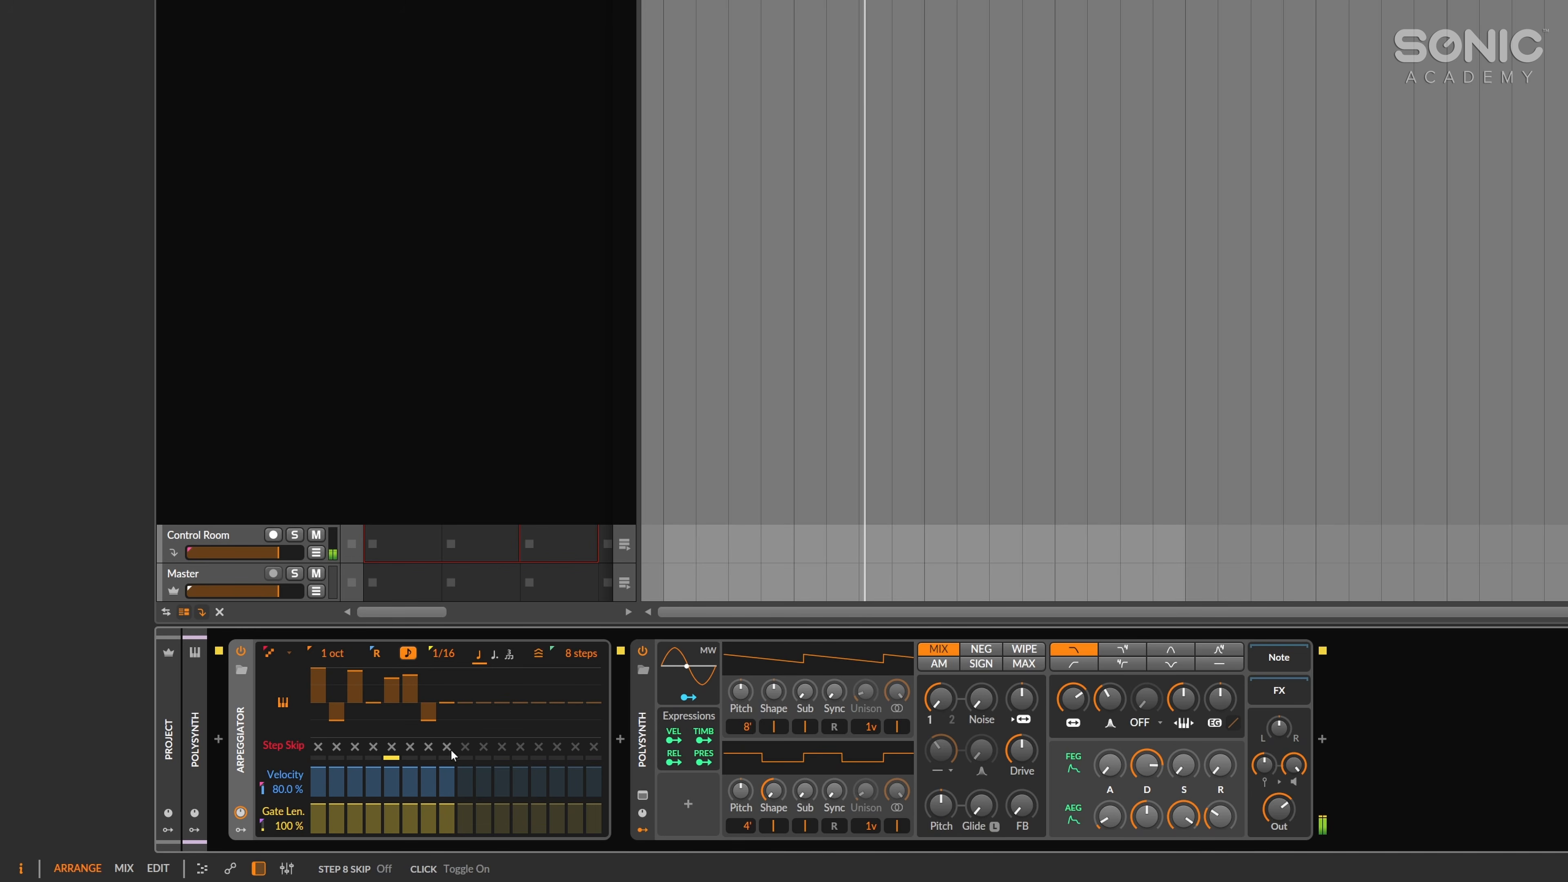
drag(567, 653, 567, 654)
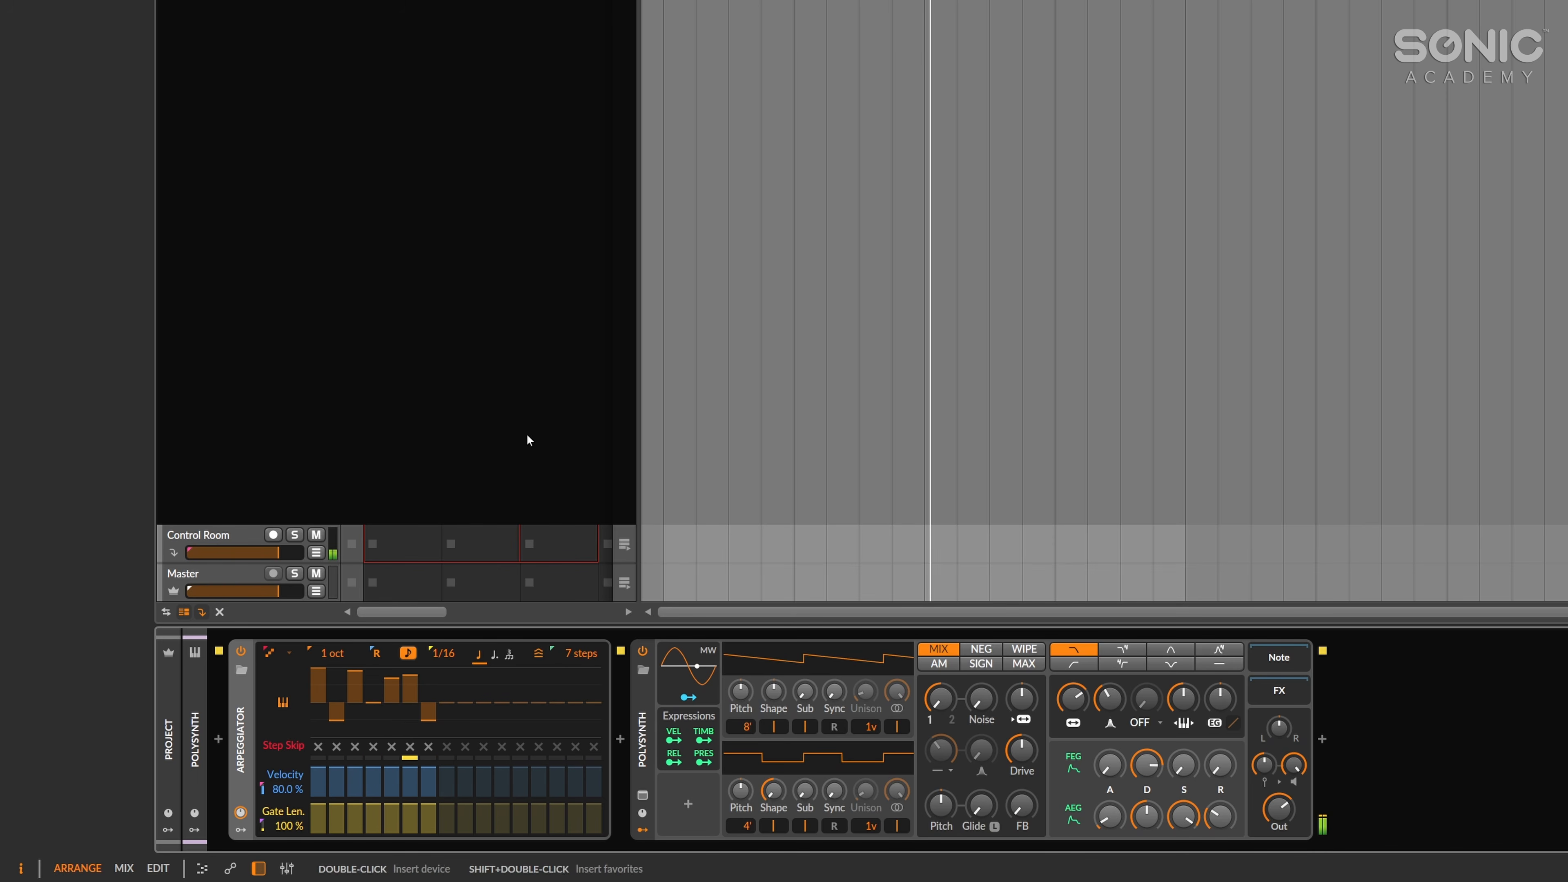
Double the Polysynth clip's content twice to make it four bars long.
click(457, 286)
key(space)
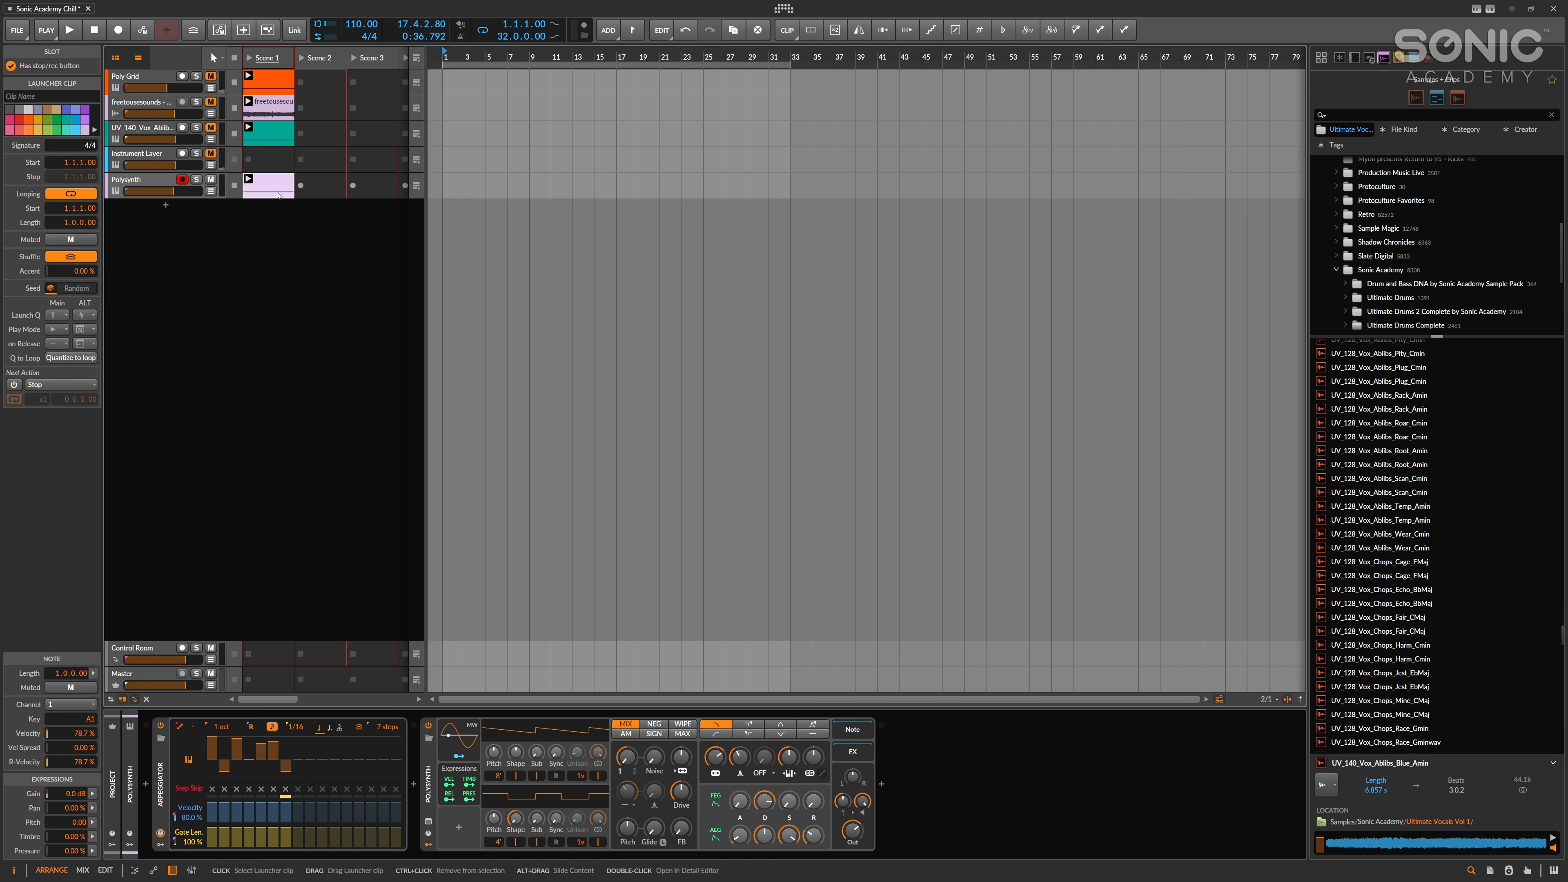
click(834, 37)
key(space)
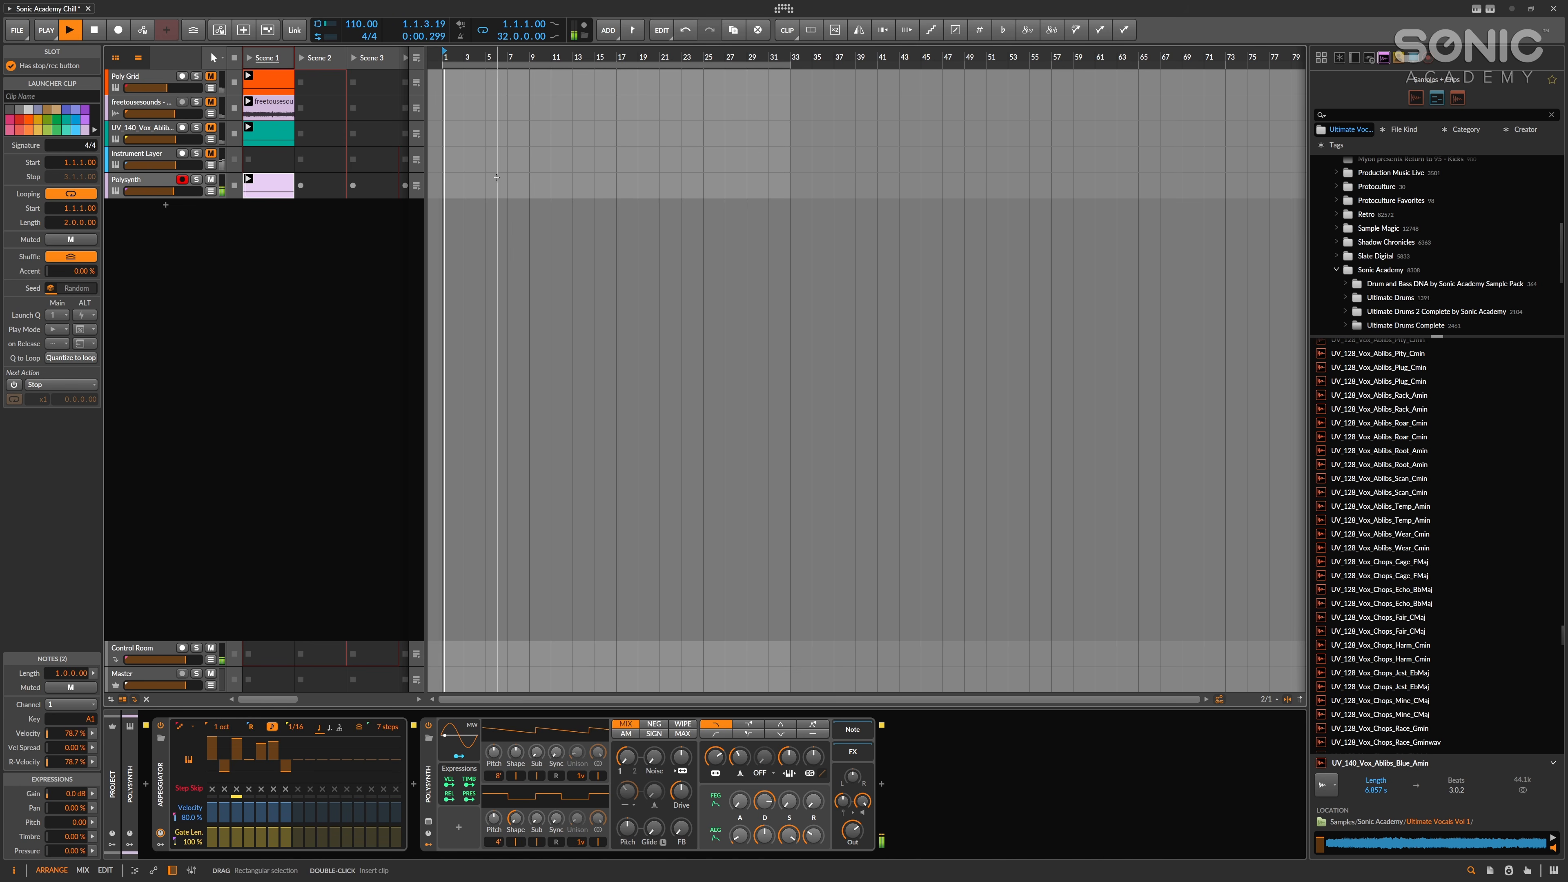
click(843, 27)
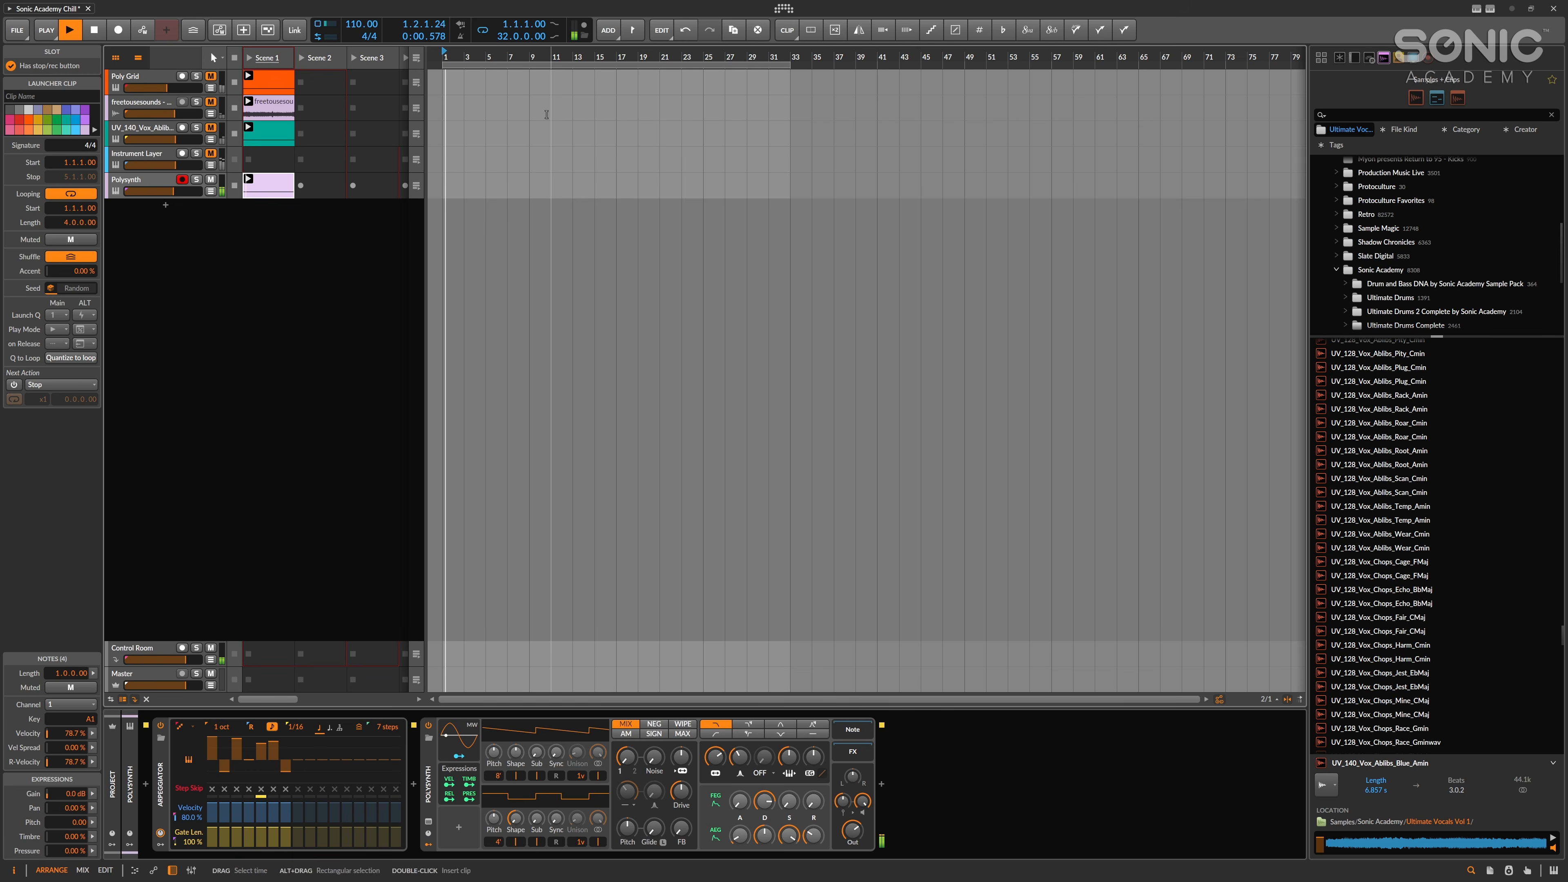
Delete the duplicated notes in the Polysynth clip, extend the first note across all four bars and play the result.
double_click(267, 186)
key(space)
drag(856, 612, 561, 698)
drag(745, 711, 752, 636)
key(Delete)
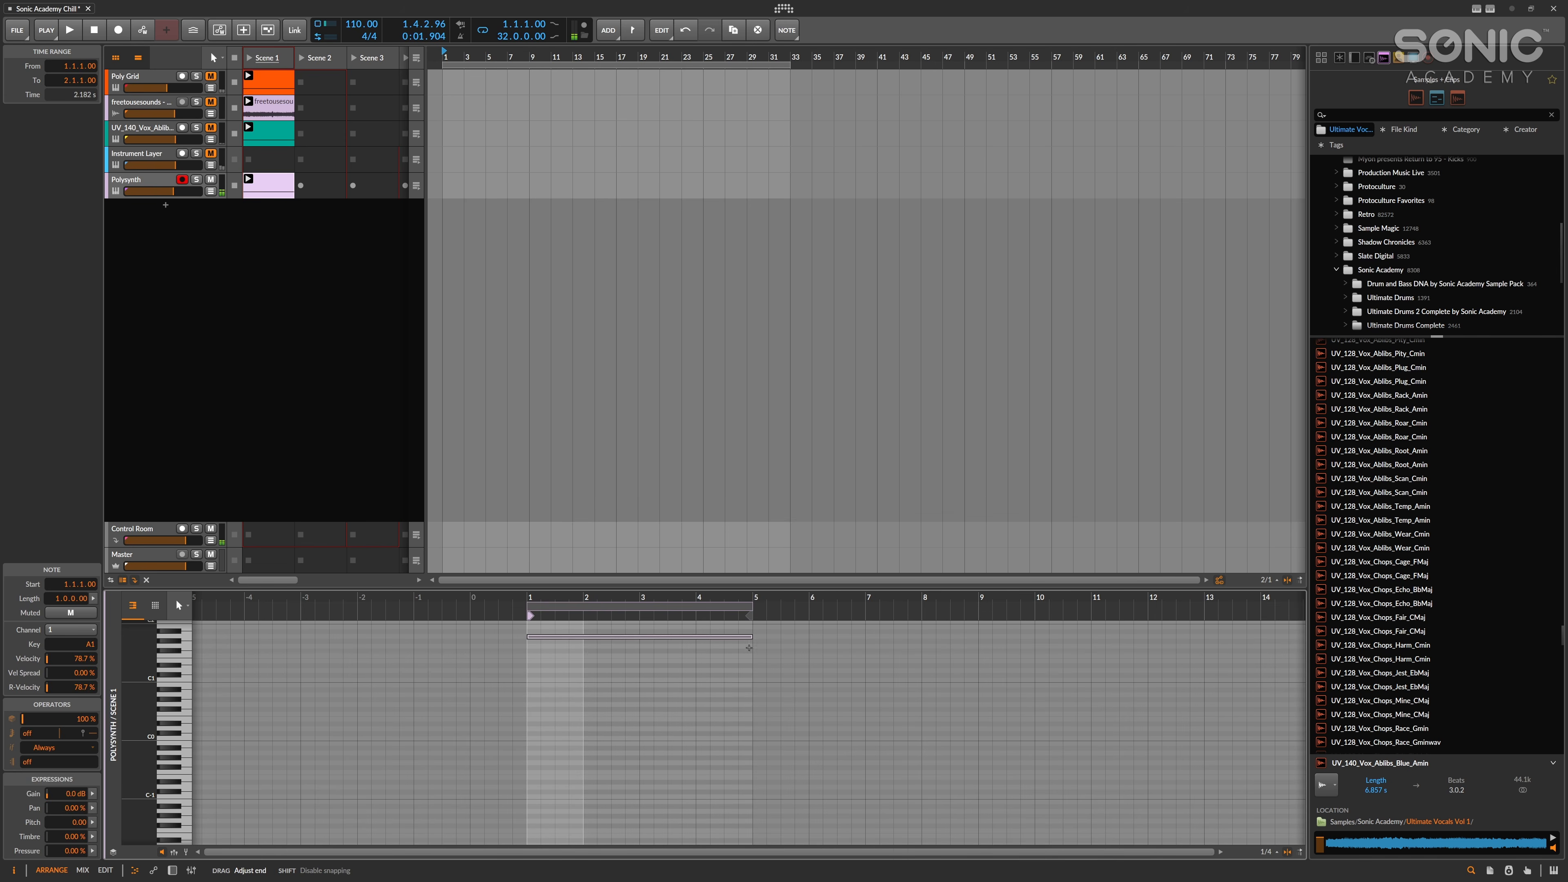
click(744, 645)
key(d)
key(space)
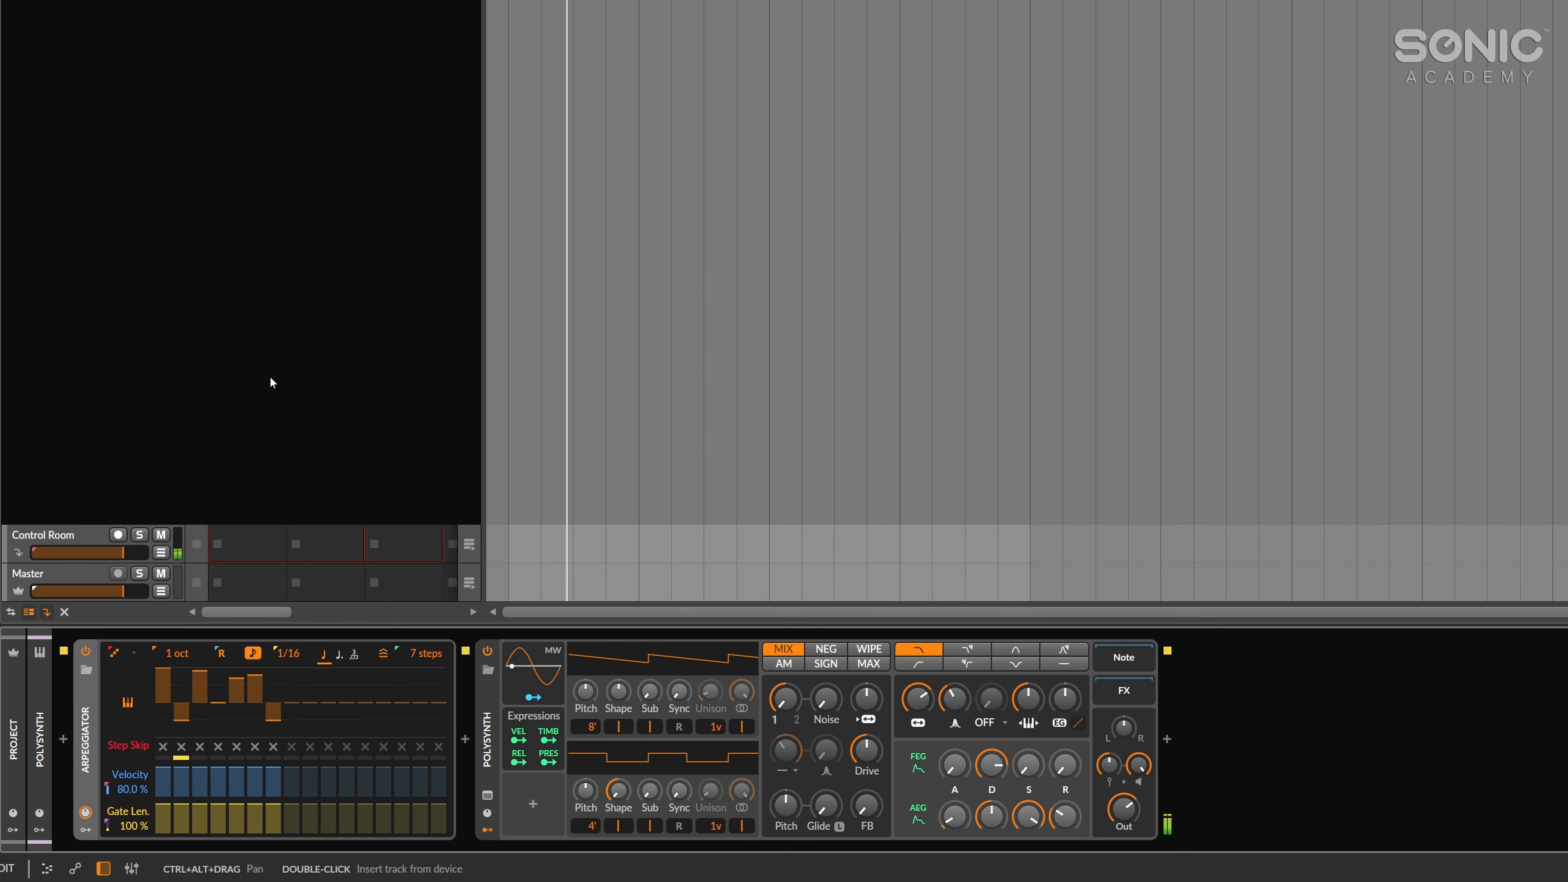
Insert a Key Filter between the Arpeggiator and the Polysynth and play the clip through it.
click(473, 744)
text(k)
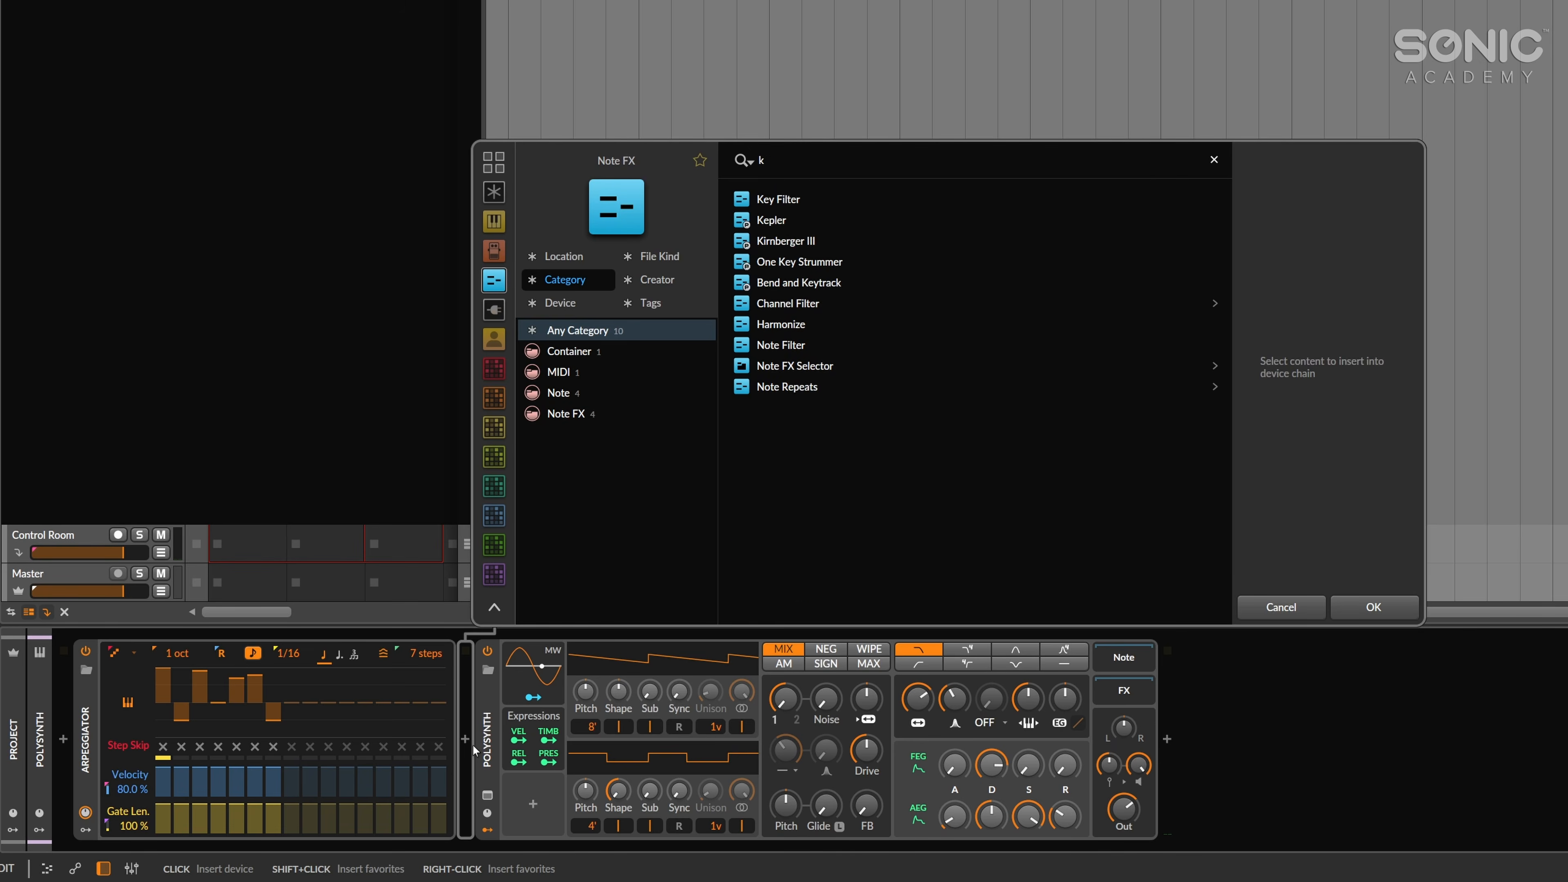
text(ey)
key(Down)
key(Return)
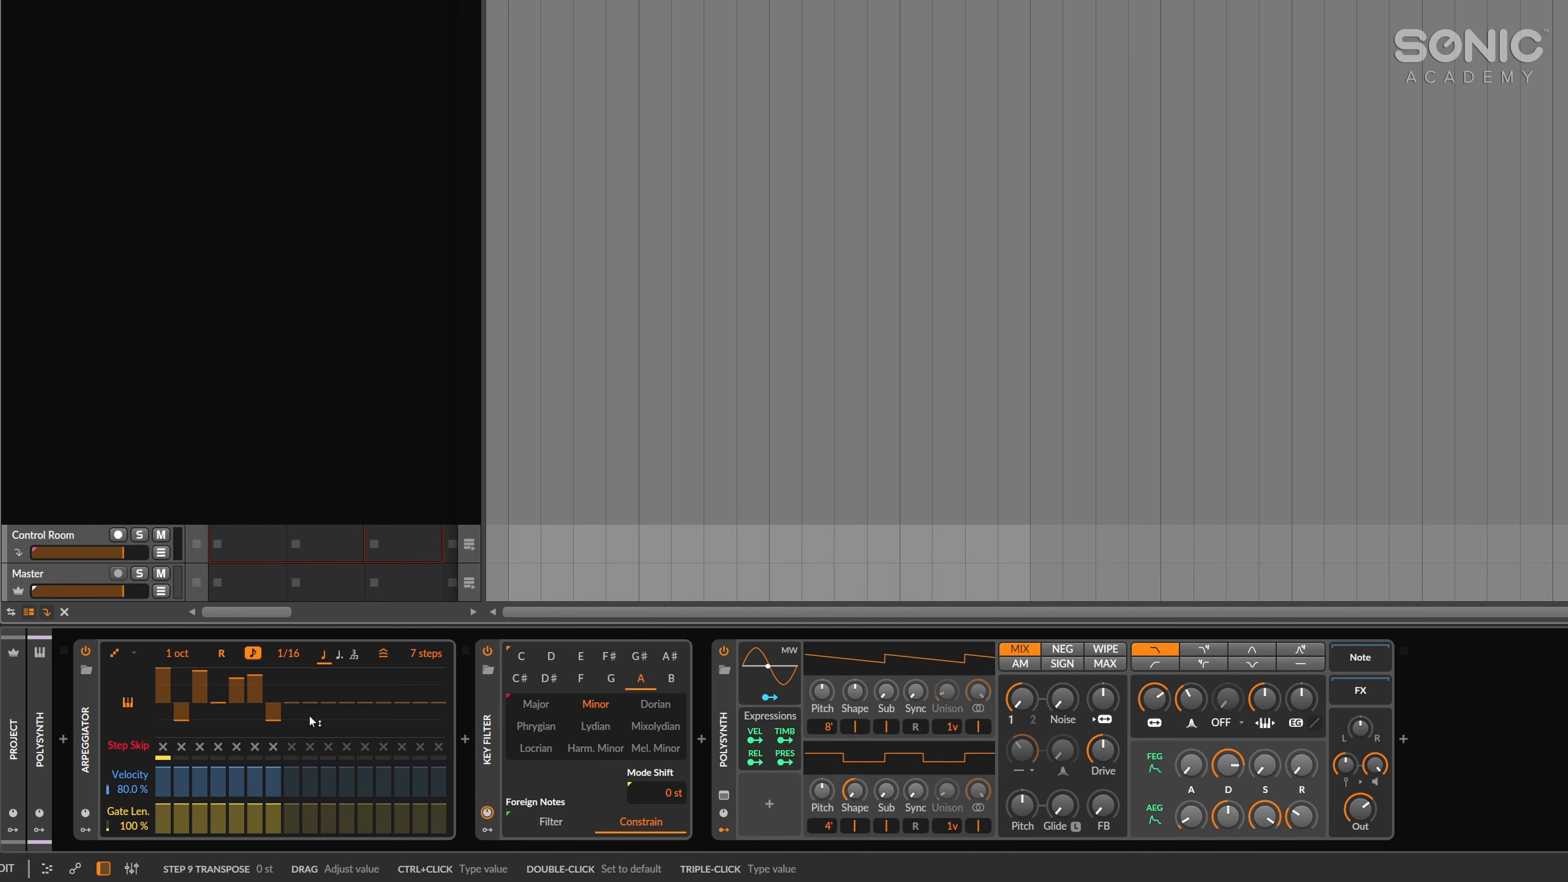
key(space)
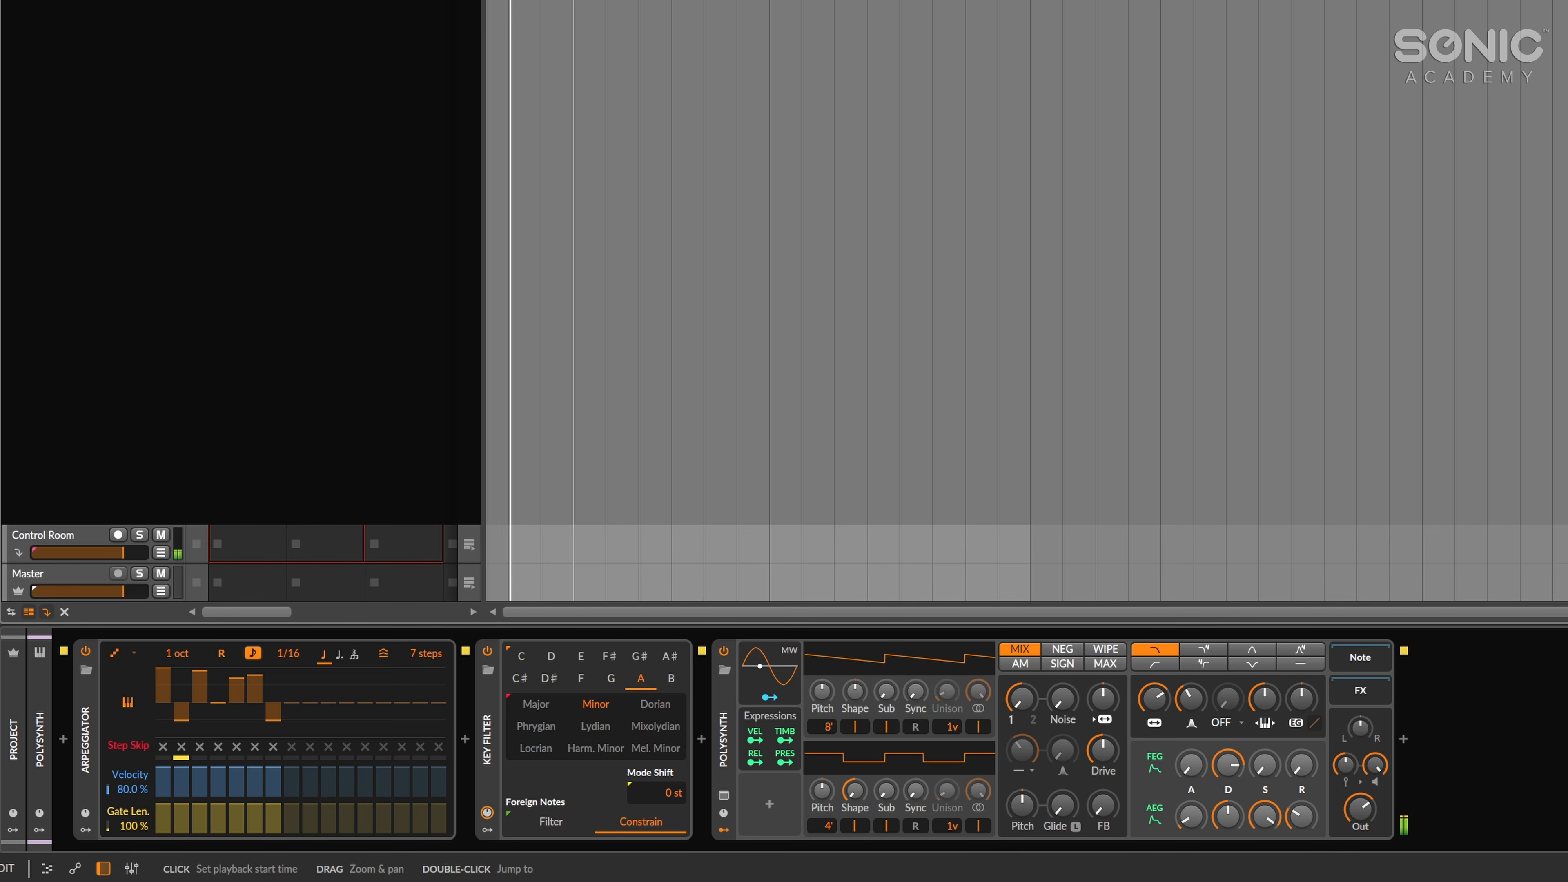
Add a Steps modulator to the Arpeggiator and expand its step editor.
click(85, 829)
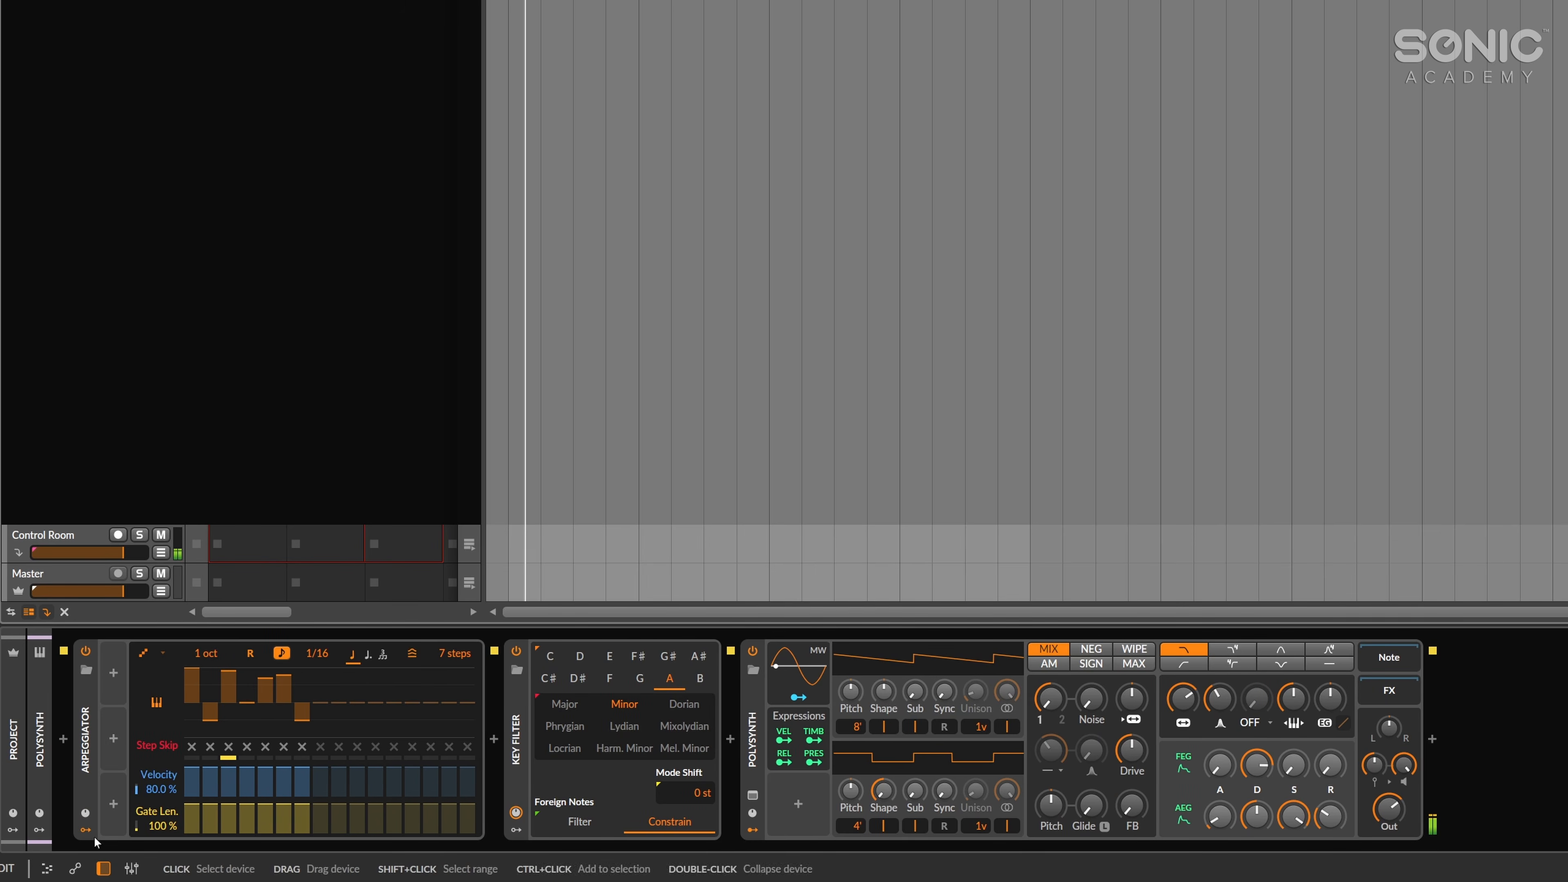
click(111, 680)
text(step)
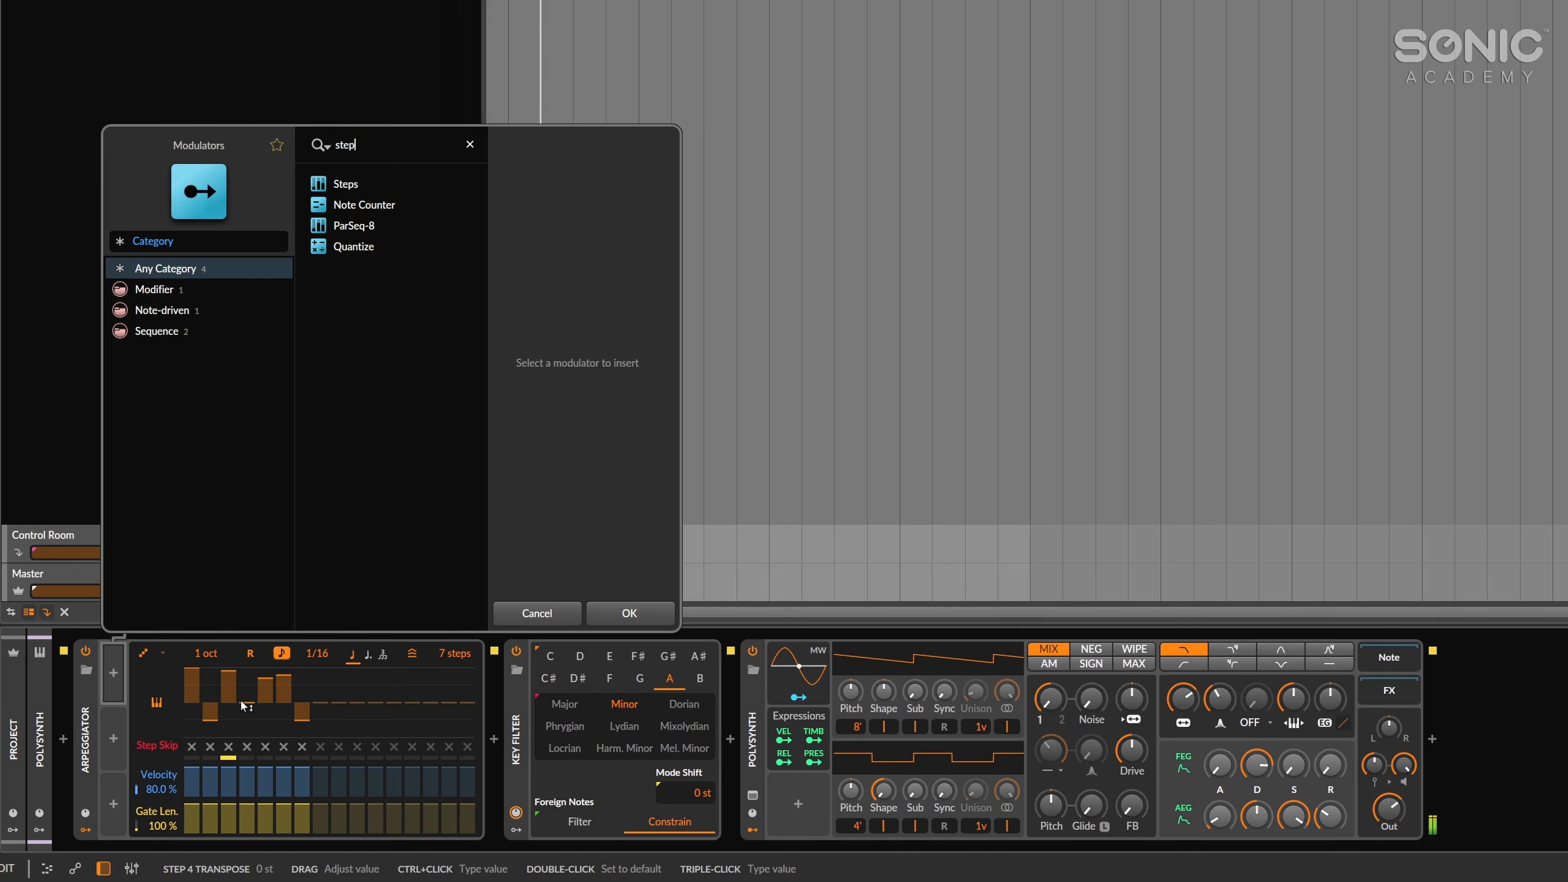
key(Down)
key(Return)
click(159, 696)
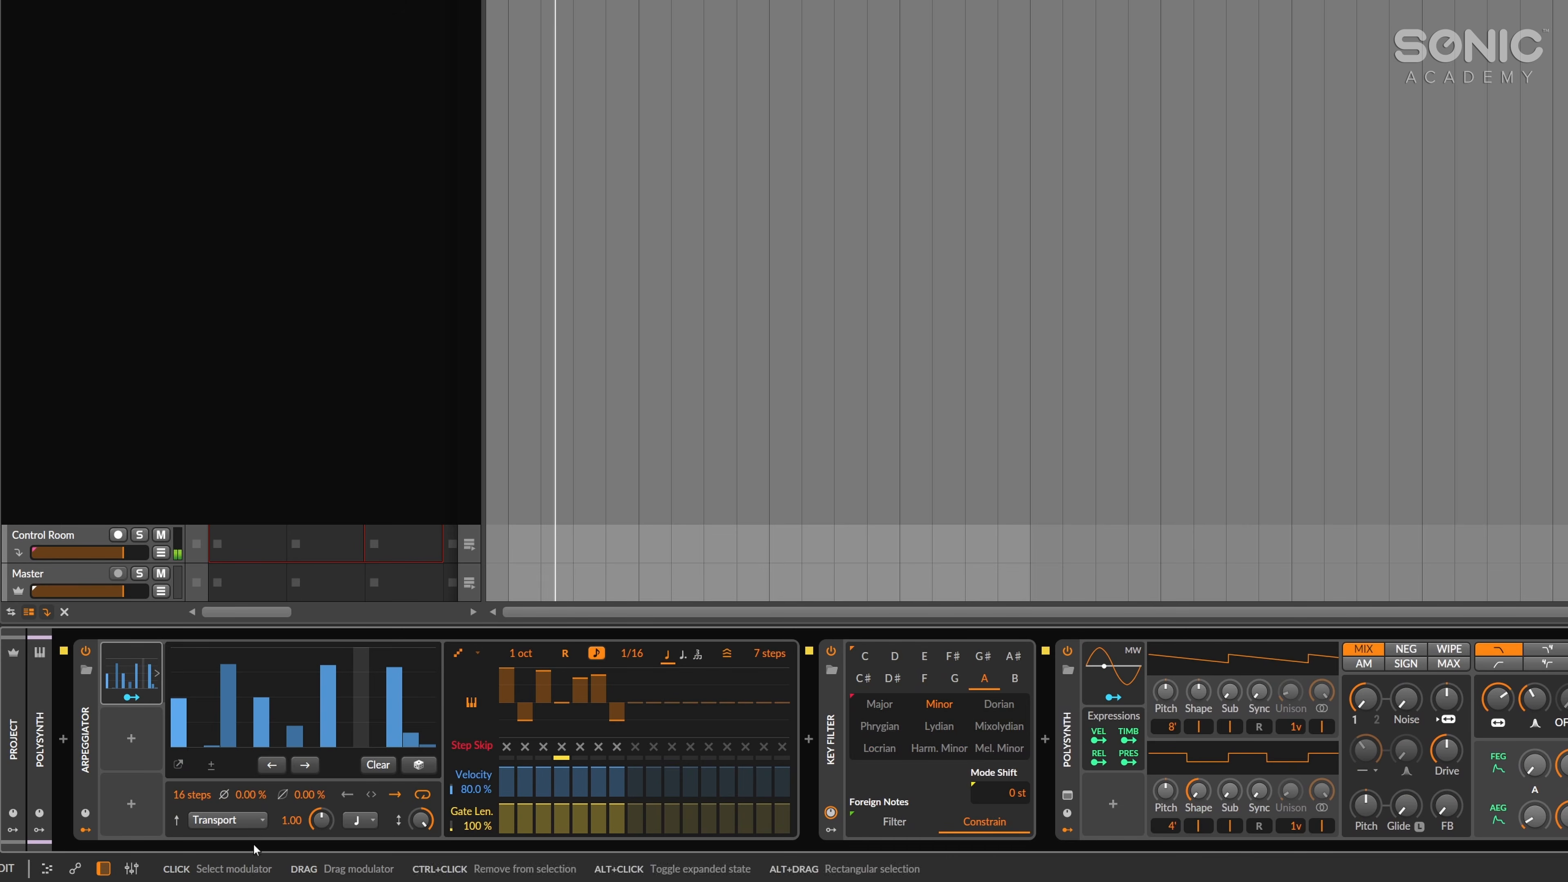
Draw the Steps modulator's last three steps at full level and map it to the Arpeggiator's transpose on steps 7 and 3.
drag(405, 700, 410, 671)
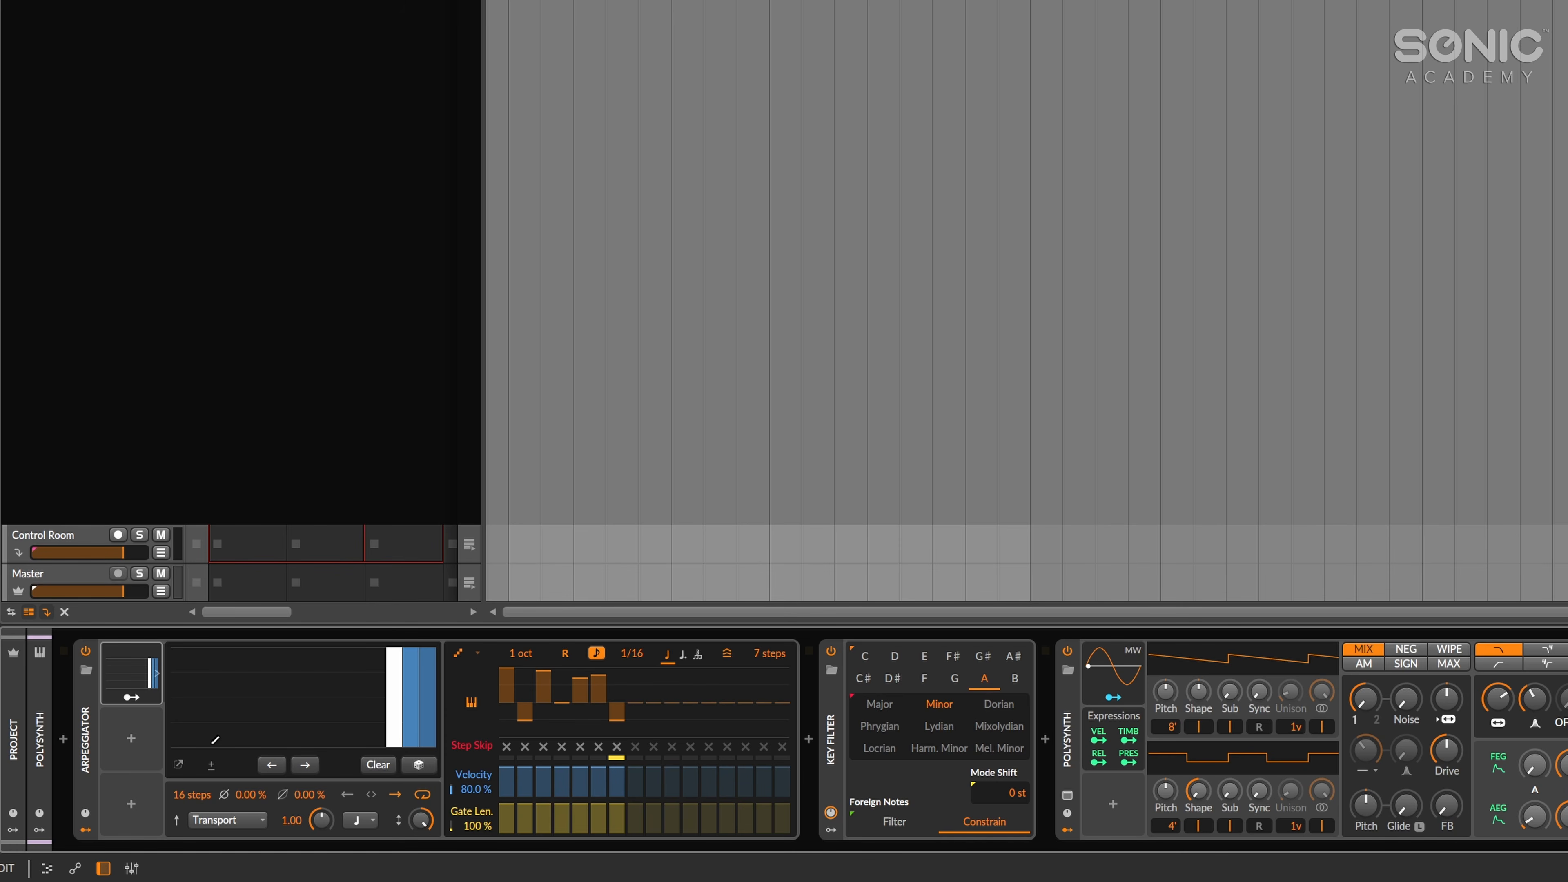
key(space)
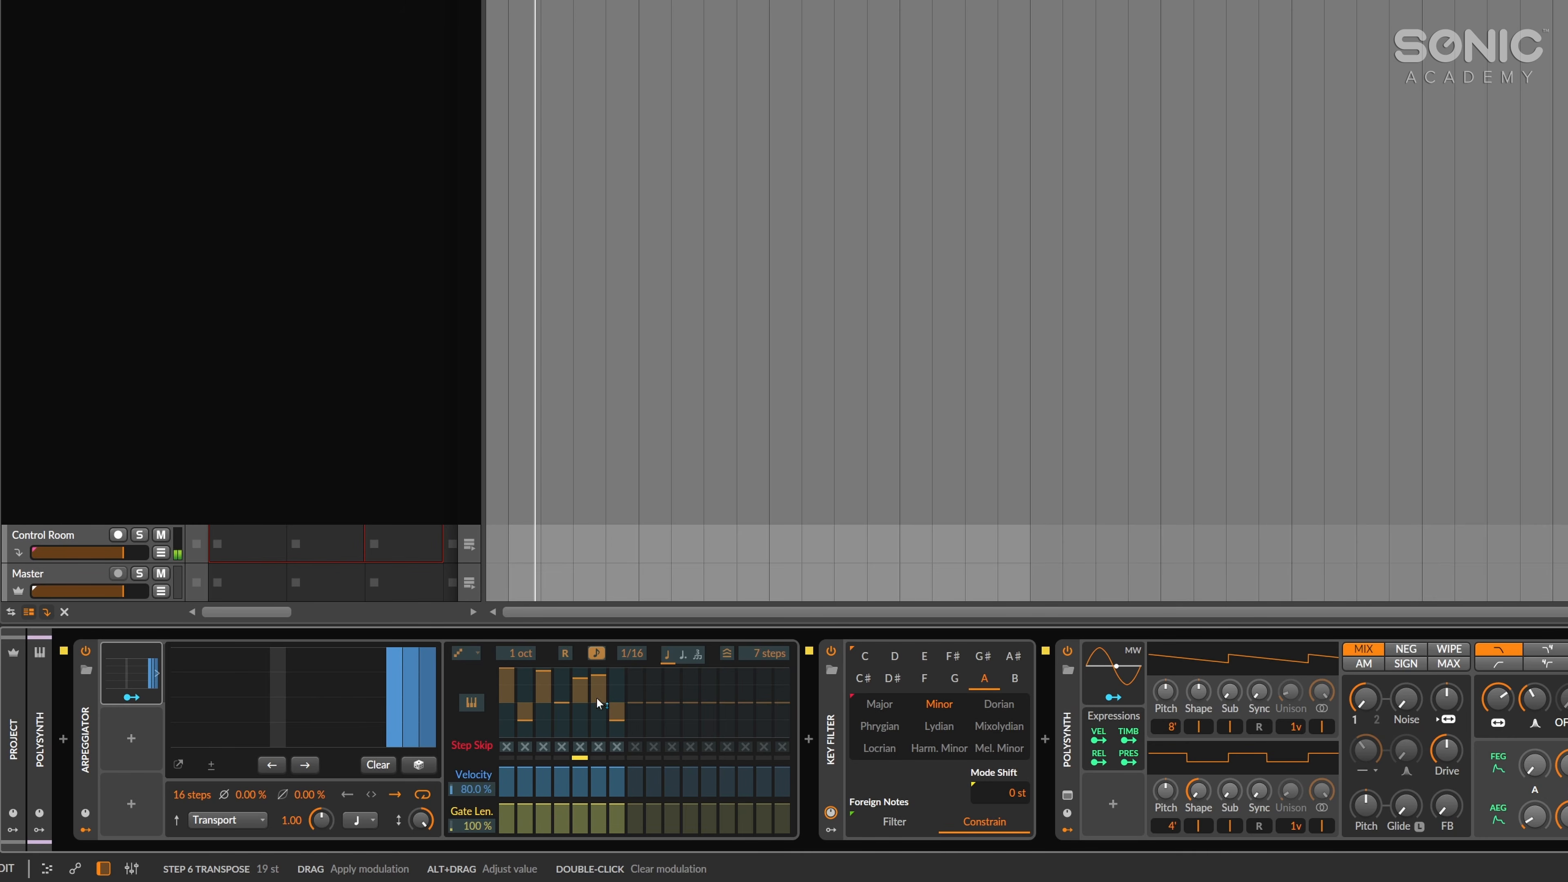
drag(616, 702, 616, 671)
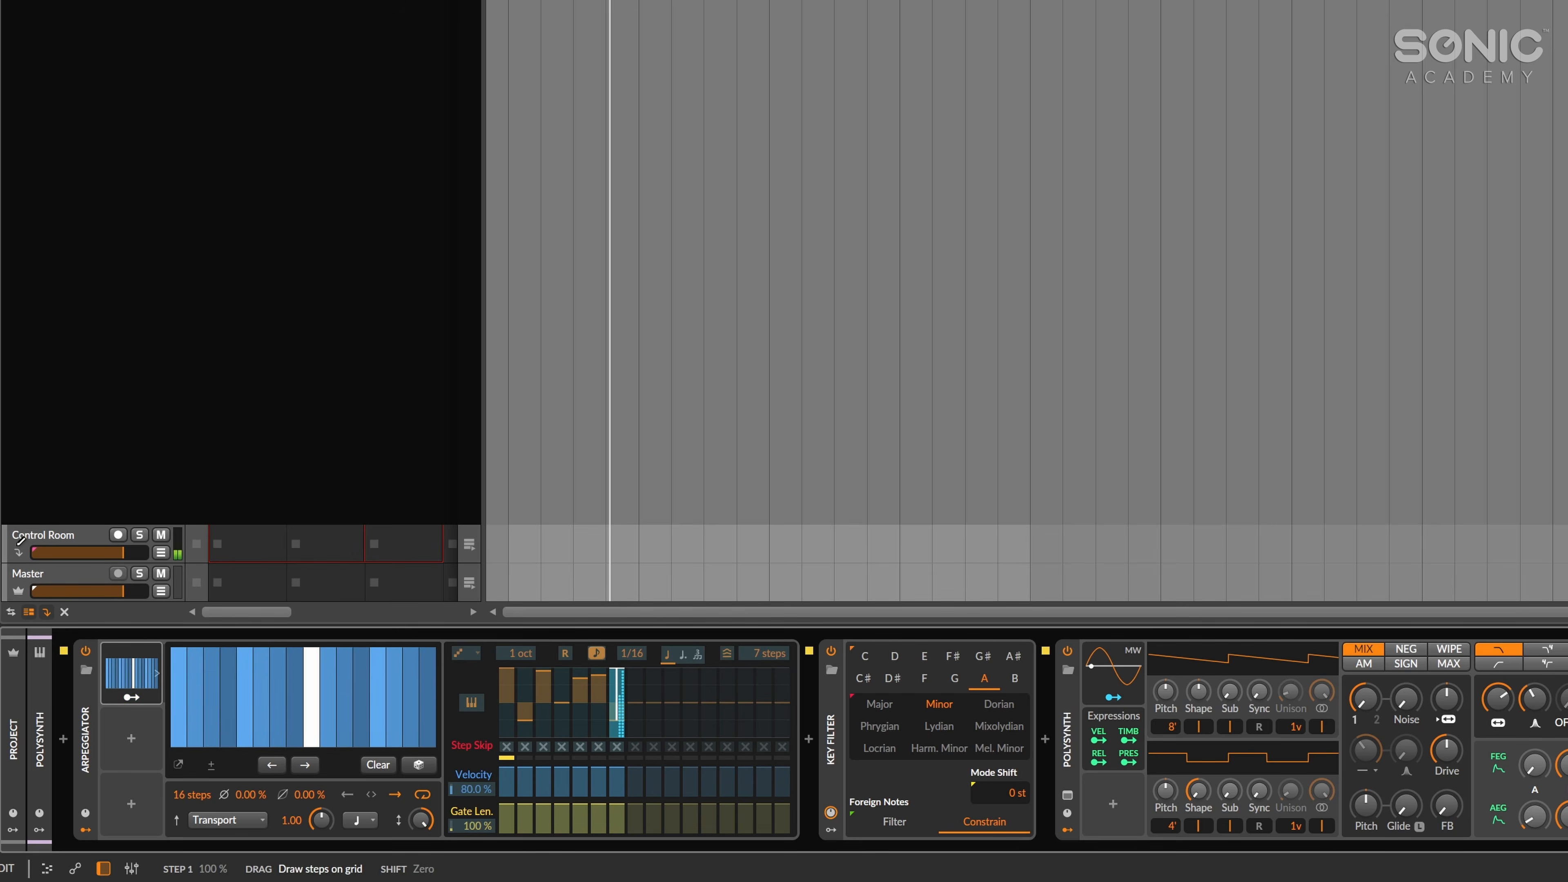
drag(617, 702, 546, 692)
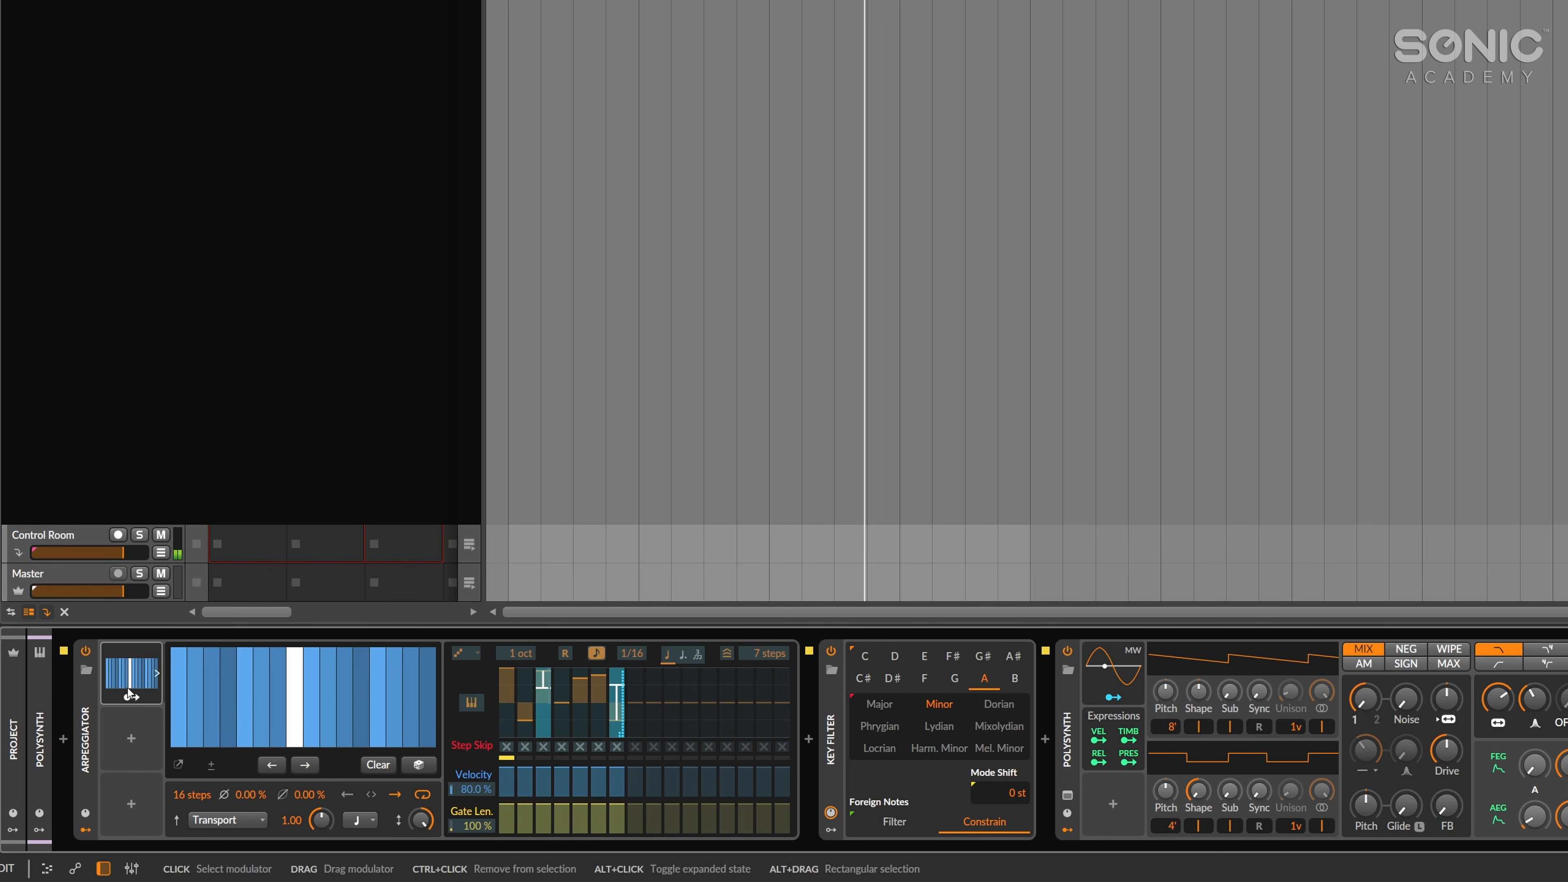
Redraw the Steps modulator so only its last four steps are at full level, and check its timing options.
drag(357, 730, 200, 719)
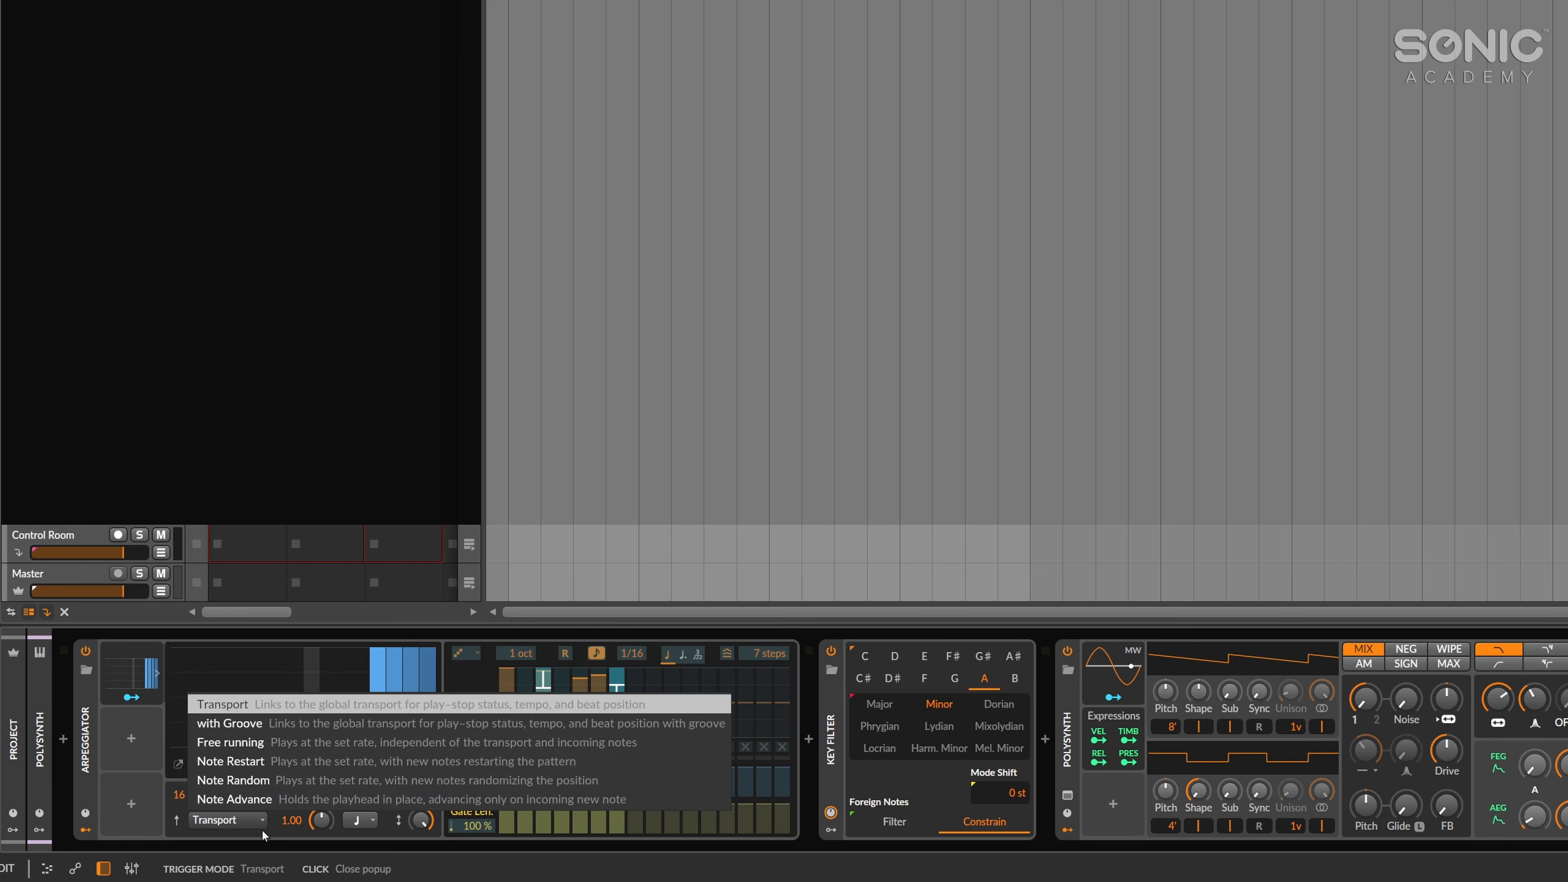
click(374, 821)
click(374, 827)
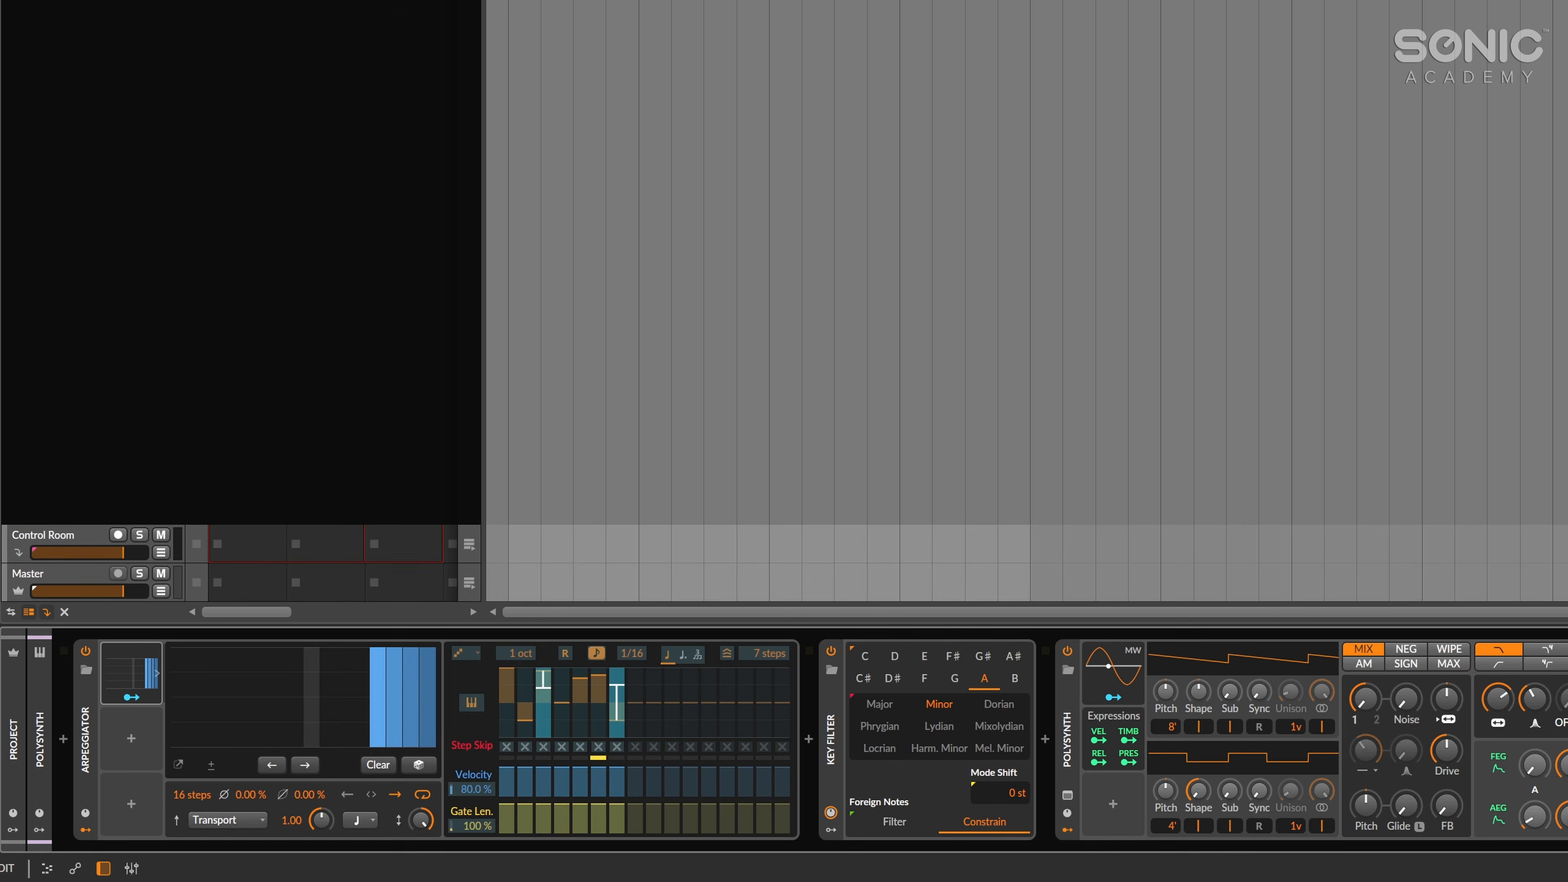
Play the clip and lower the Steps modulator's last two steps to zero, leaving steps 13 and 14 at full level.
key(space)
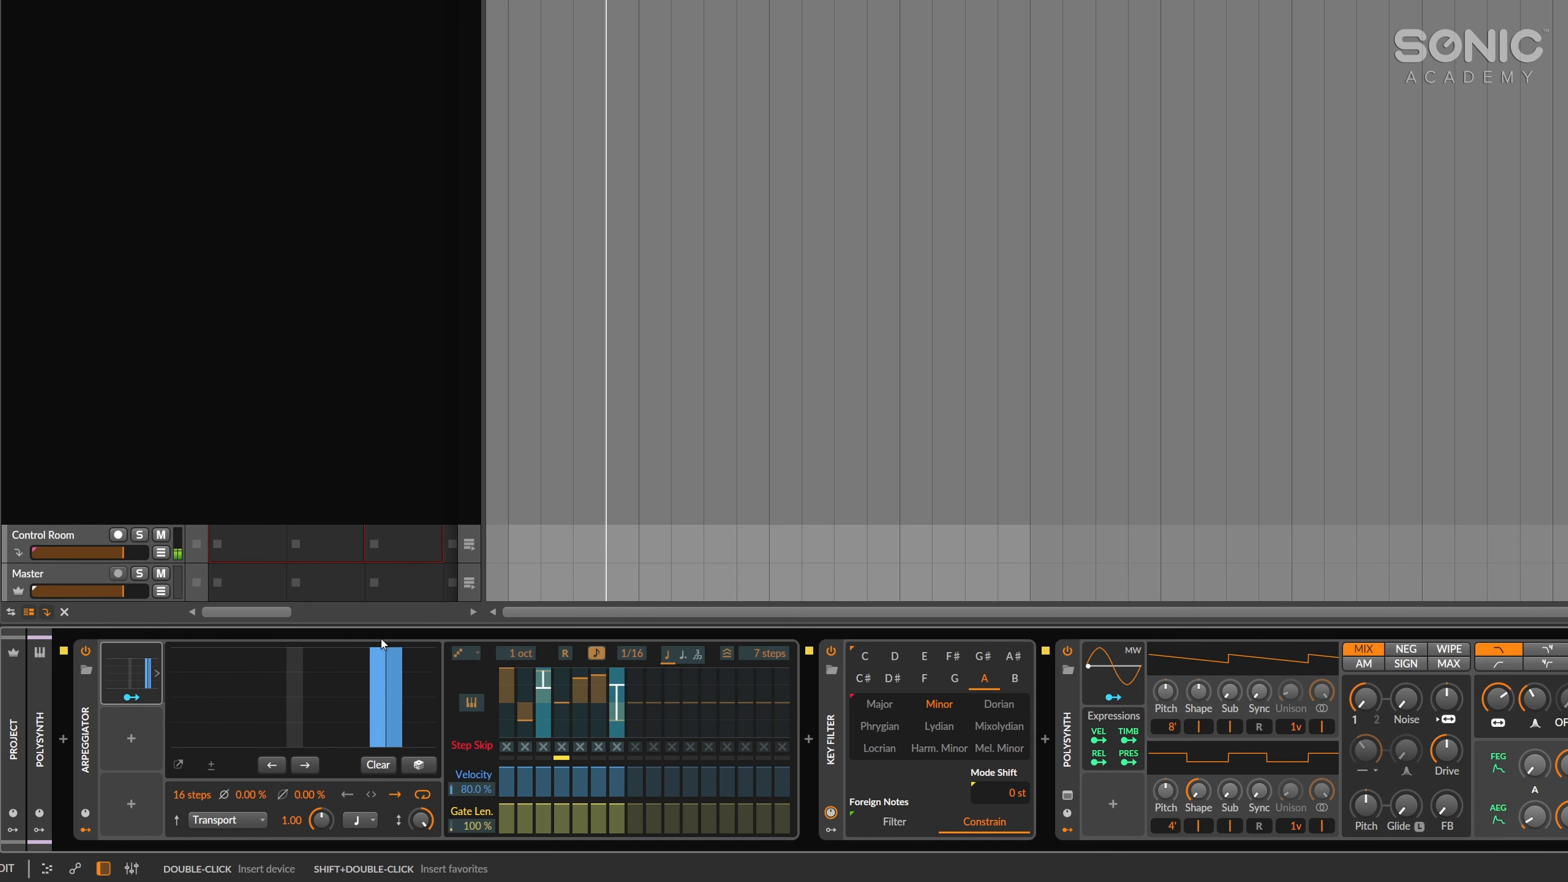
drag(433, 650, 433, 727)
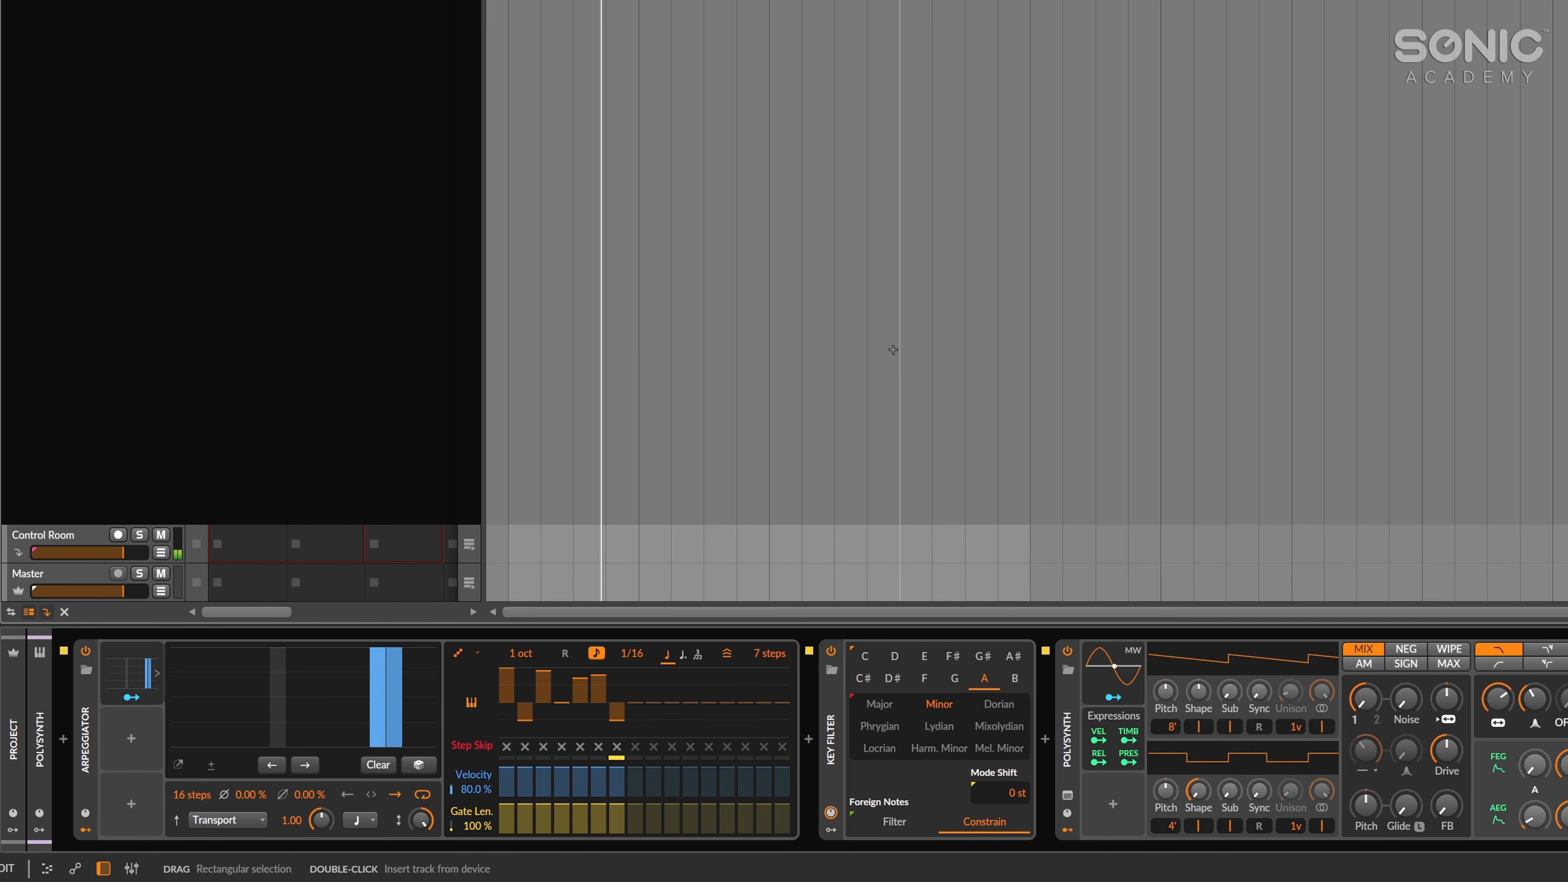
key(space)
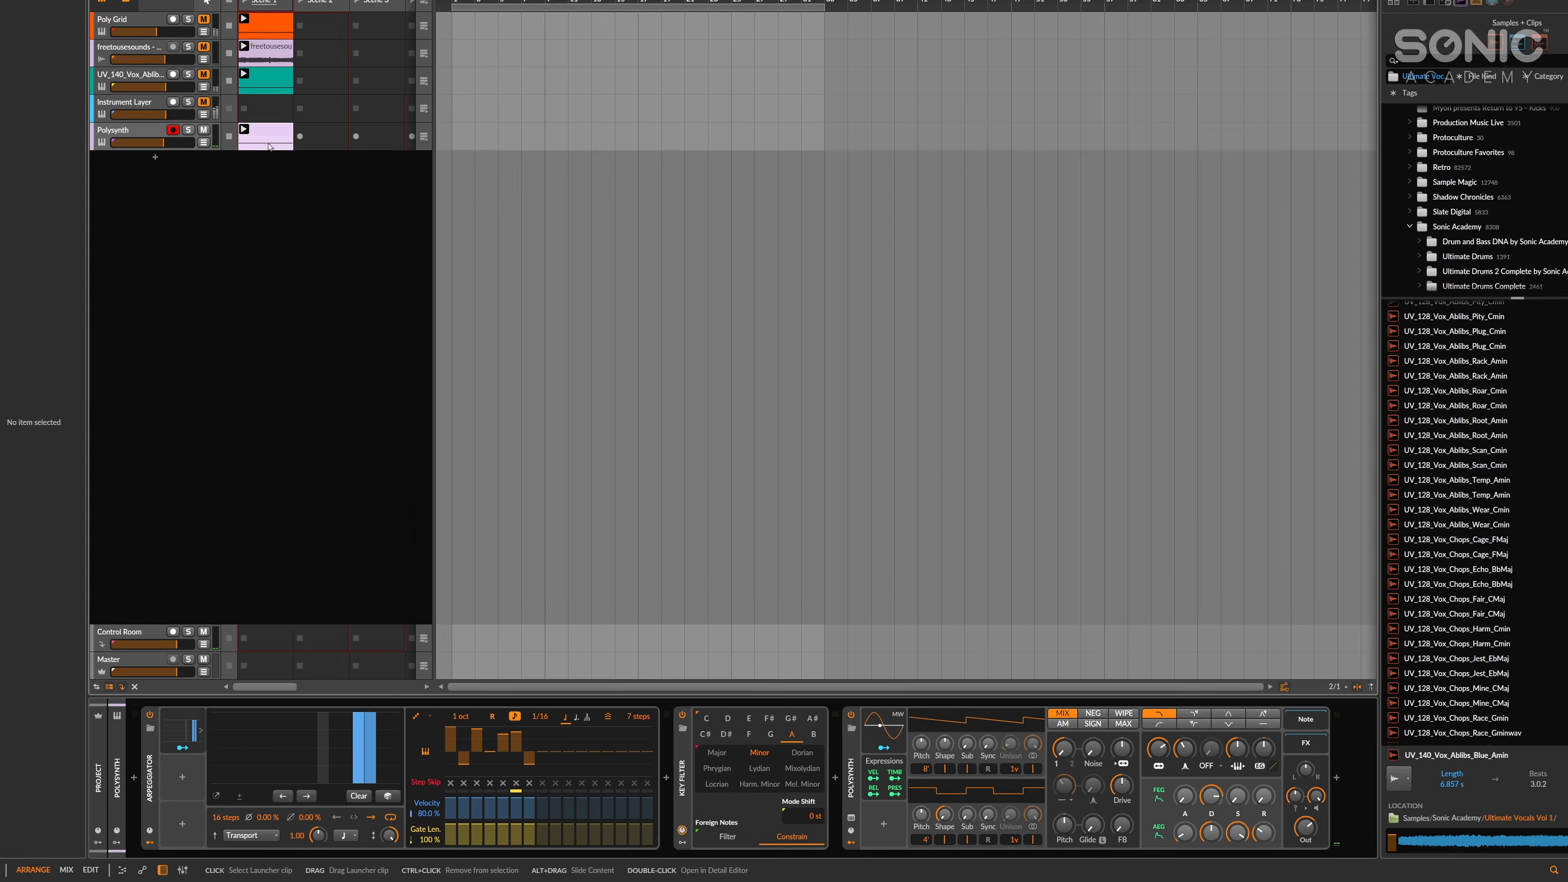
Extend the Polysynth clip's loop and its note to eight bars and play it.
double_click(268, 191)
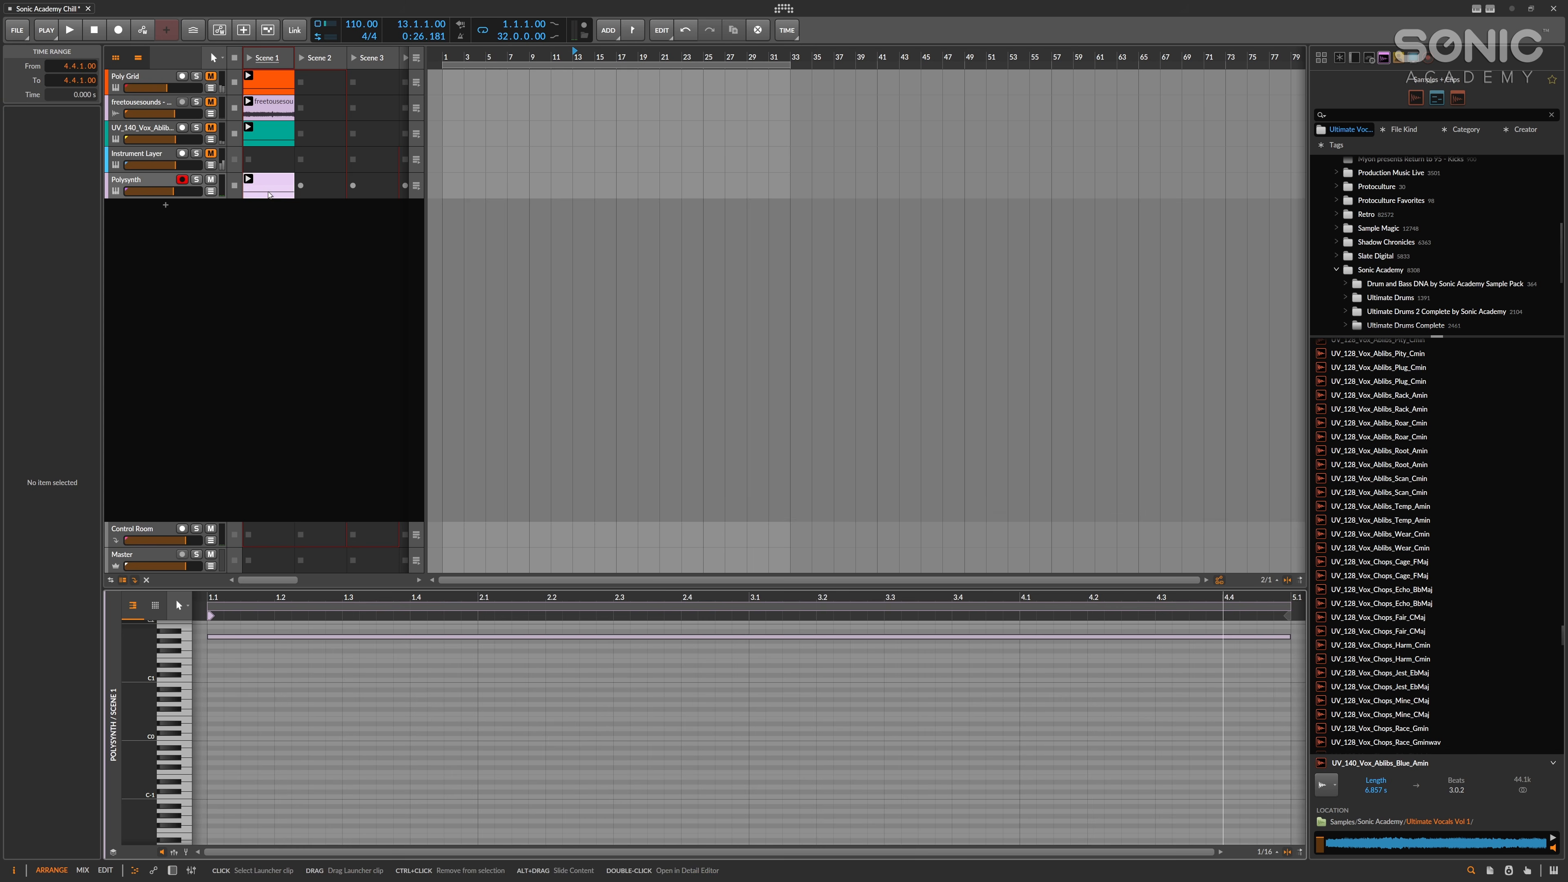
drag(710, 597, 652, 650)
drag(516, 614, 656, 627)
key(space)
click(598, 325)
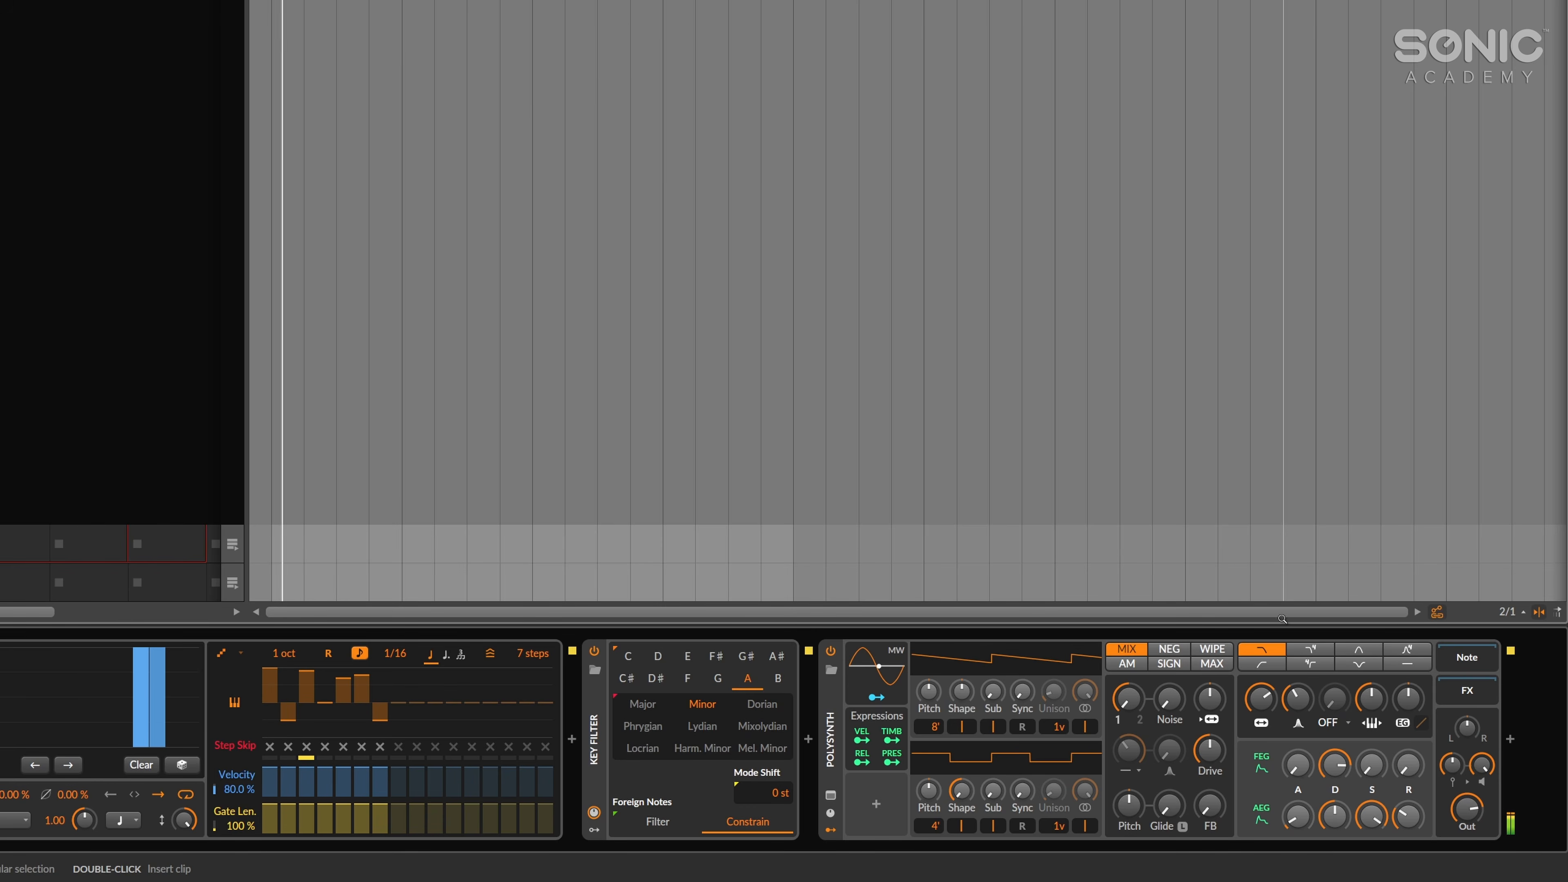
Shape the Polysynth with a lower filter cutoff, higher resonance, the second filter mode, a slightly longer filter envelope attack and some glide.
drag(1261, 699, 1261, 839)
drag(1298, 699, 1298, 645)
click(1313, 649)
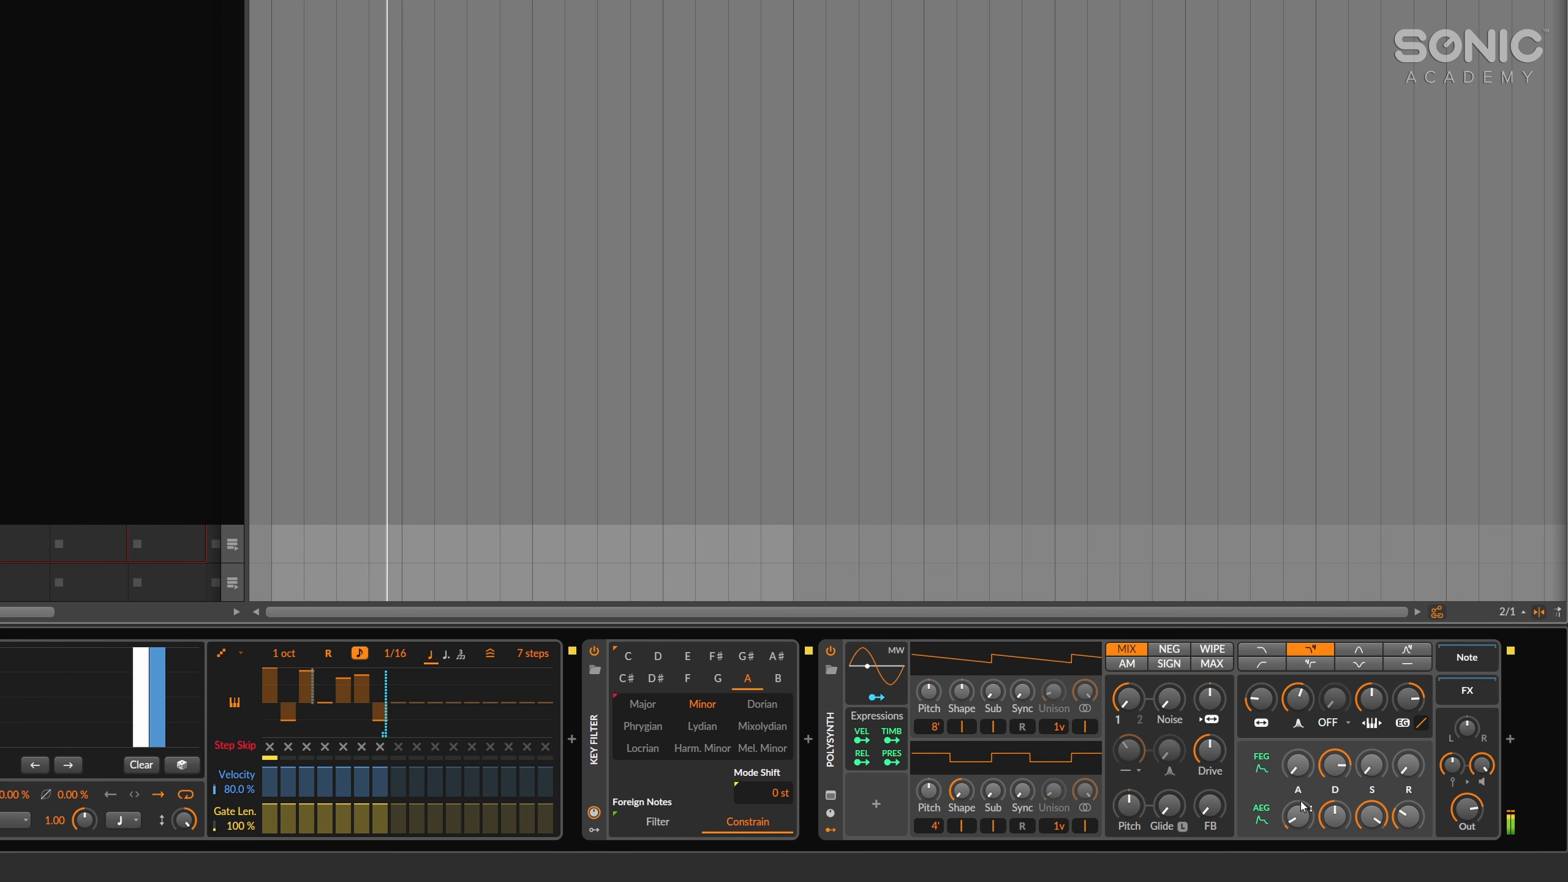
drag(1293, 774, 1370, 766)
drag(1167, 805, 1168, 825)
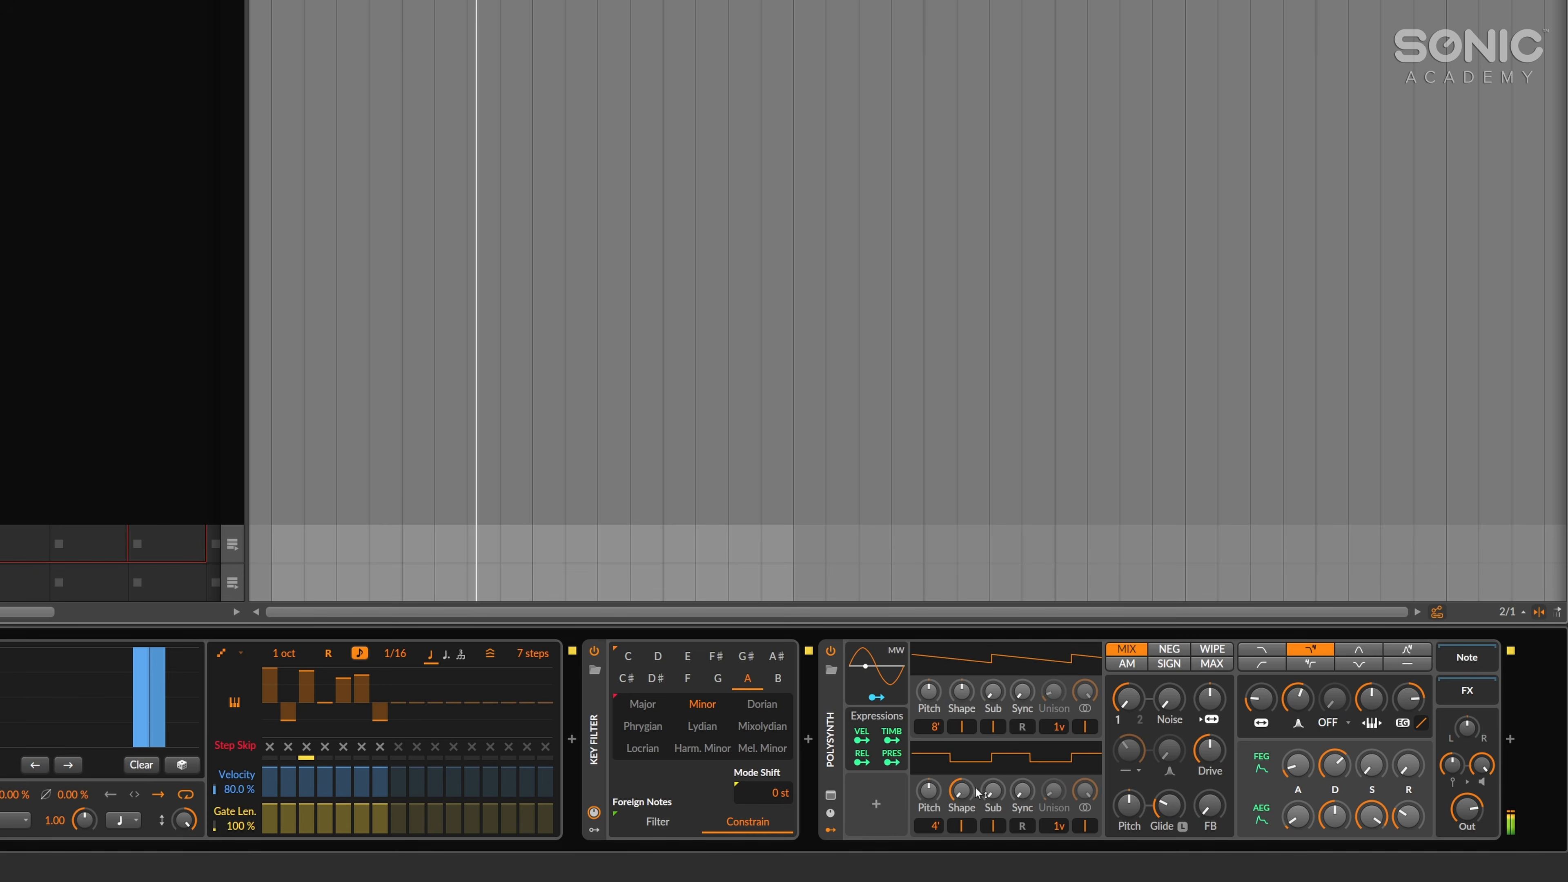
Add a Keytrack+ modulator to the Polysynth and map it to the filter's envelope amount and cutoff.
click(872, 813)
text(k)
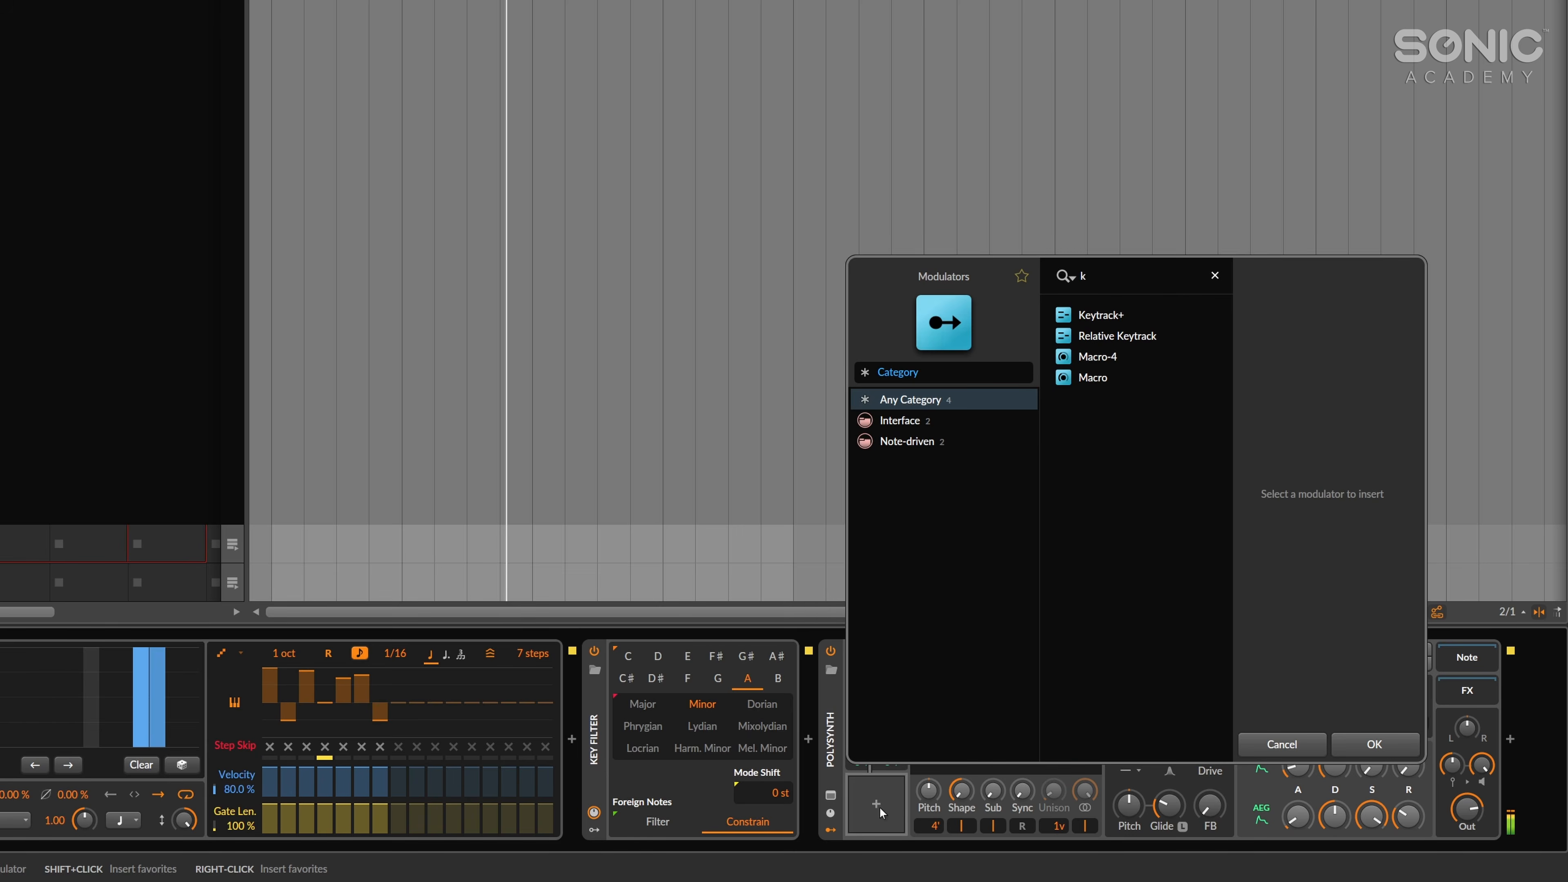
key(Return)
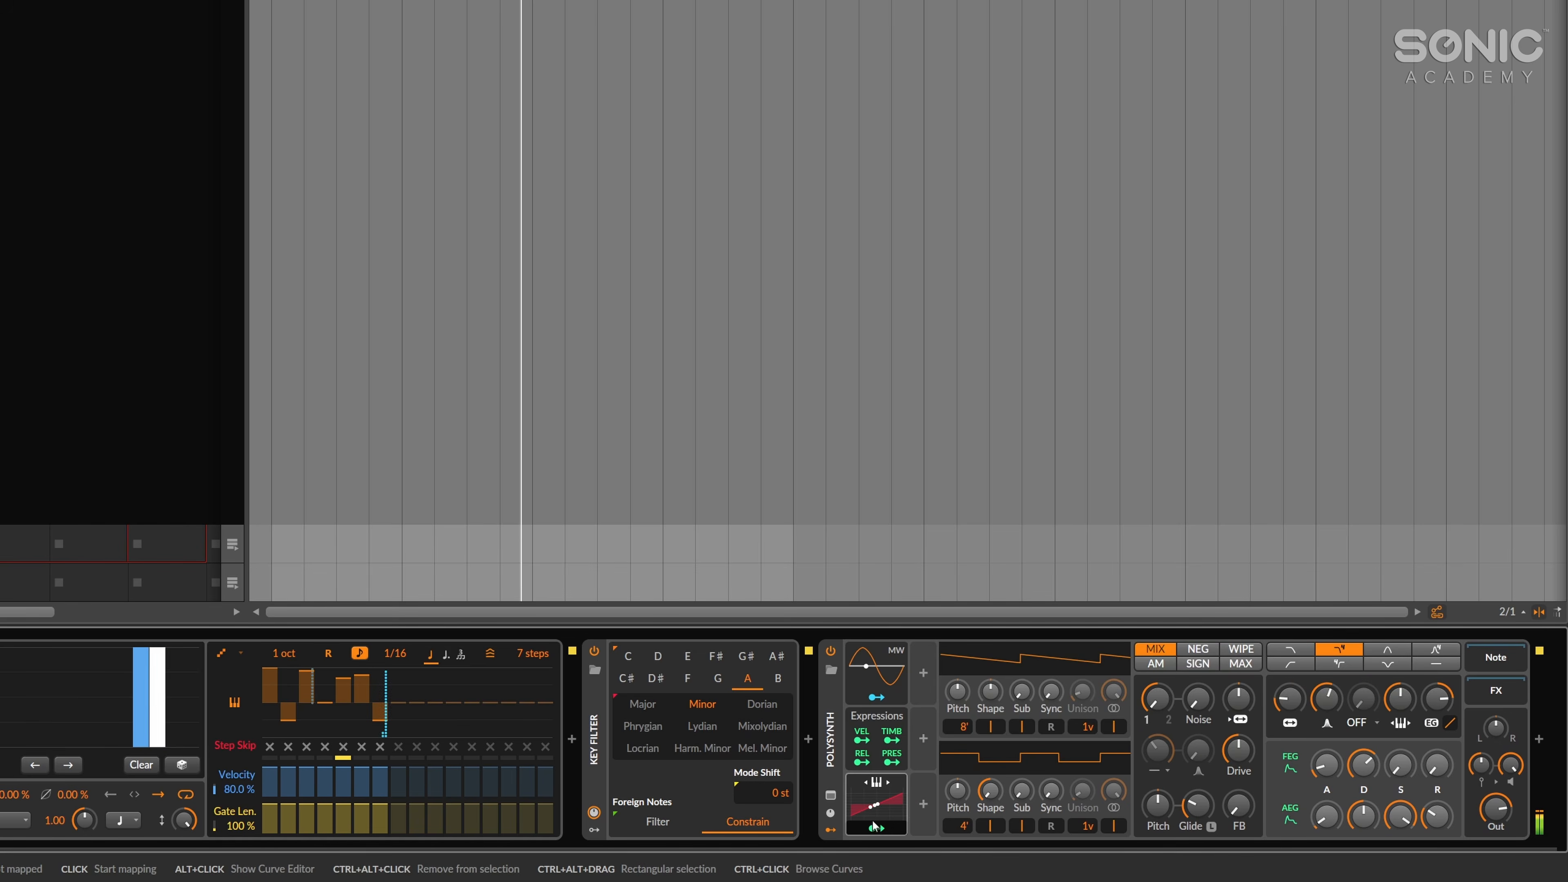
click(873, 826)
drag(1436, 703, 1436, 683)
drag(1293, 704, 1293, 692)
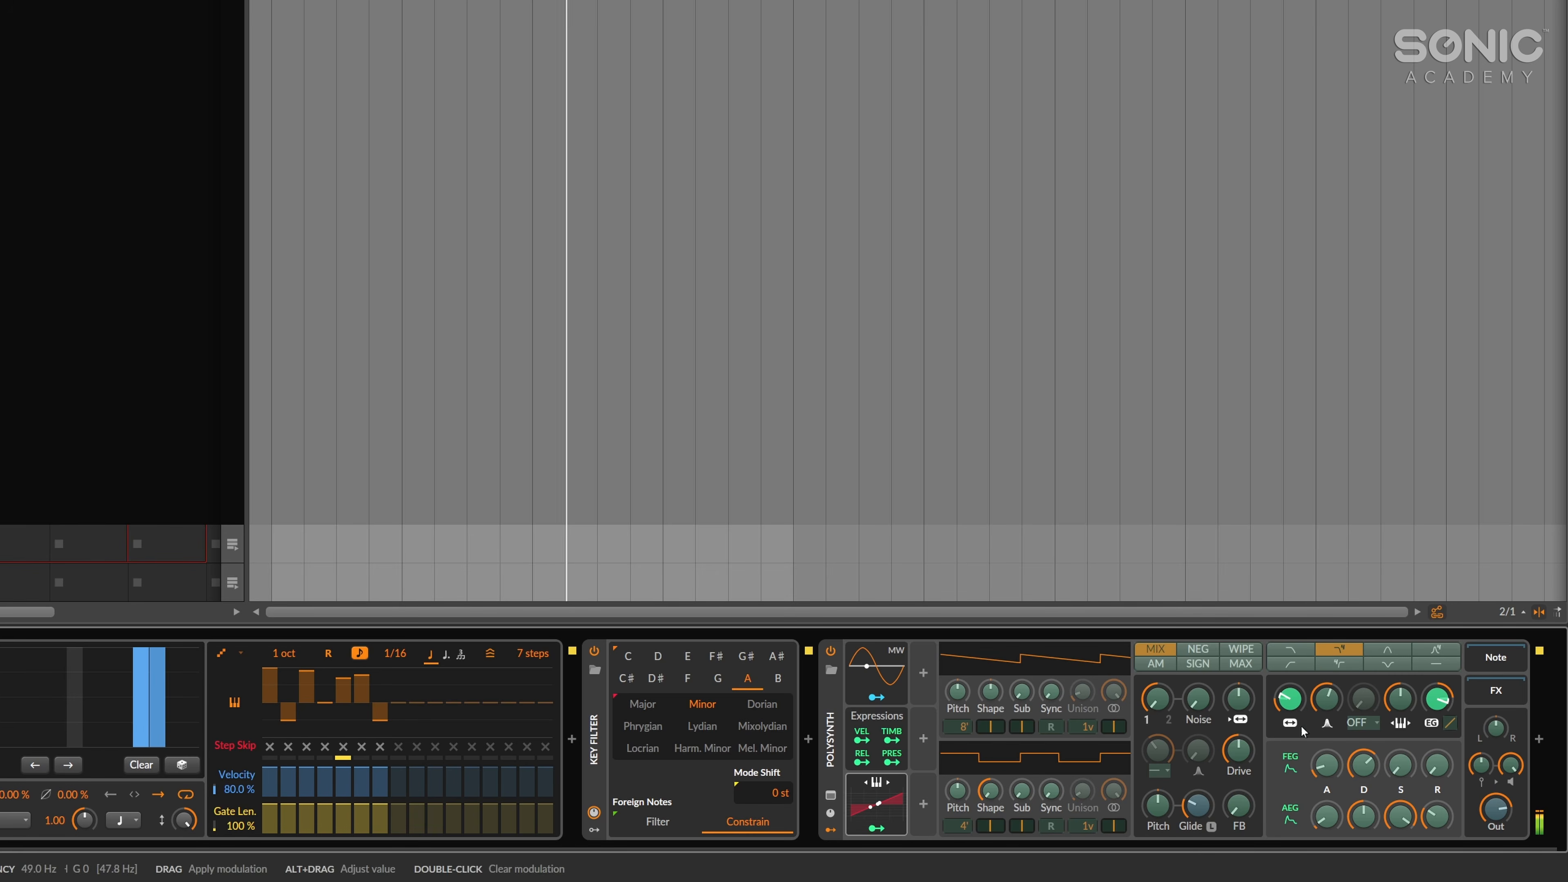
click(888, 831)
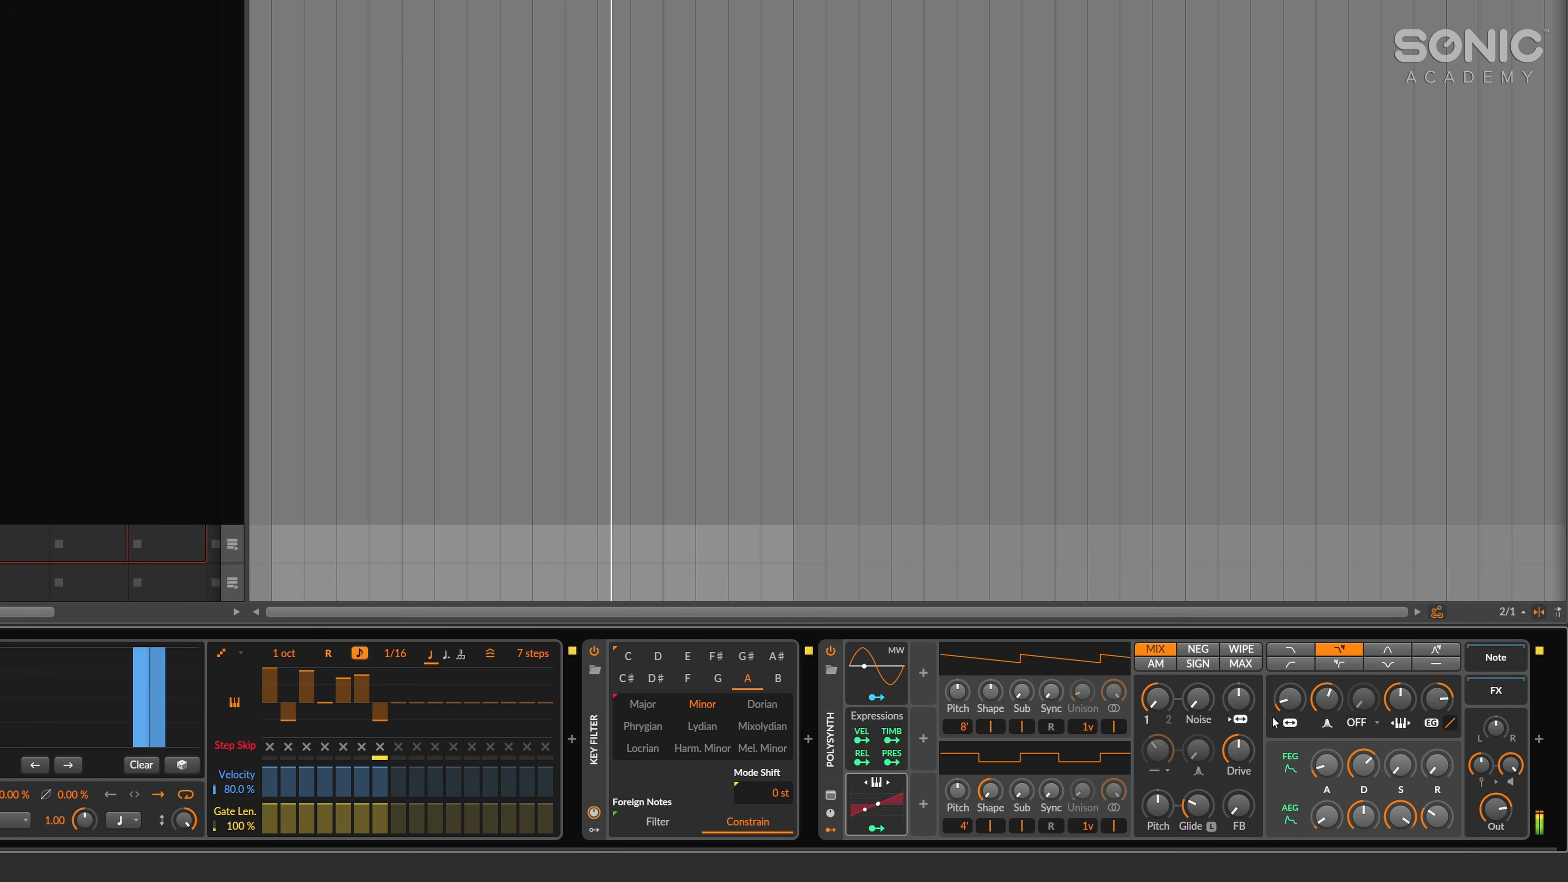
Insert an EQ+ in the Polysynth's FX chain and add a low-cut band at 93.1 Hz.
click(1474, 696)
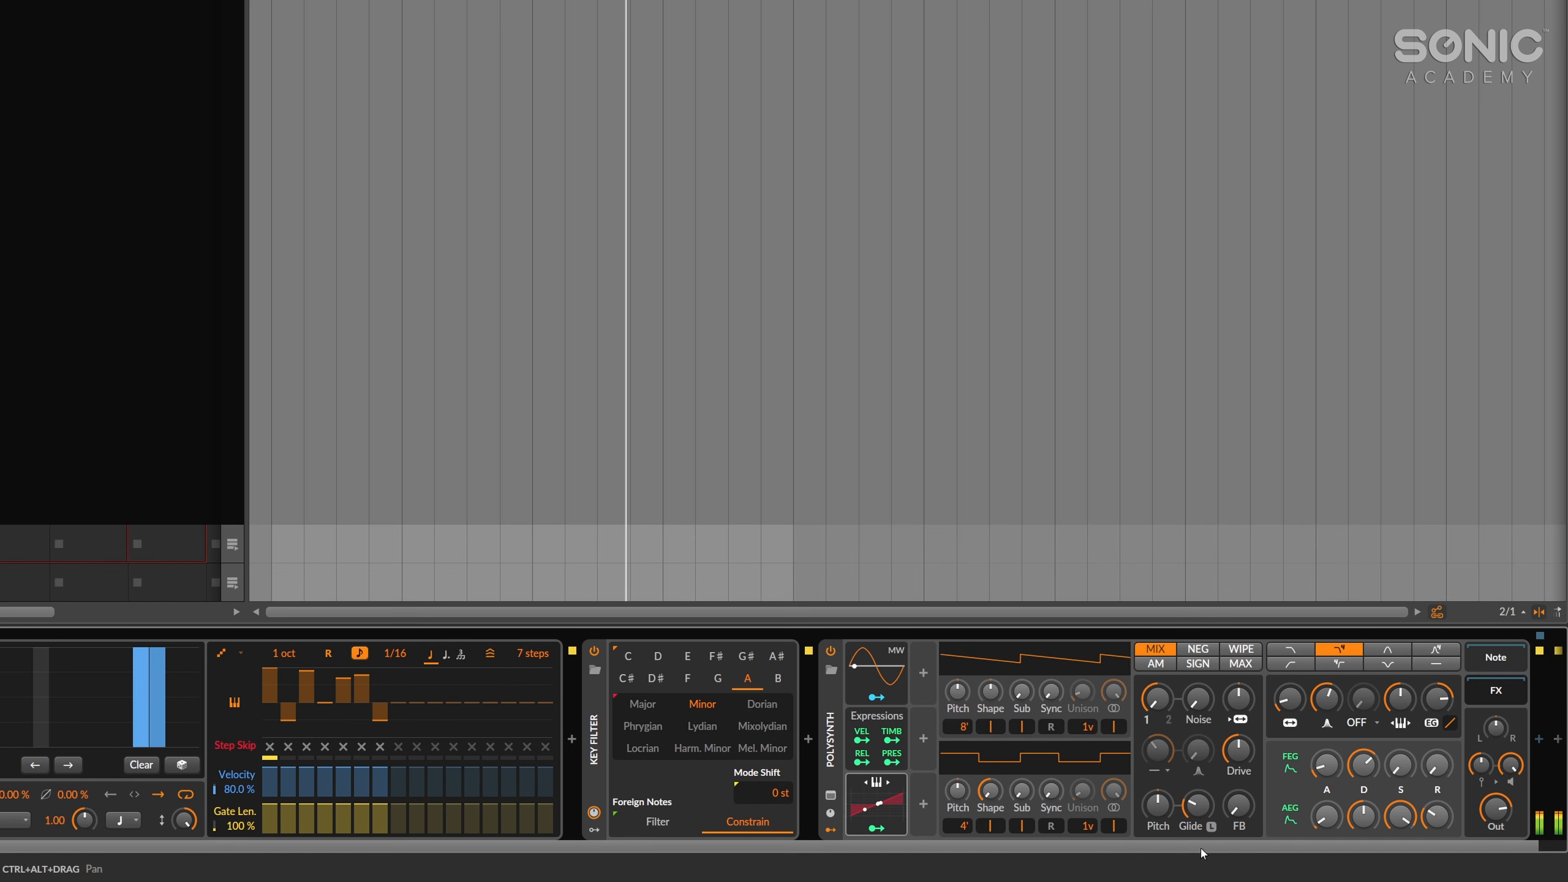
drag(1200, 847, 1226, 847)
click(1530, 741)
text(eq)
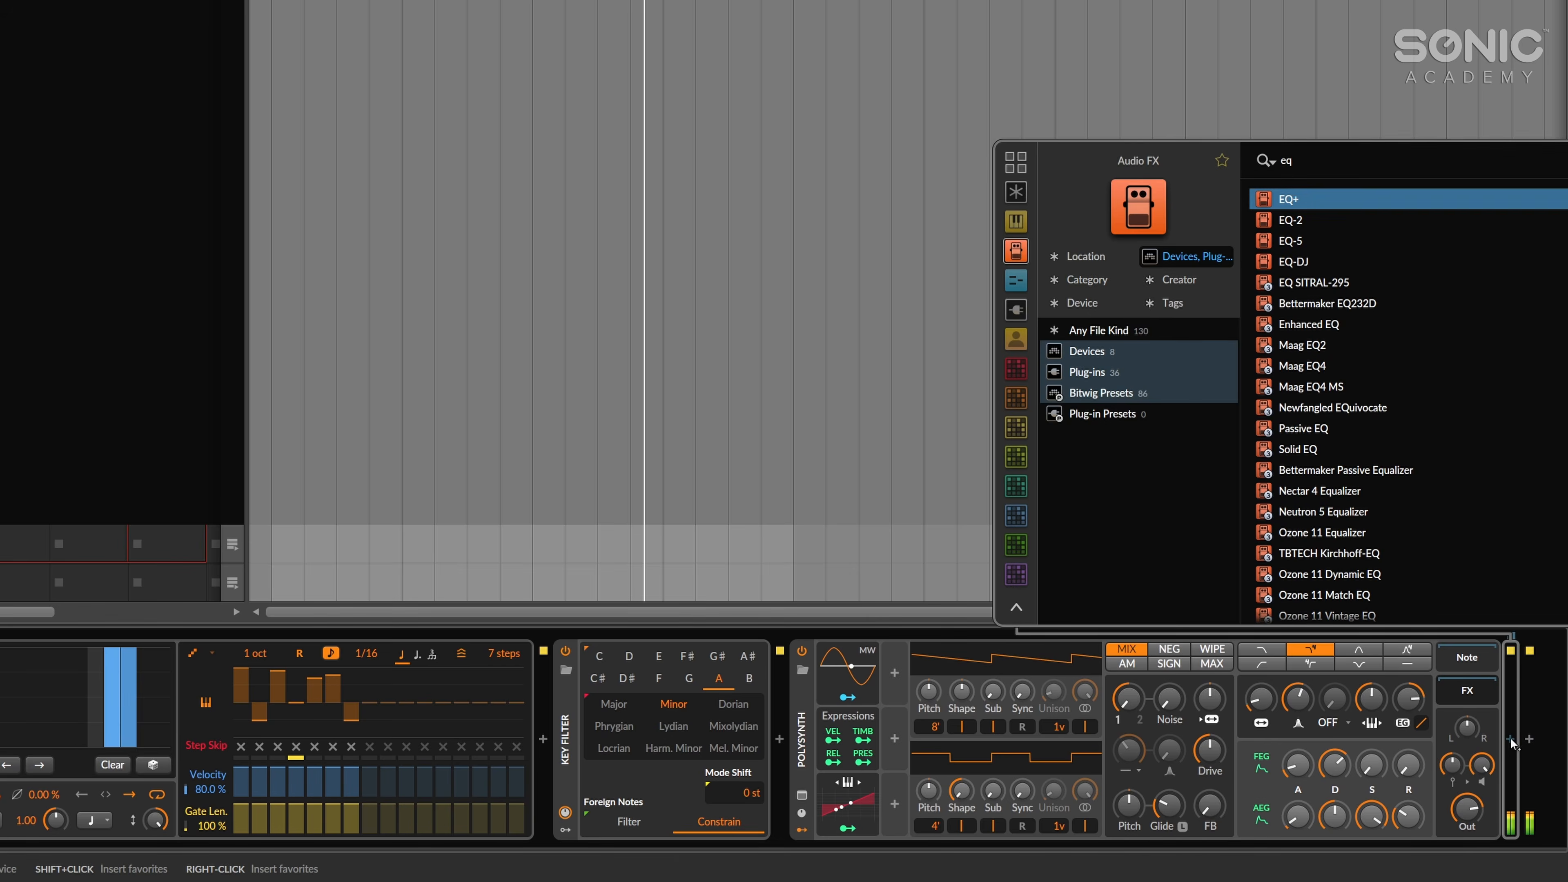
key(Return)
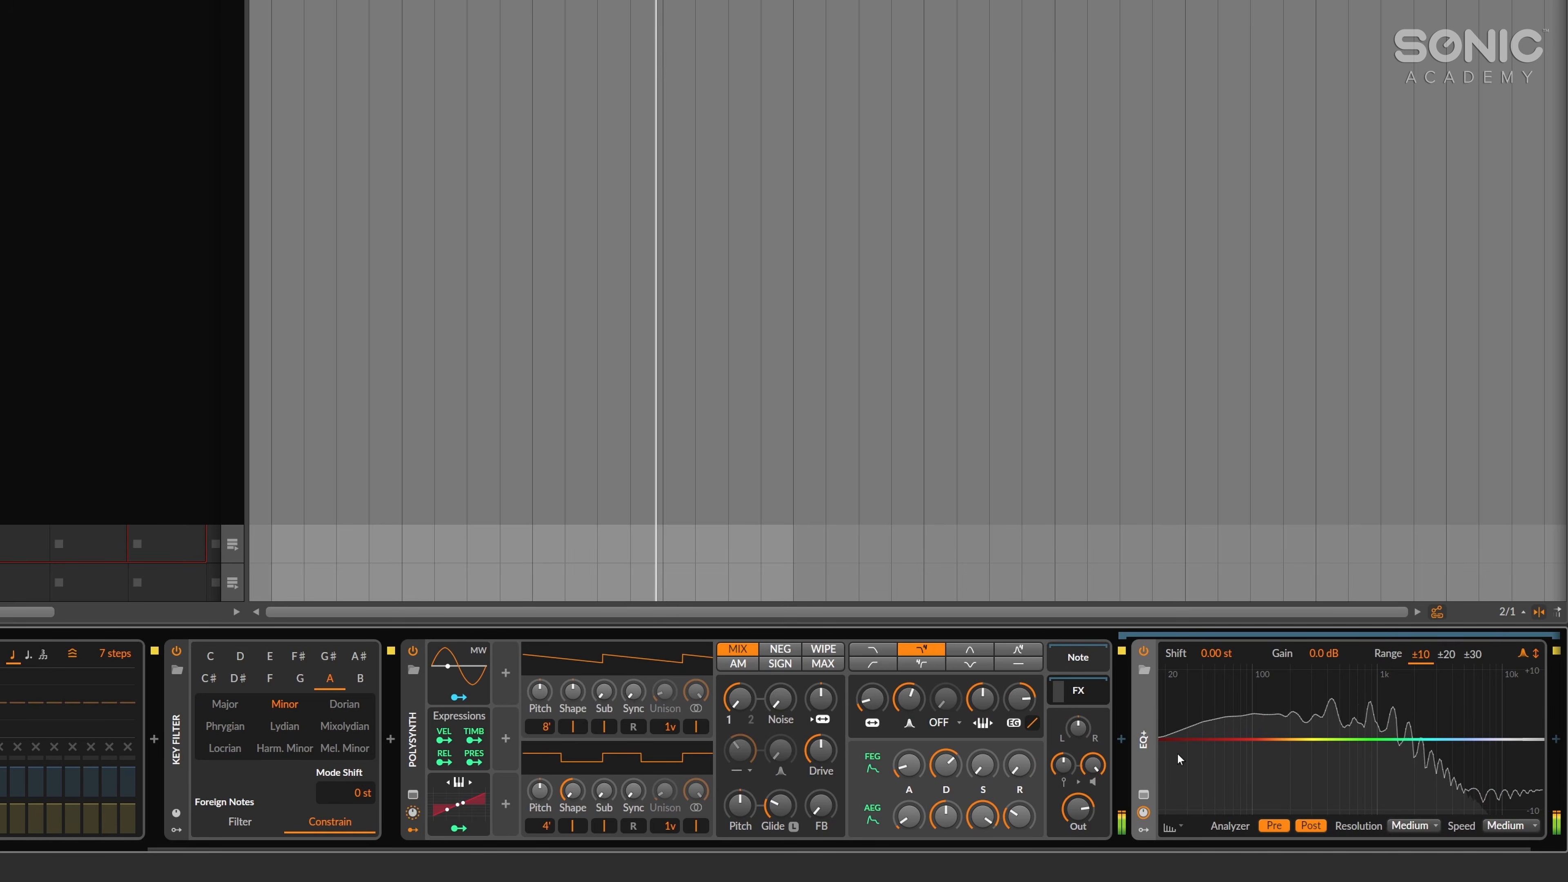
double_click(1165, 740)
drag(1165, 739, 1248, 739)
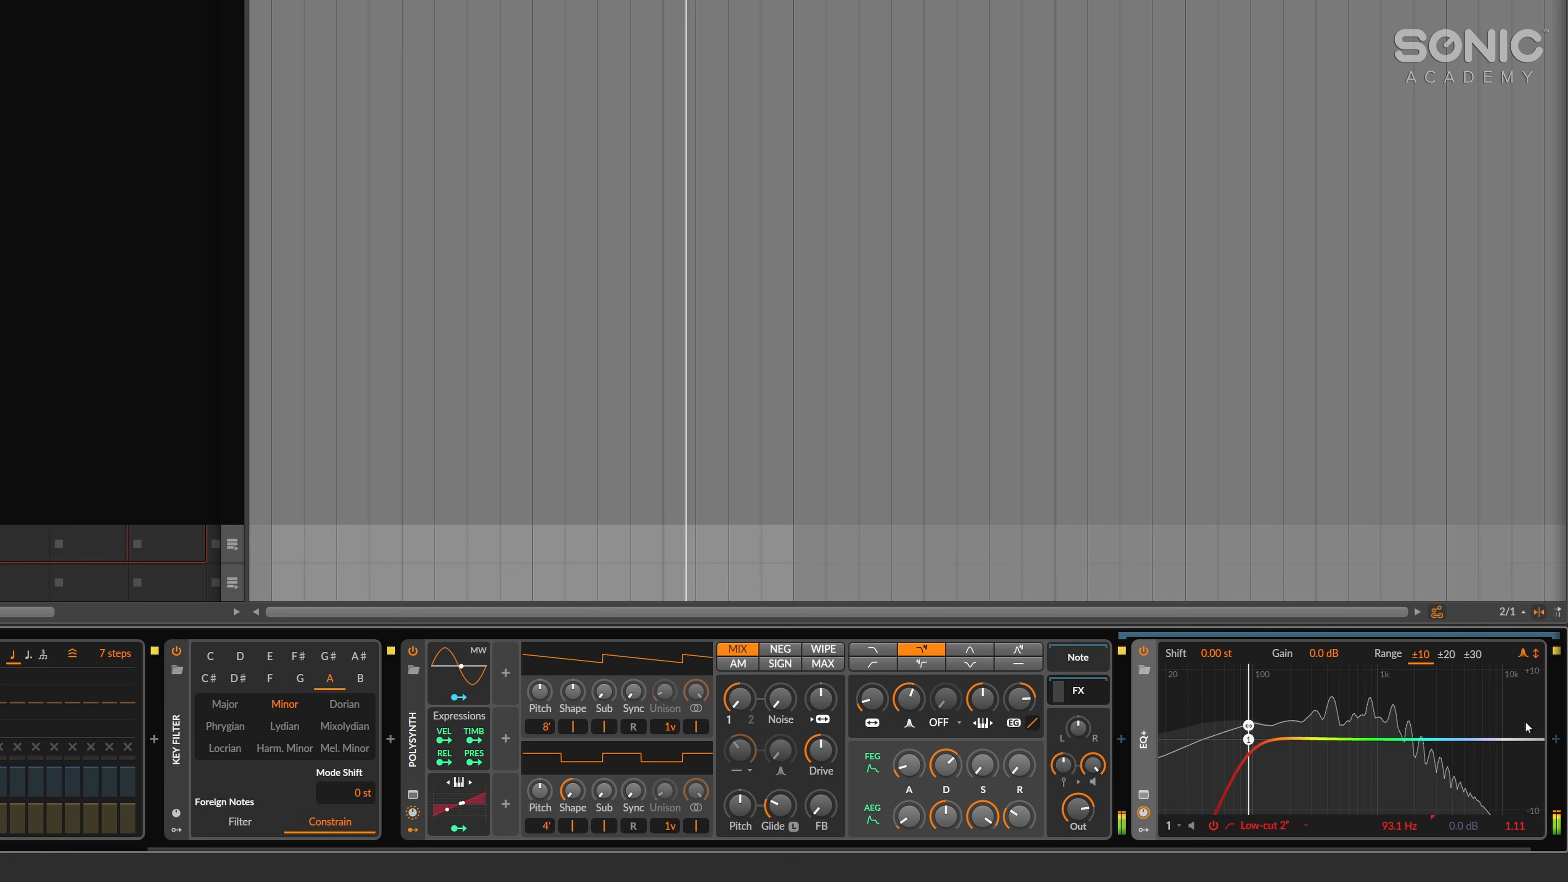
Insert a Delay+ after the EQ+ and lower its mix and high-cut frequency.
click(1555, 739)
text(del)
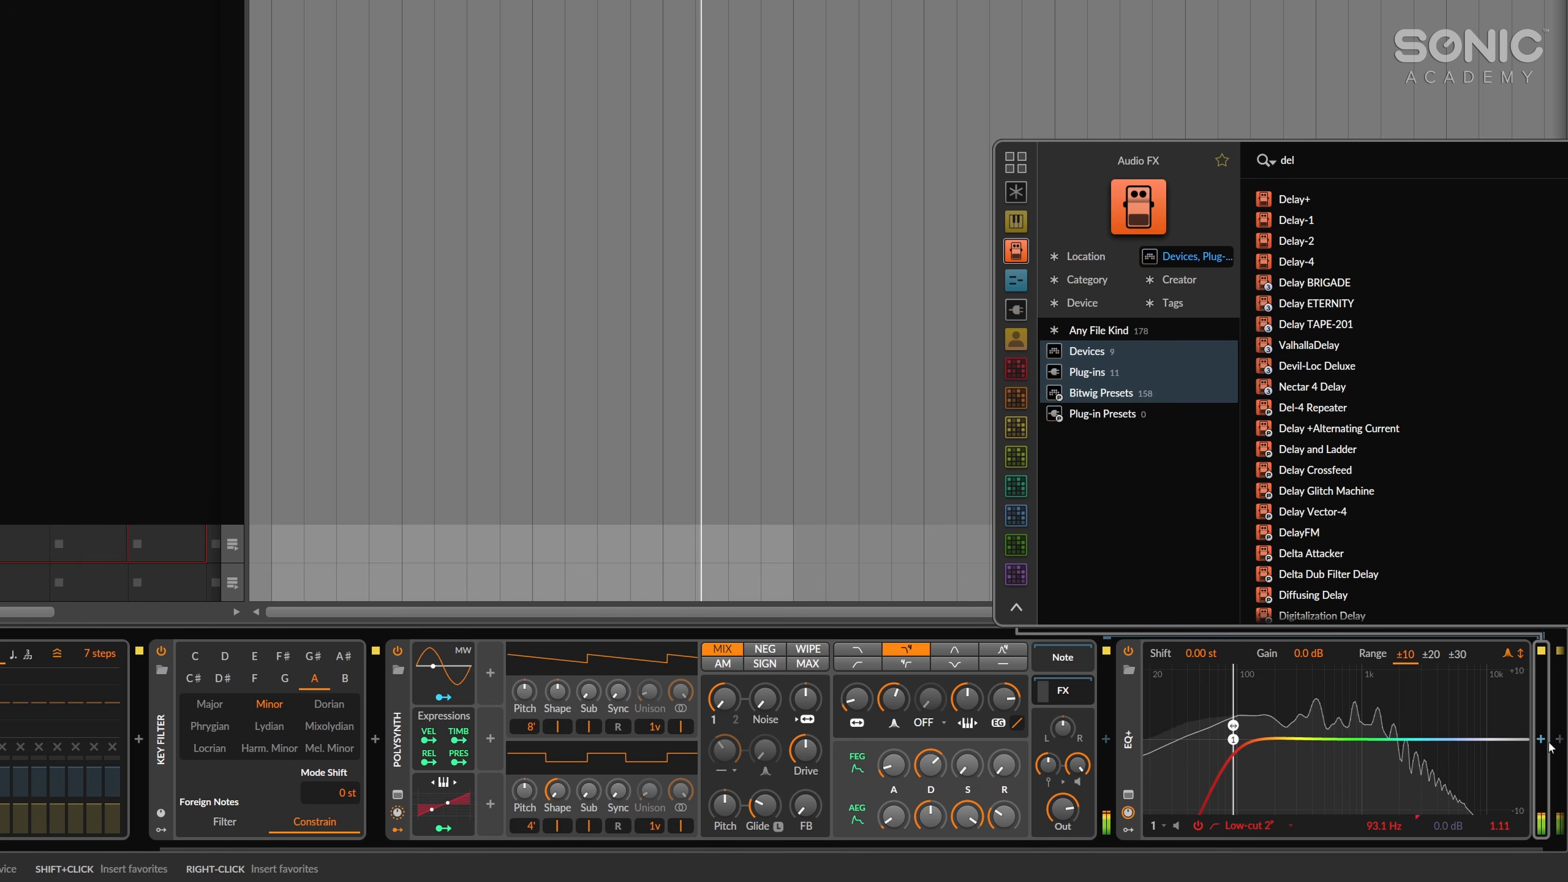
key(Return)
click(1277, 732)
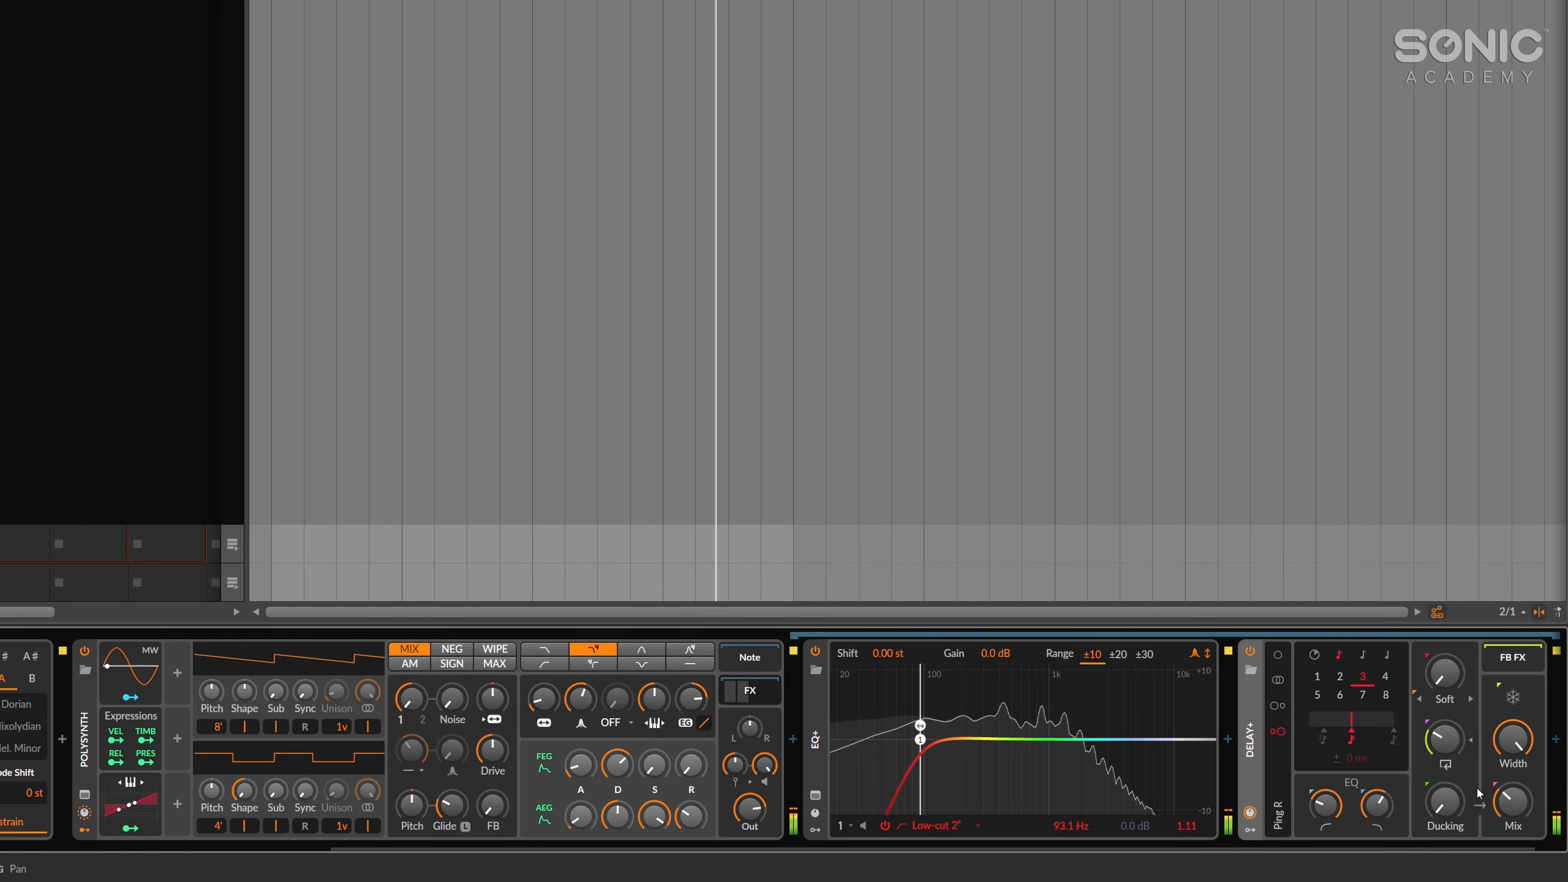
drag(1508, 795, 1509, 801)
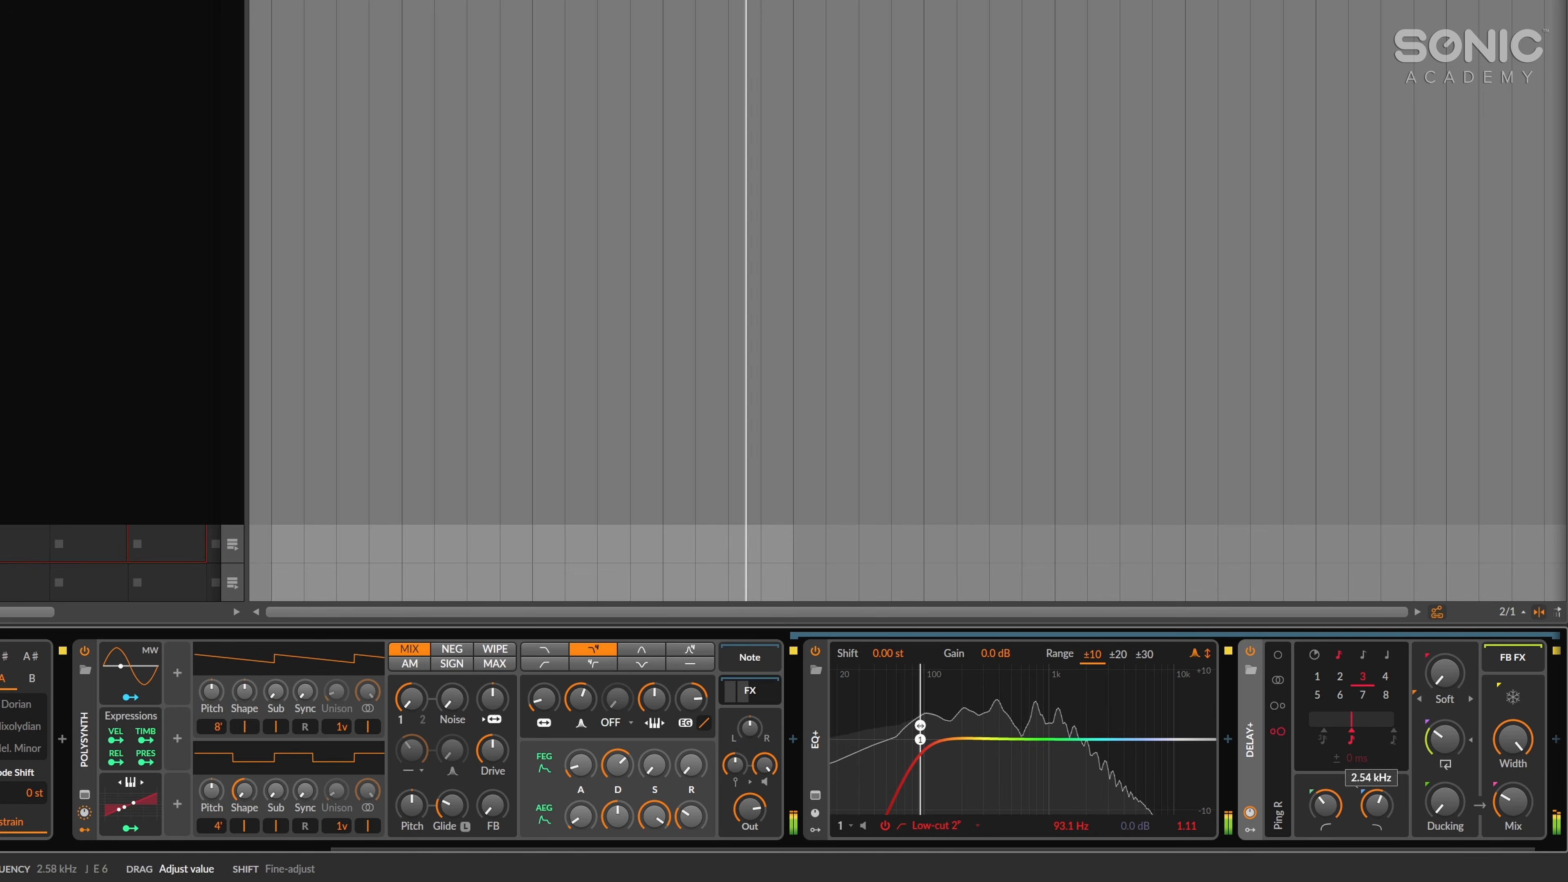
Insert the Raum reverb after the Delay+ and set its mix to 19.5 %.
drag(1366, 850, 1400, 849)
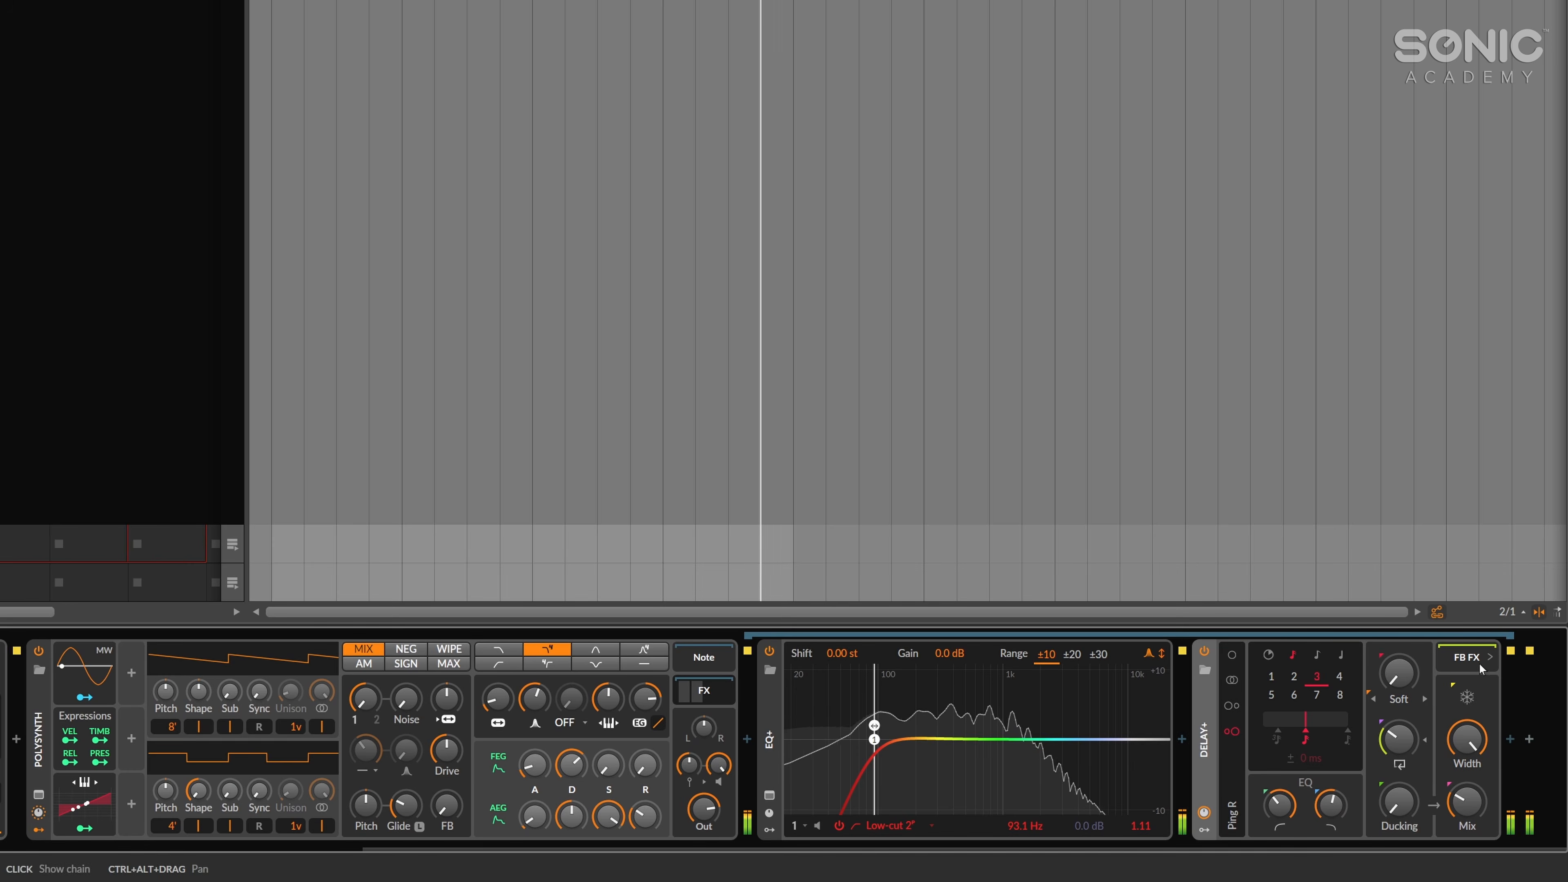
click(1506, 749)
text(raum)
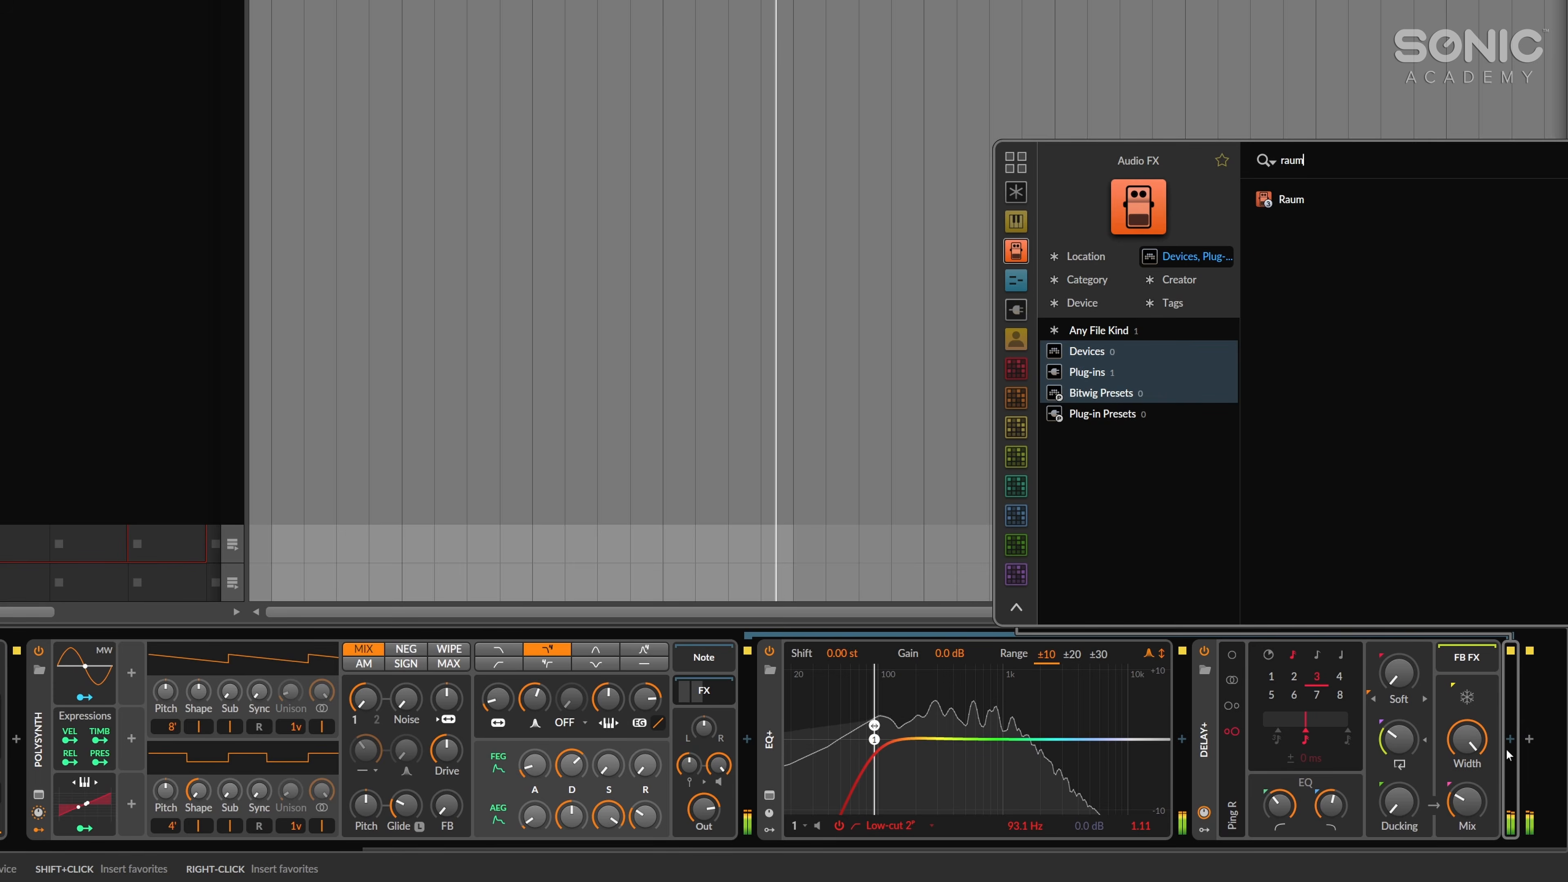
key(Return)
drag(785, 234, 785, 297)
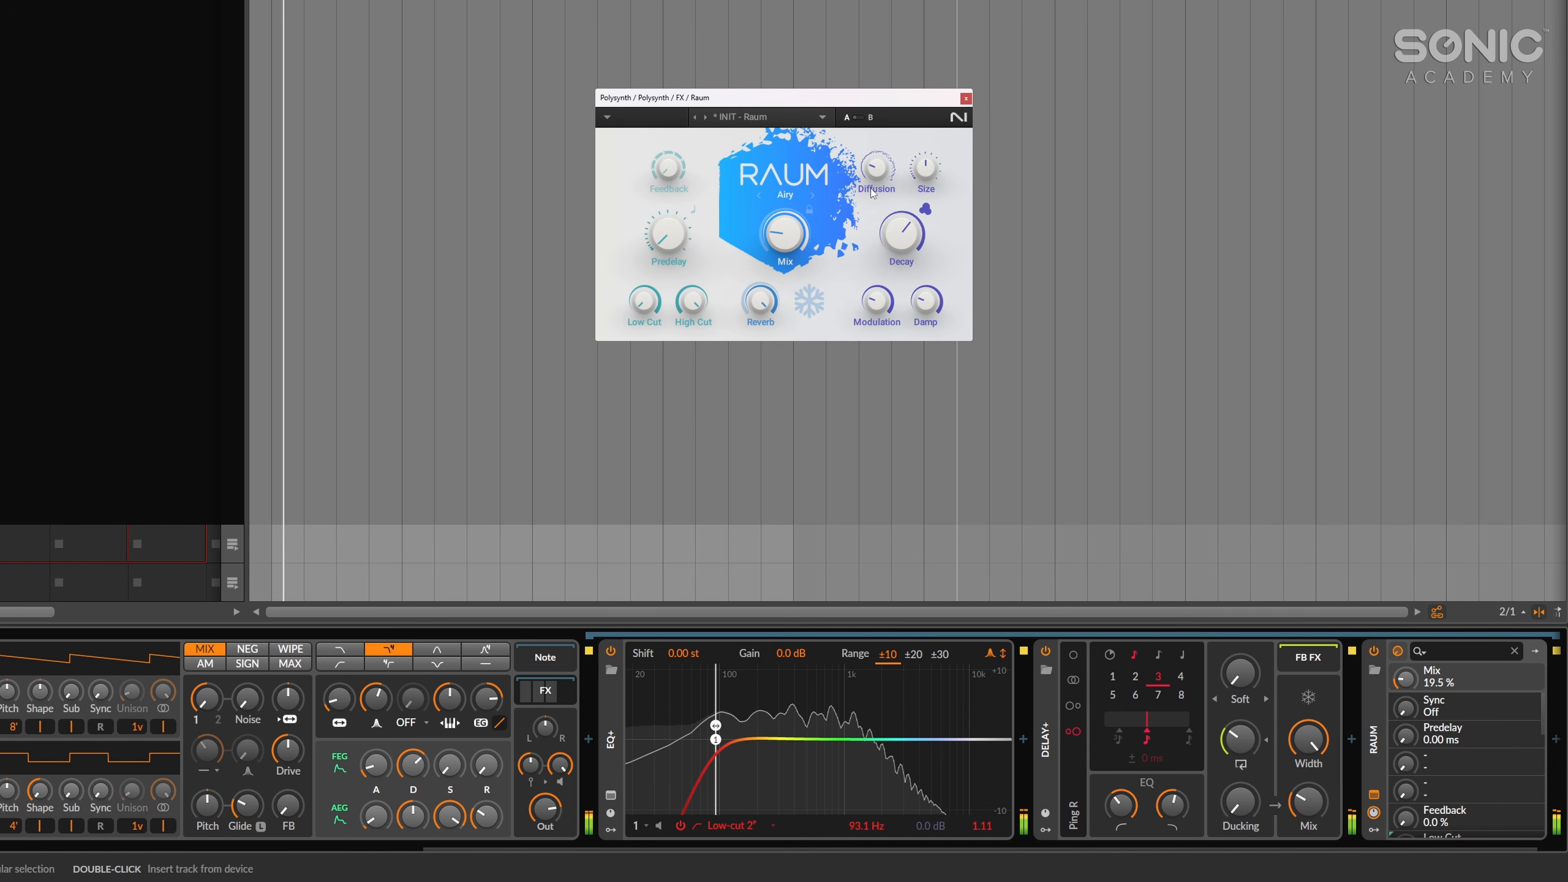
Audition Raum's Creative factory presets, including Fuzzy Tissue and Morph FX.
click(759, 117)
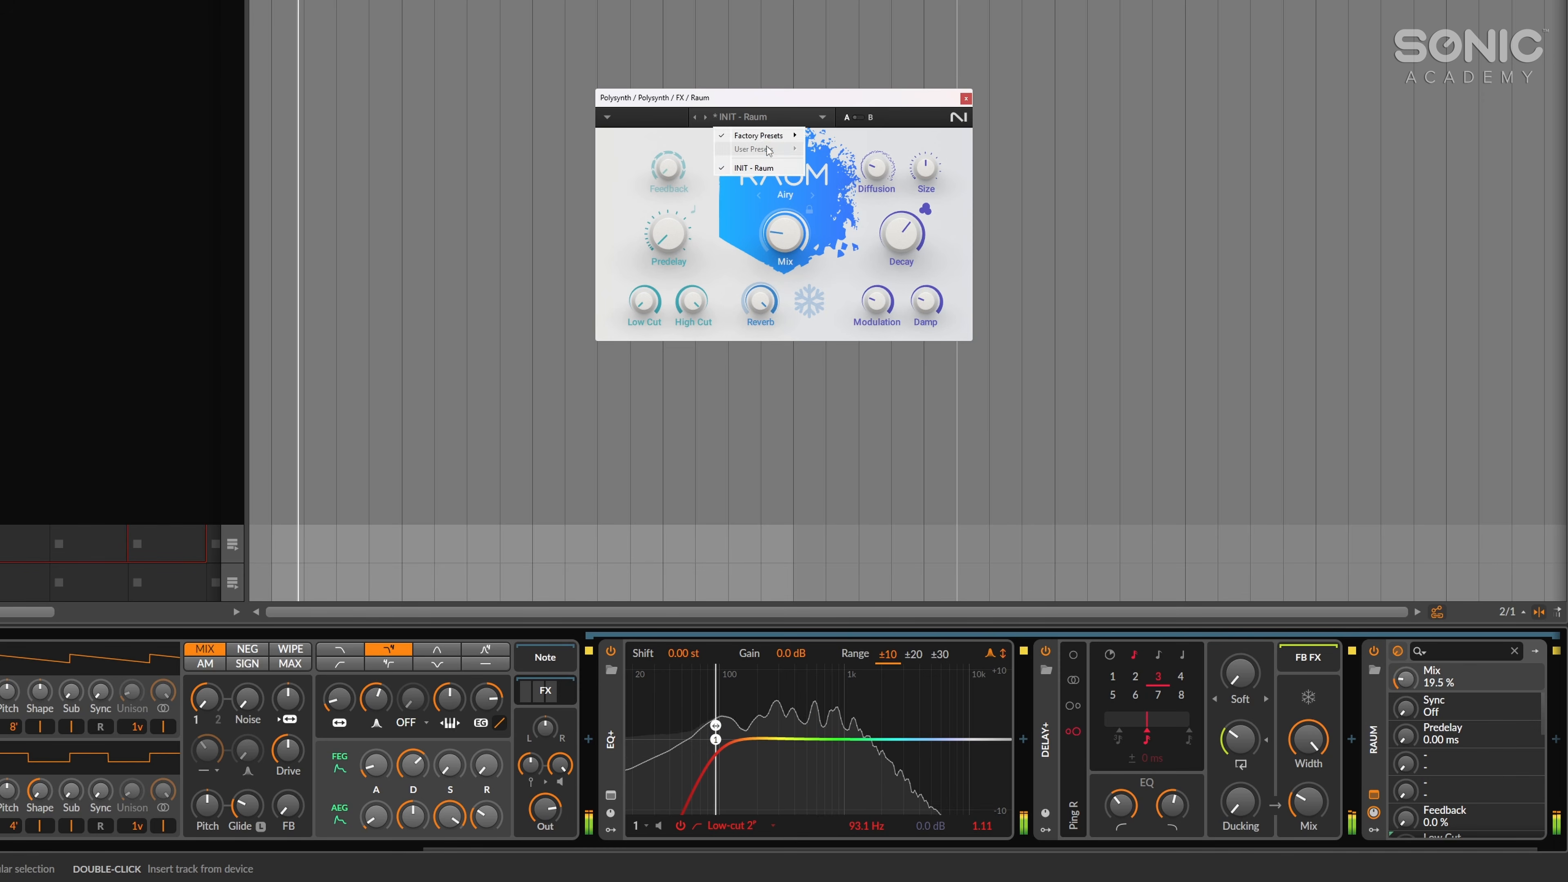
mouse_move(772, 139)
mouse_move(854, 164)
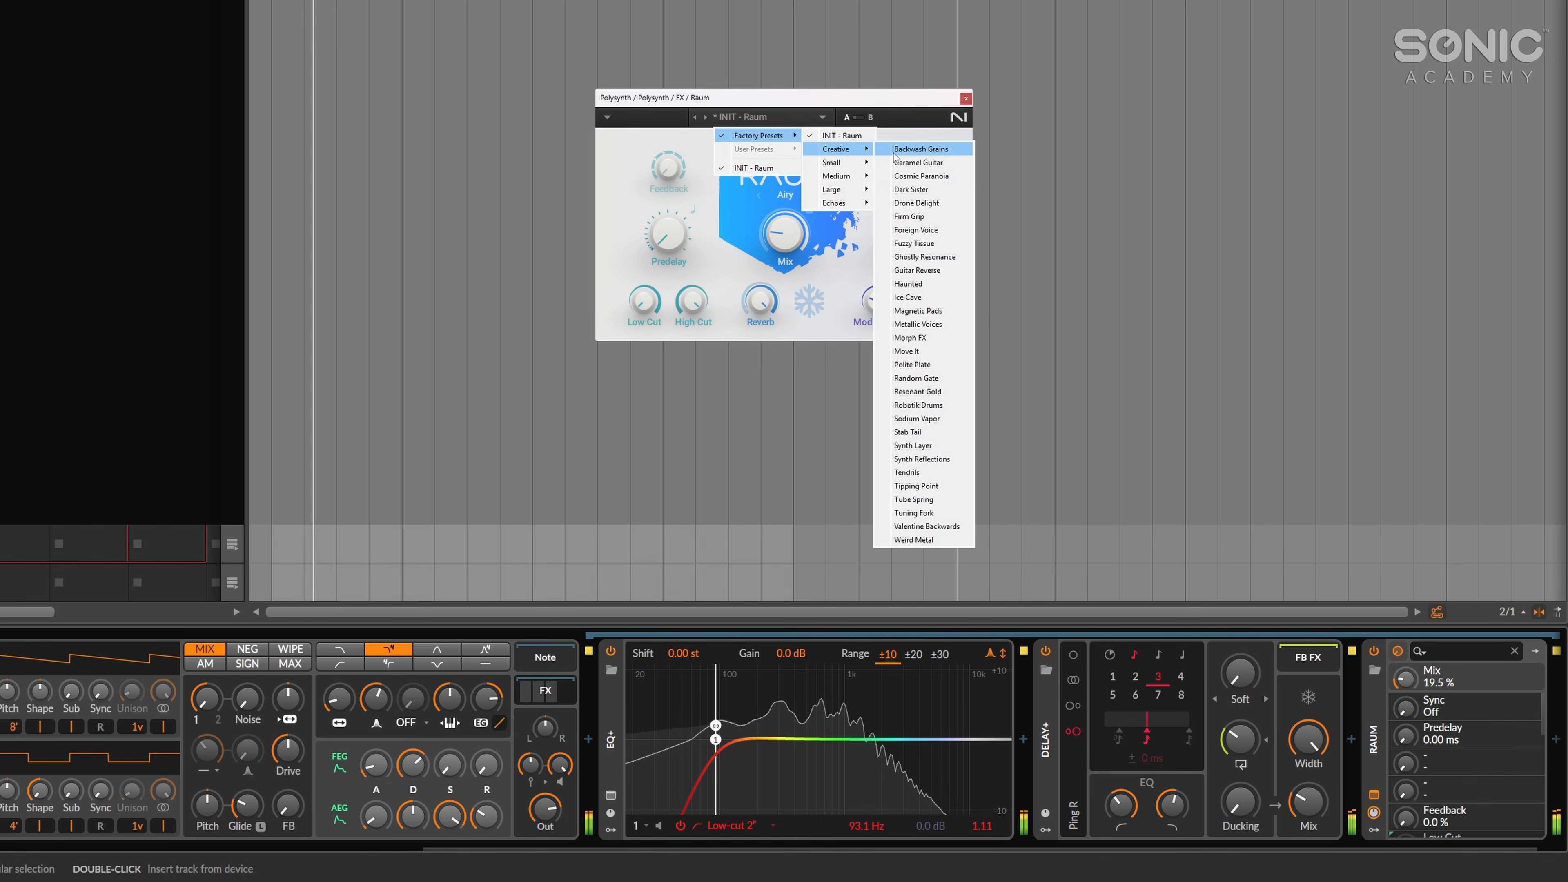
click(901, 148)
click(796, 116)
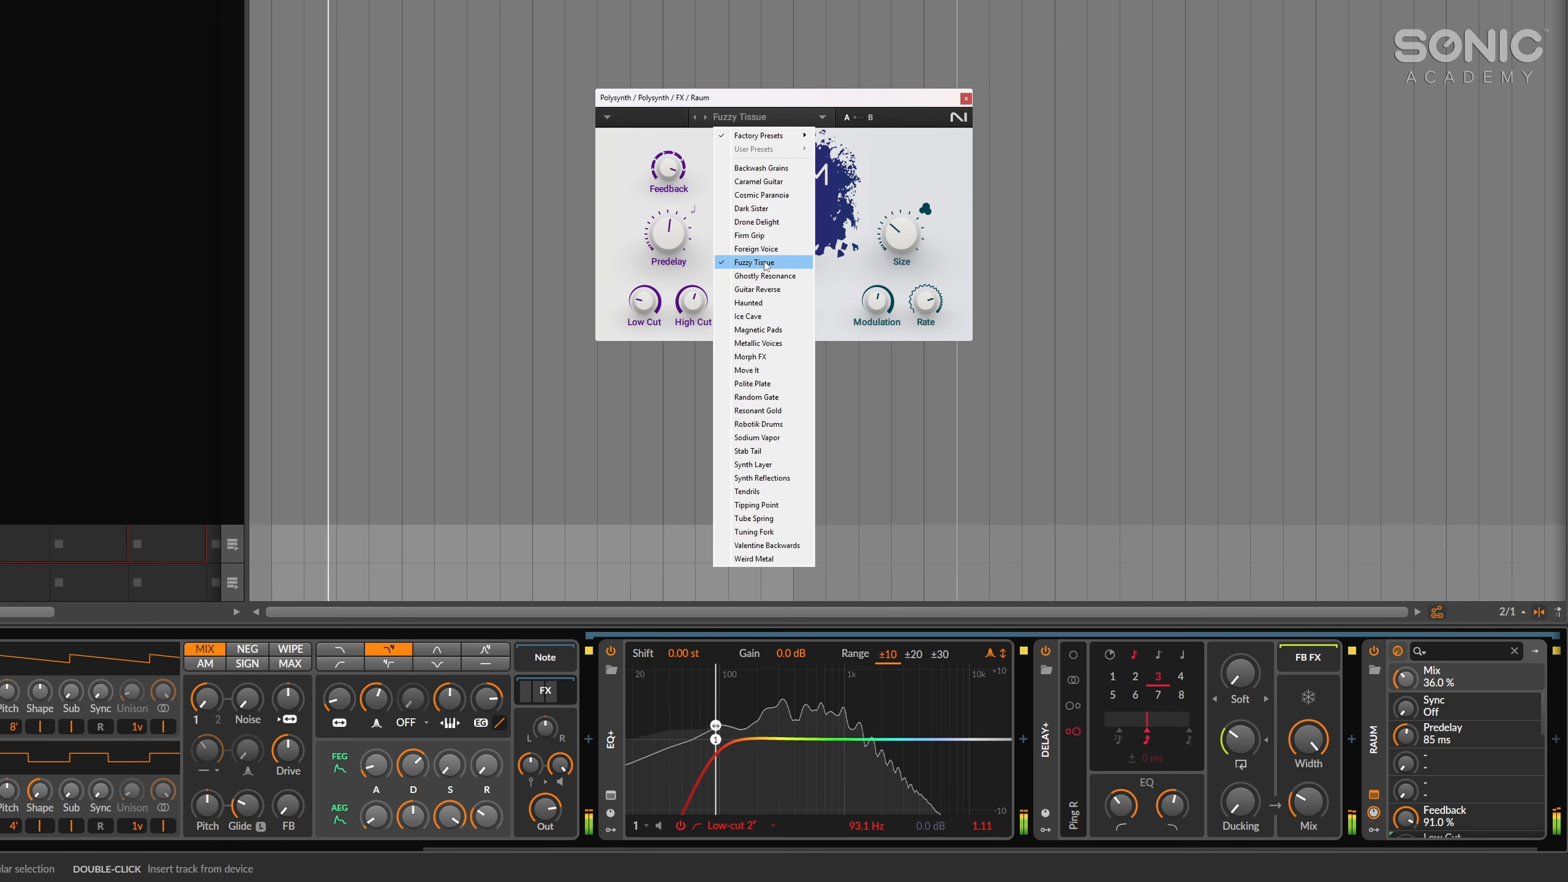
click(753, 255)
Load Raum's Medium factory preset Cozy Chapel with the mix at 46 %, close the plug-in window and stop playback.
click(781, 116)
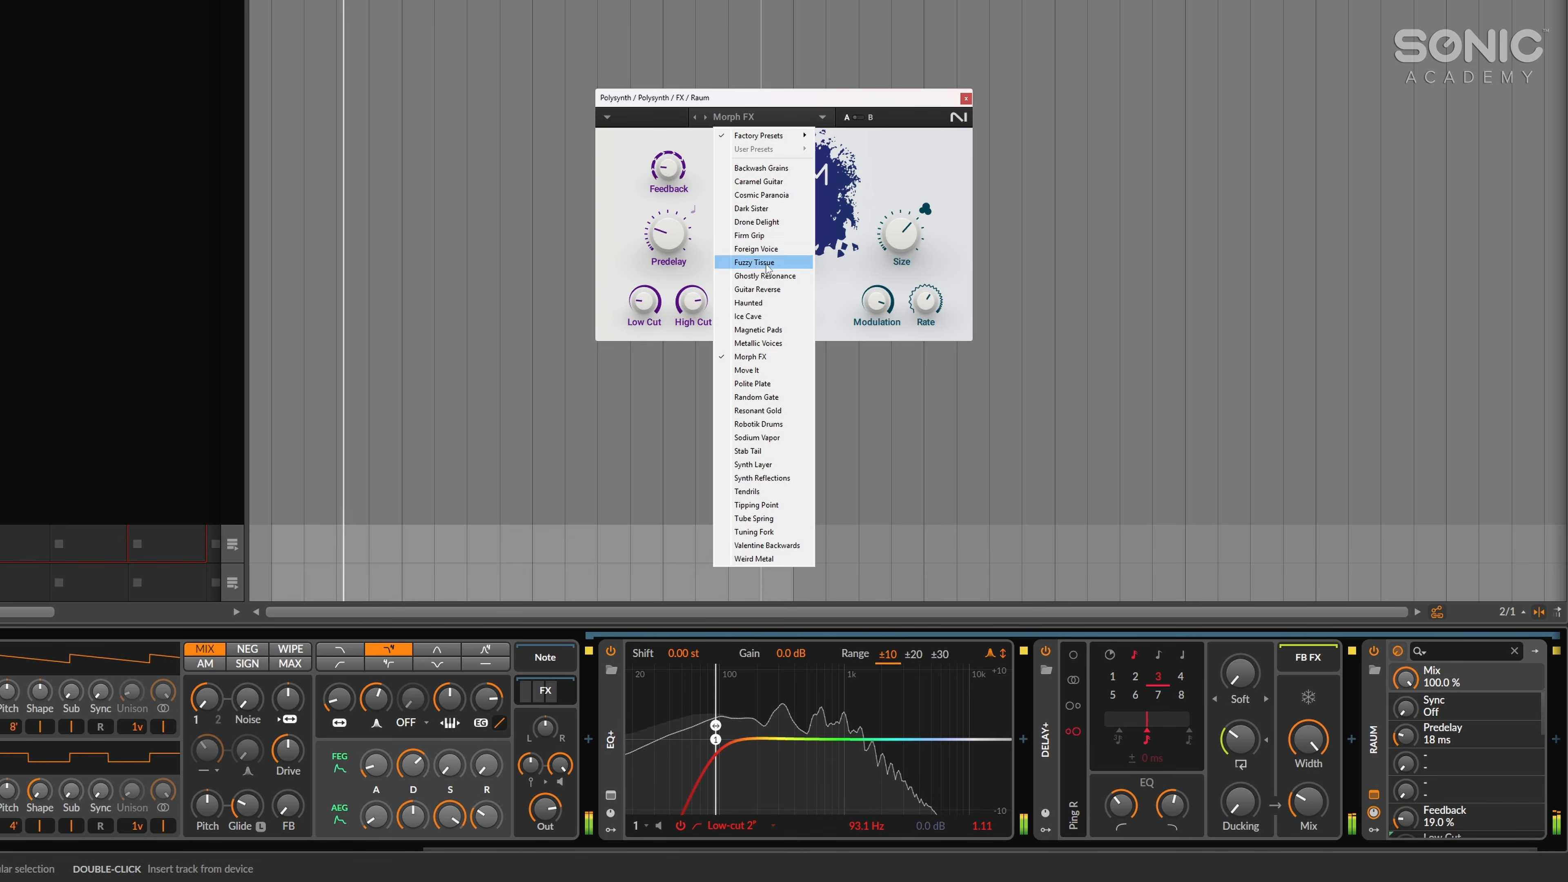
mouse_move(777, 135)
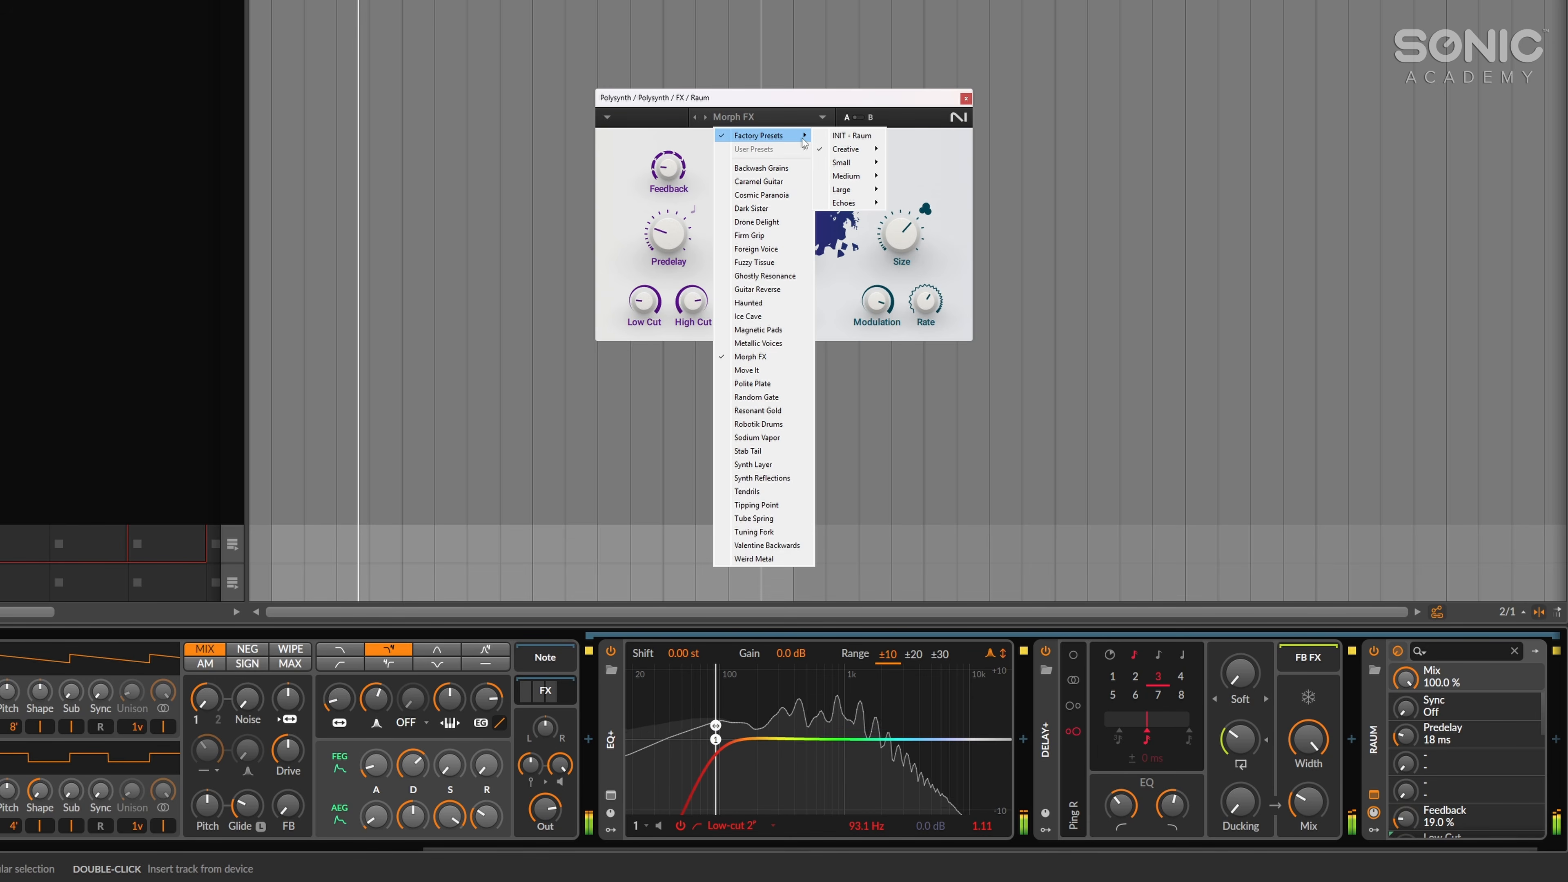
mouse_move(864, 178)
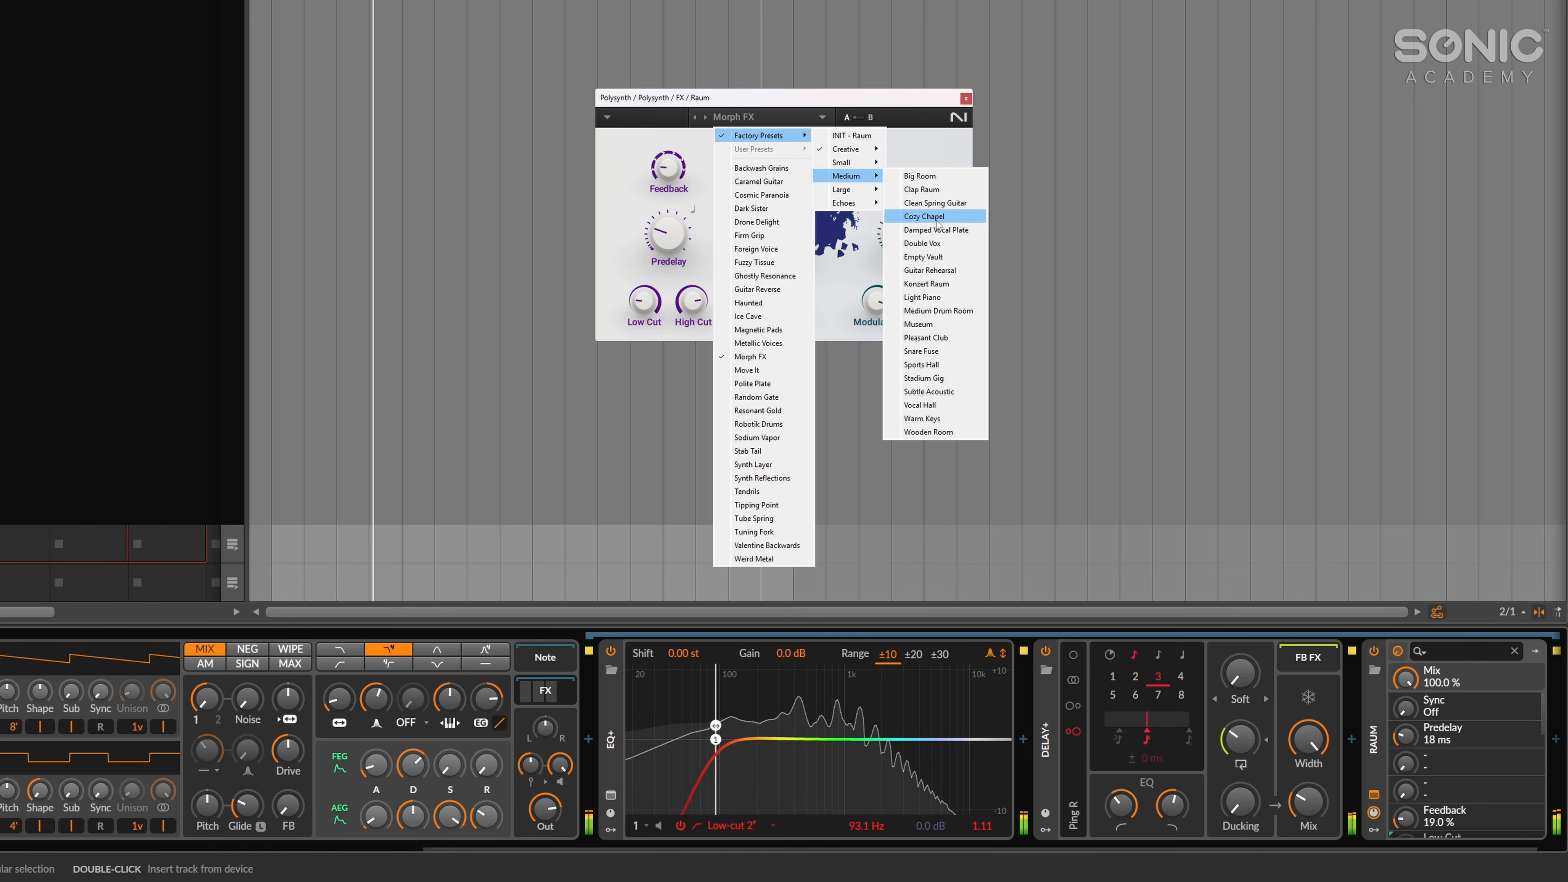
click(924, 216)
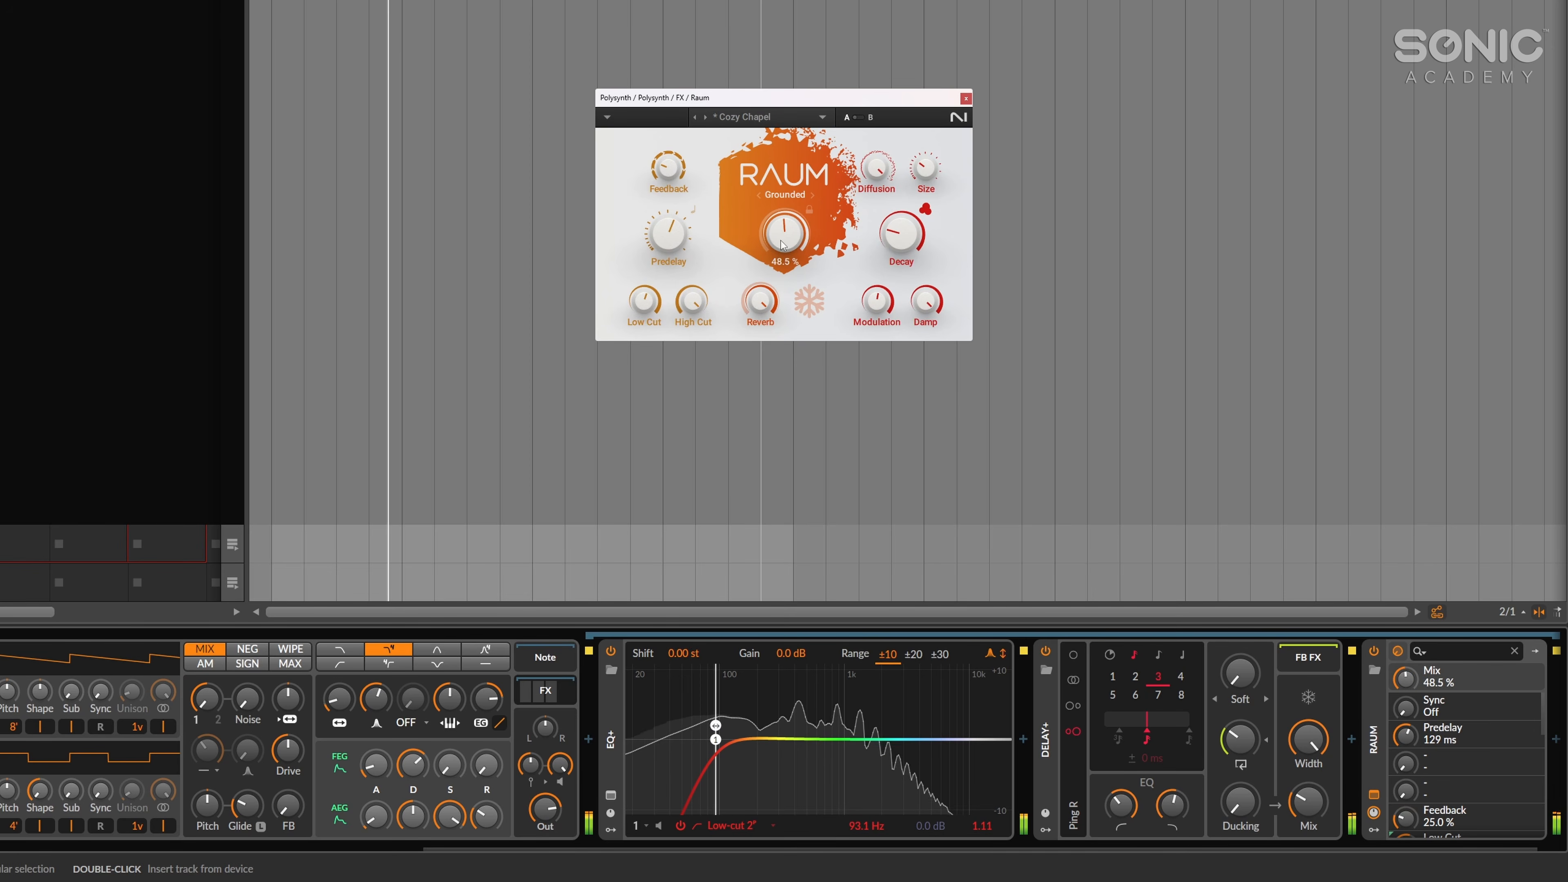
click(966, 99)
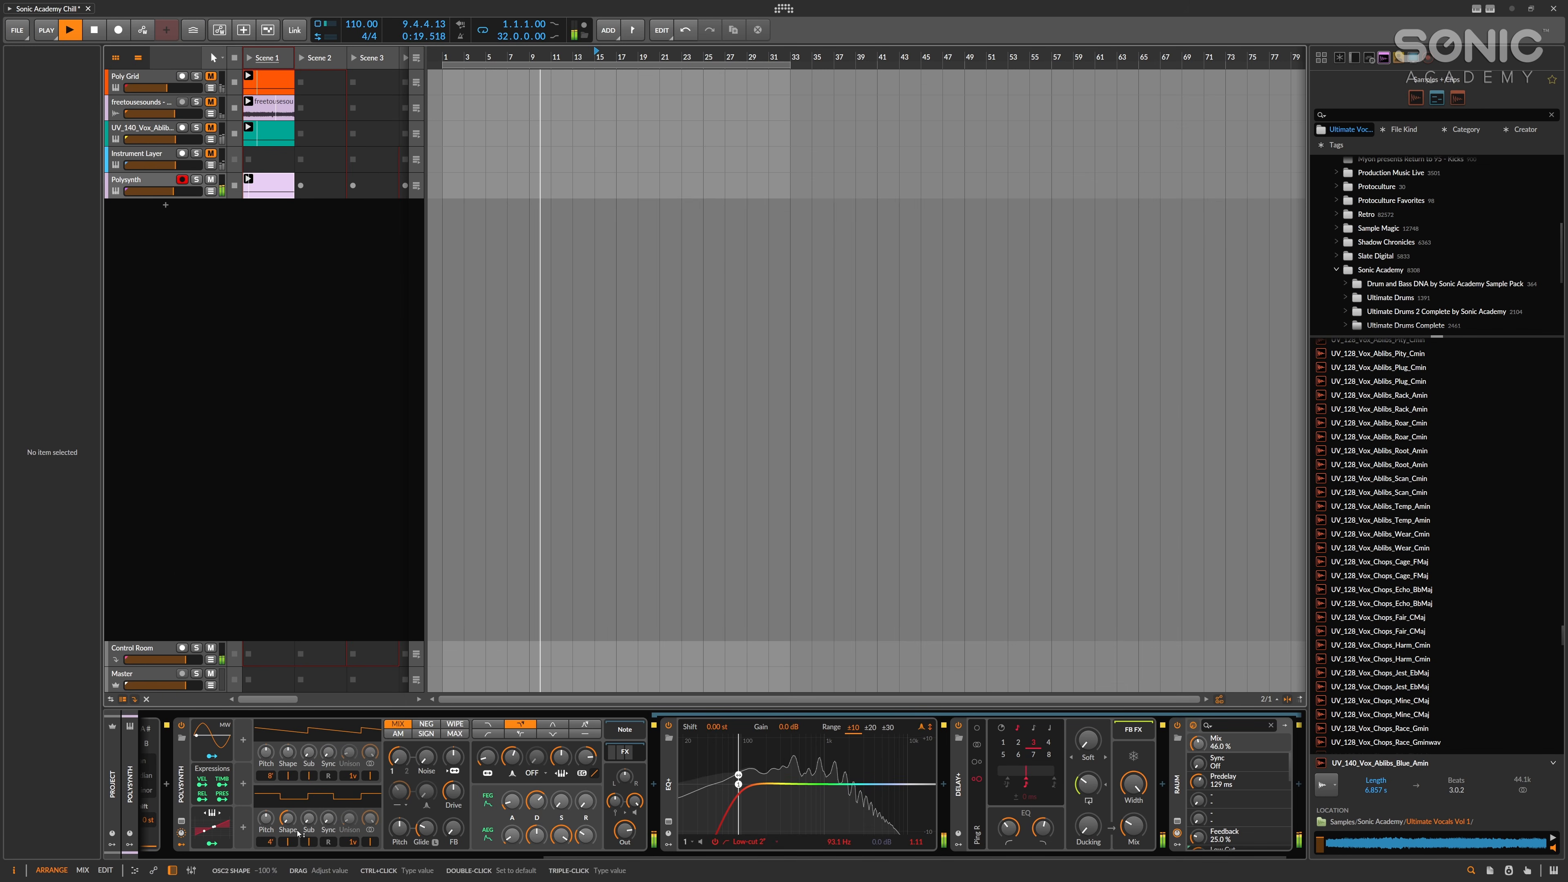
click(317, 521)
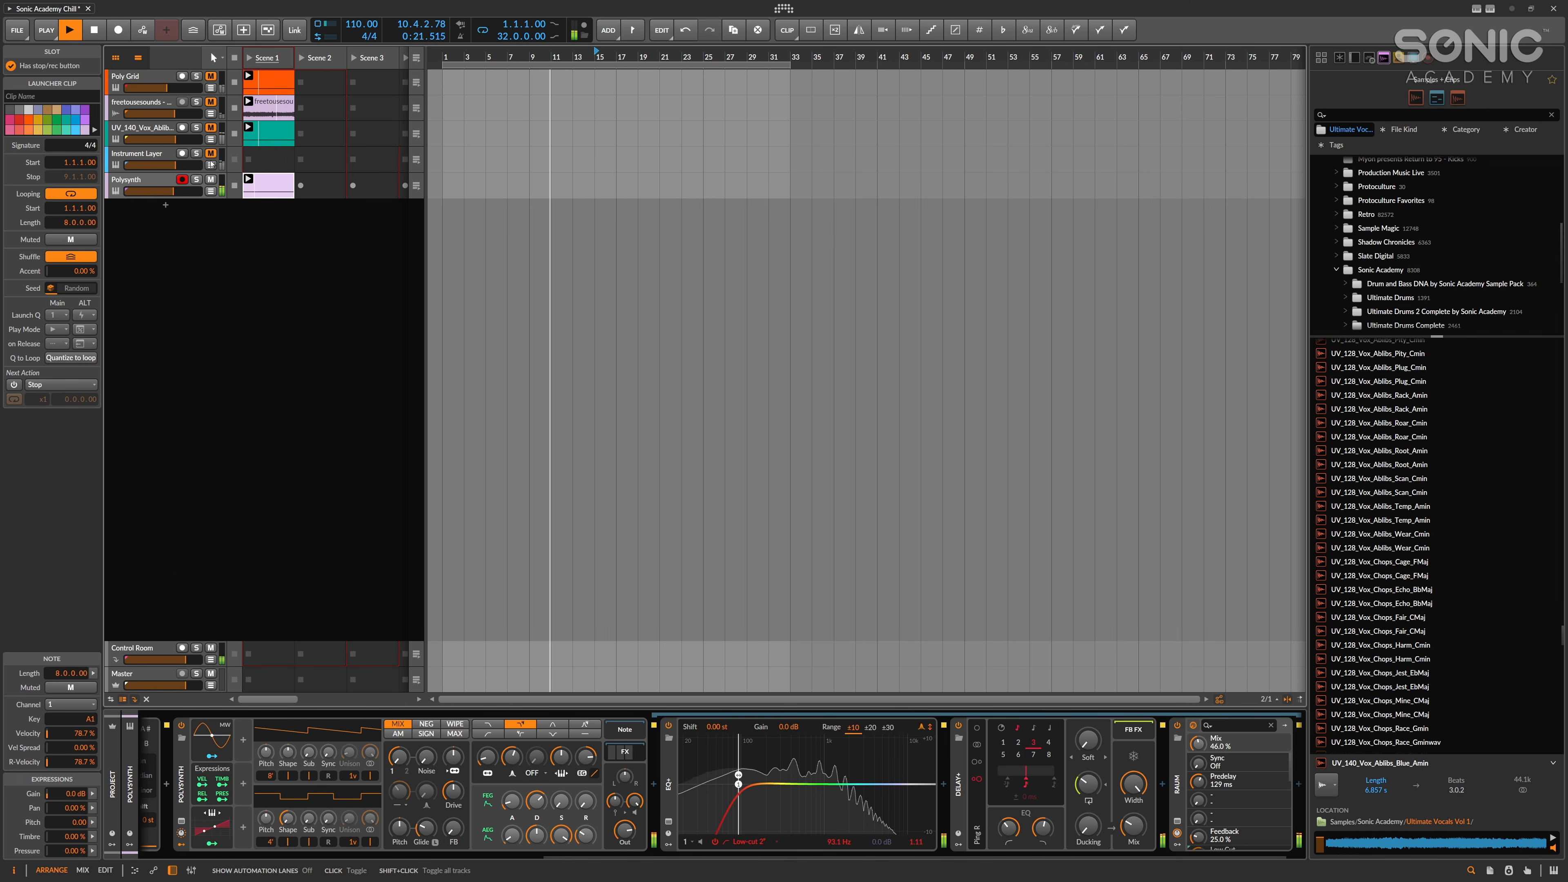
click(733, 278)
key(space)
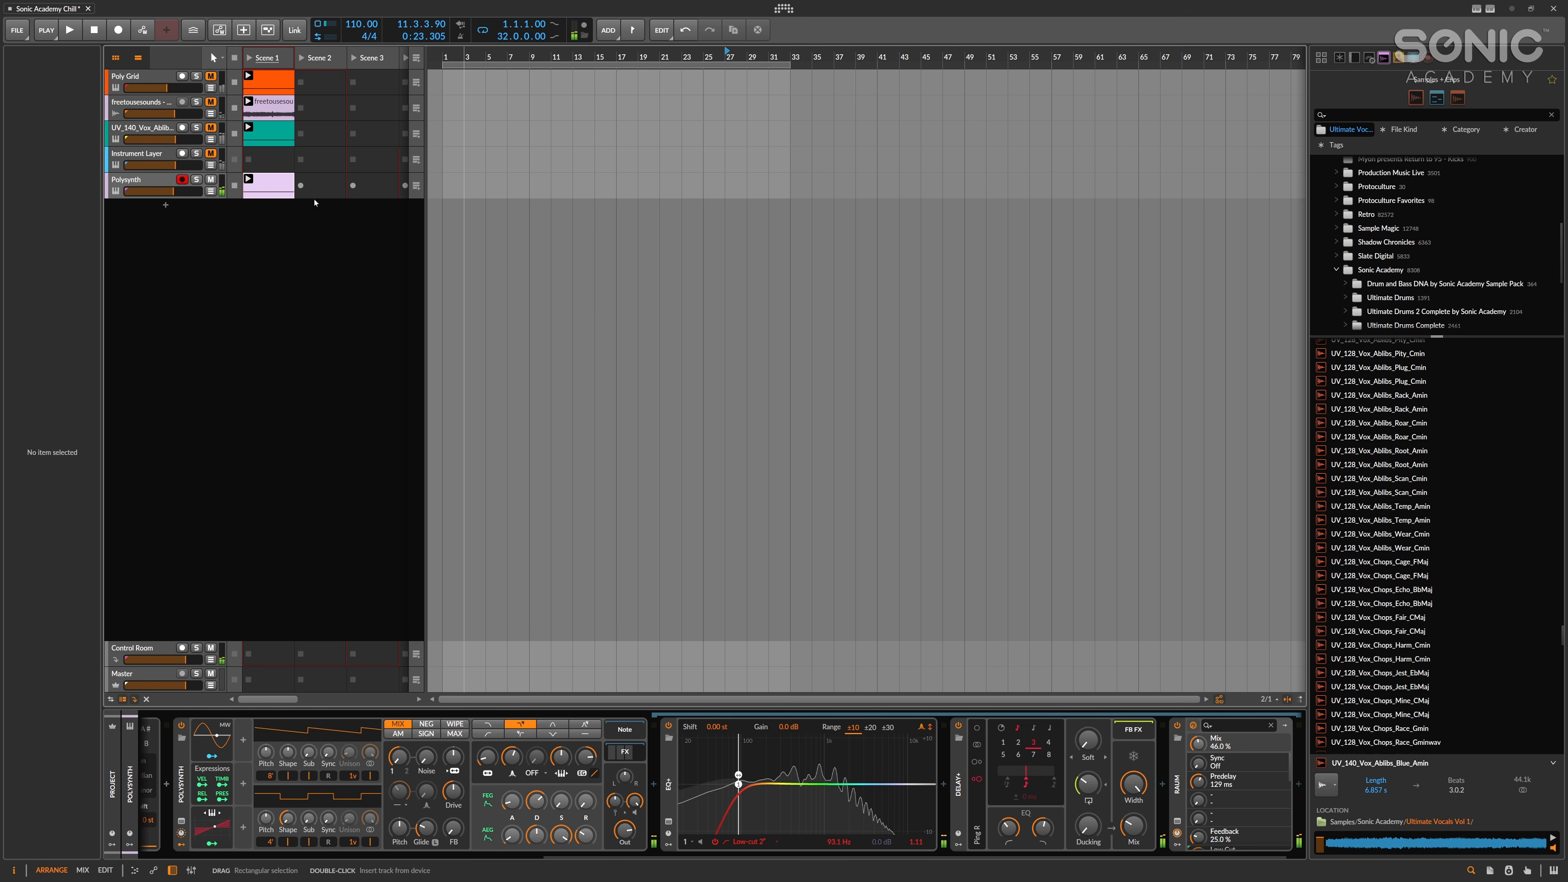
Restart playback and unmute the Instrument Layer, vocal, freetousesounds and Poly Grid tracks to bring them in with the Polysynth.
click(576, 232)
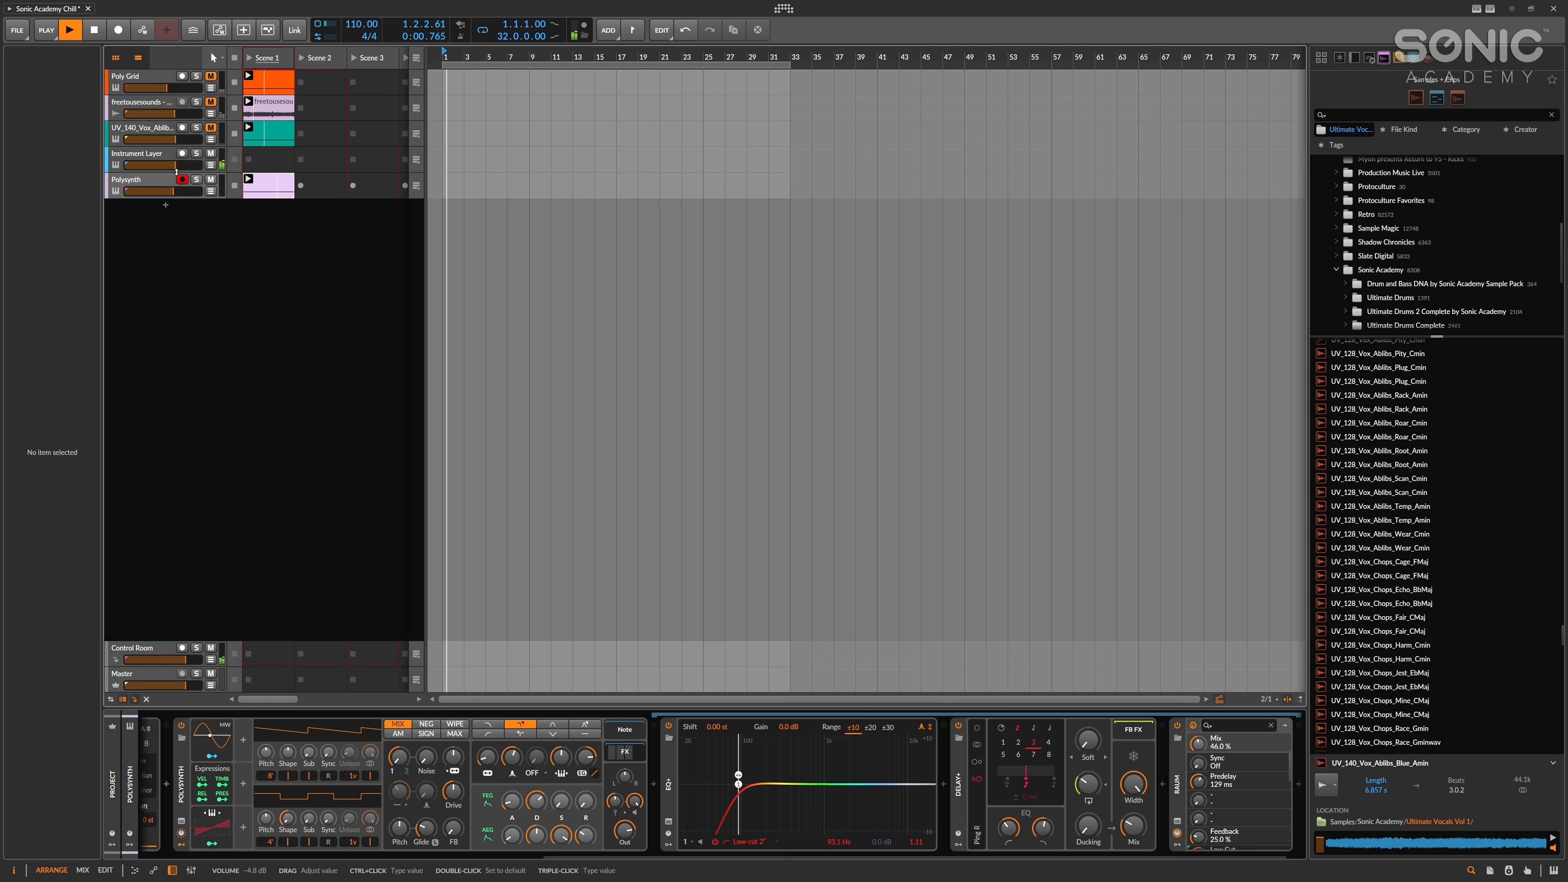
click(168, 160)
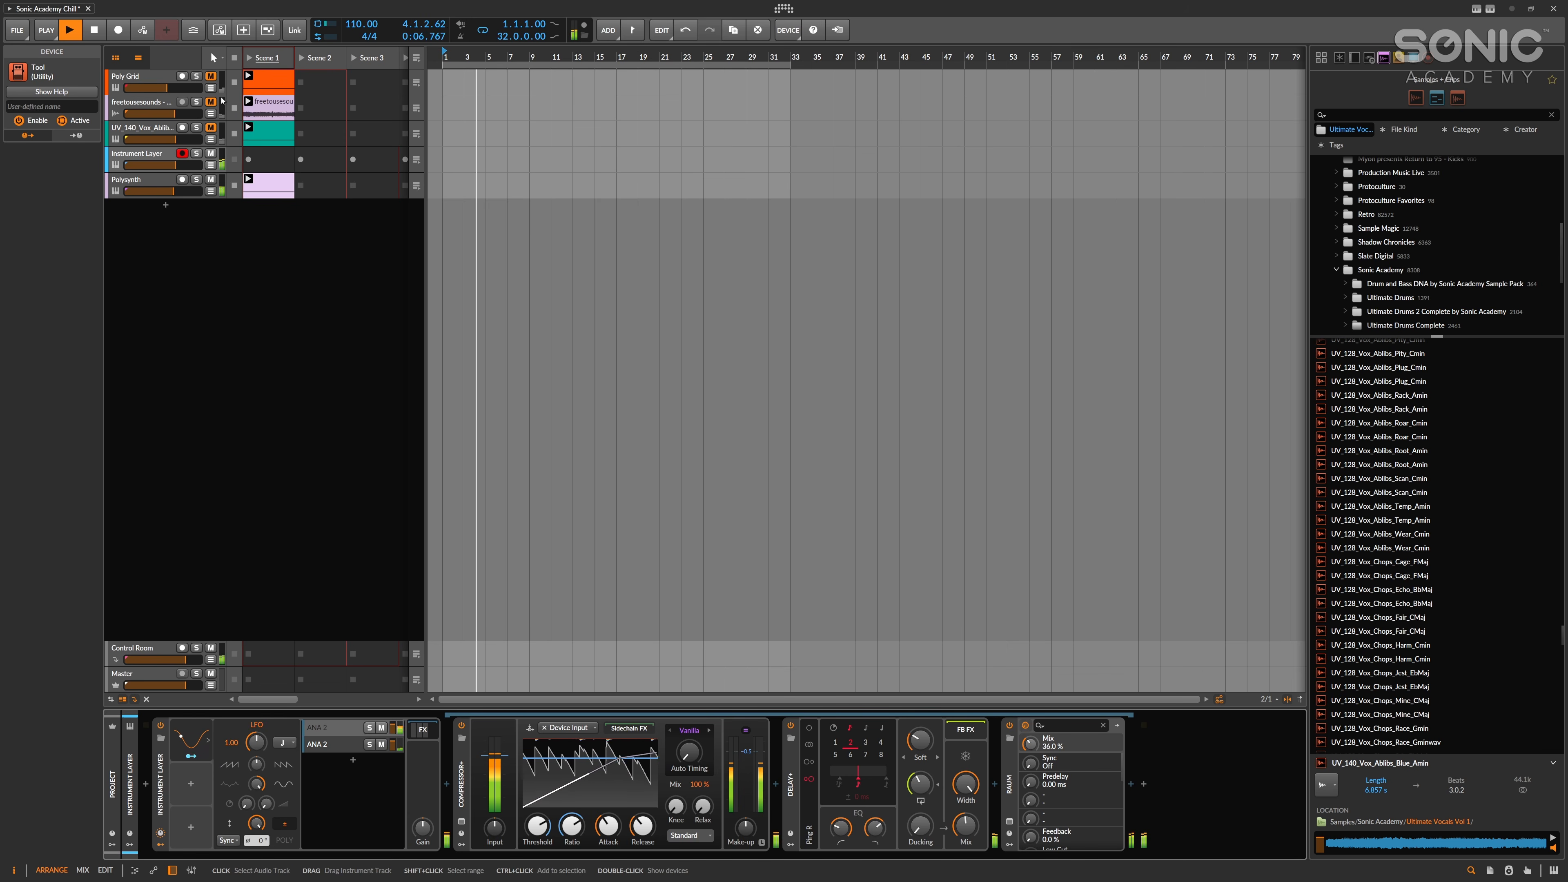
click(601, 210)
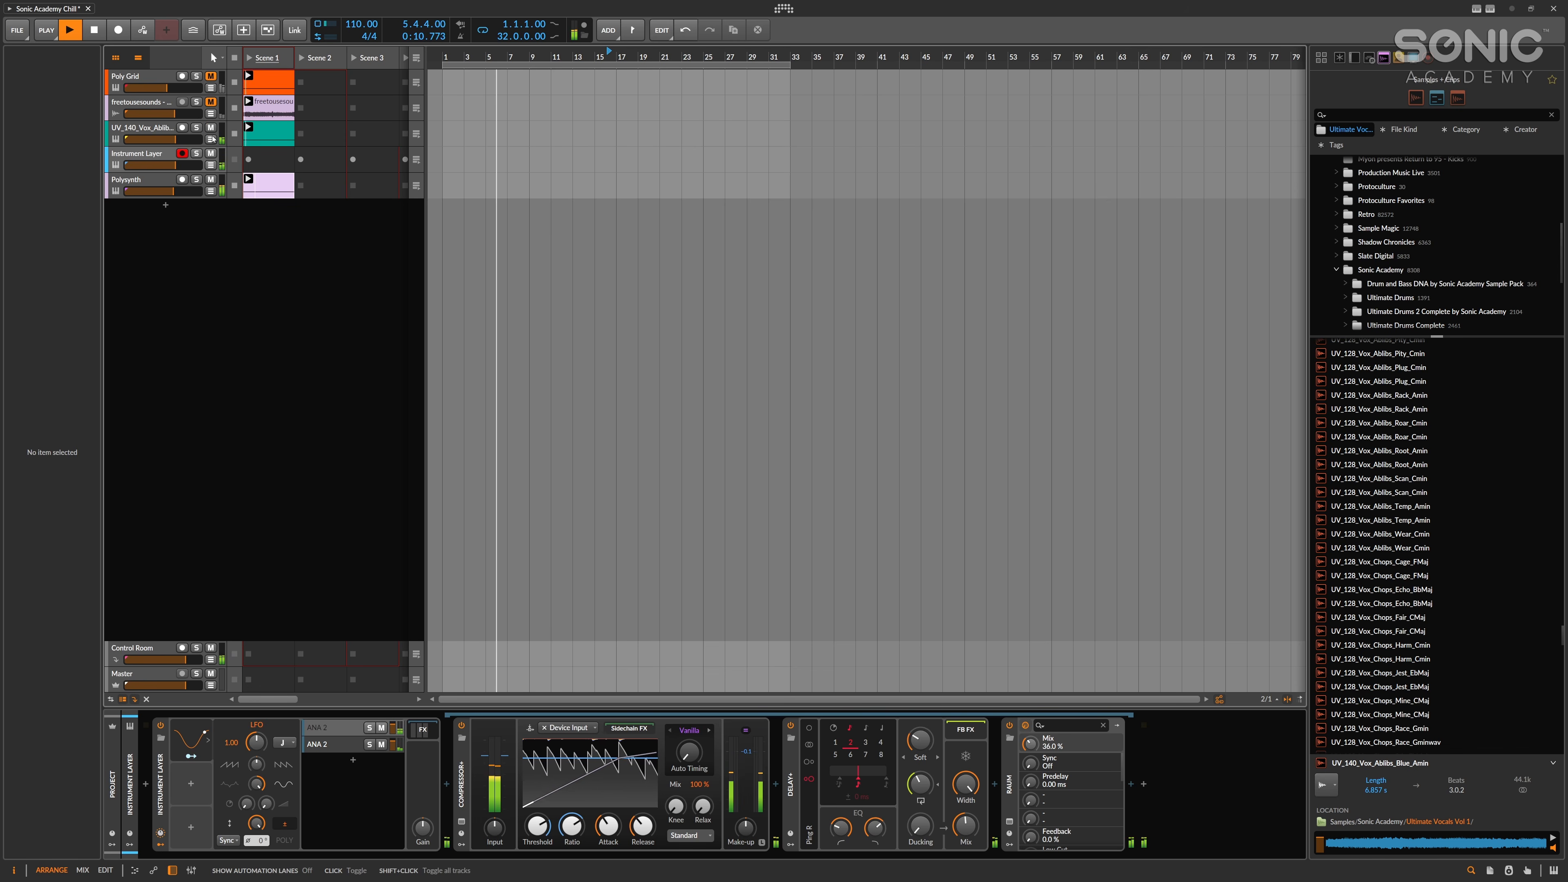
Listen to all the tracks playing together with the arpeggio and stop playback.
click(647, 173)
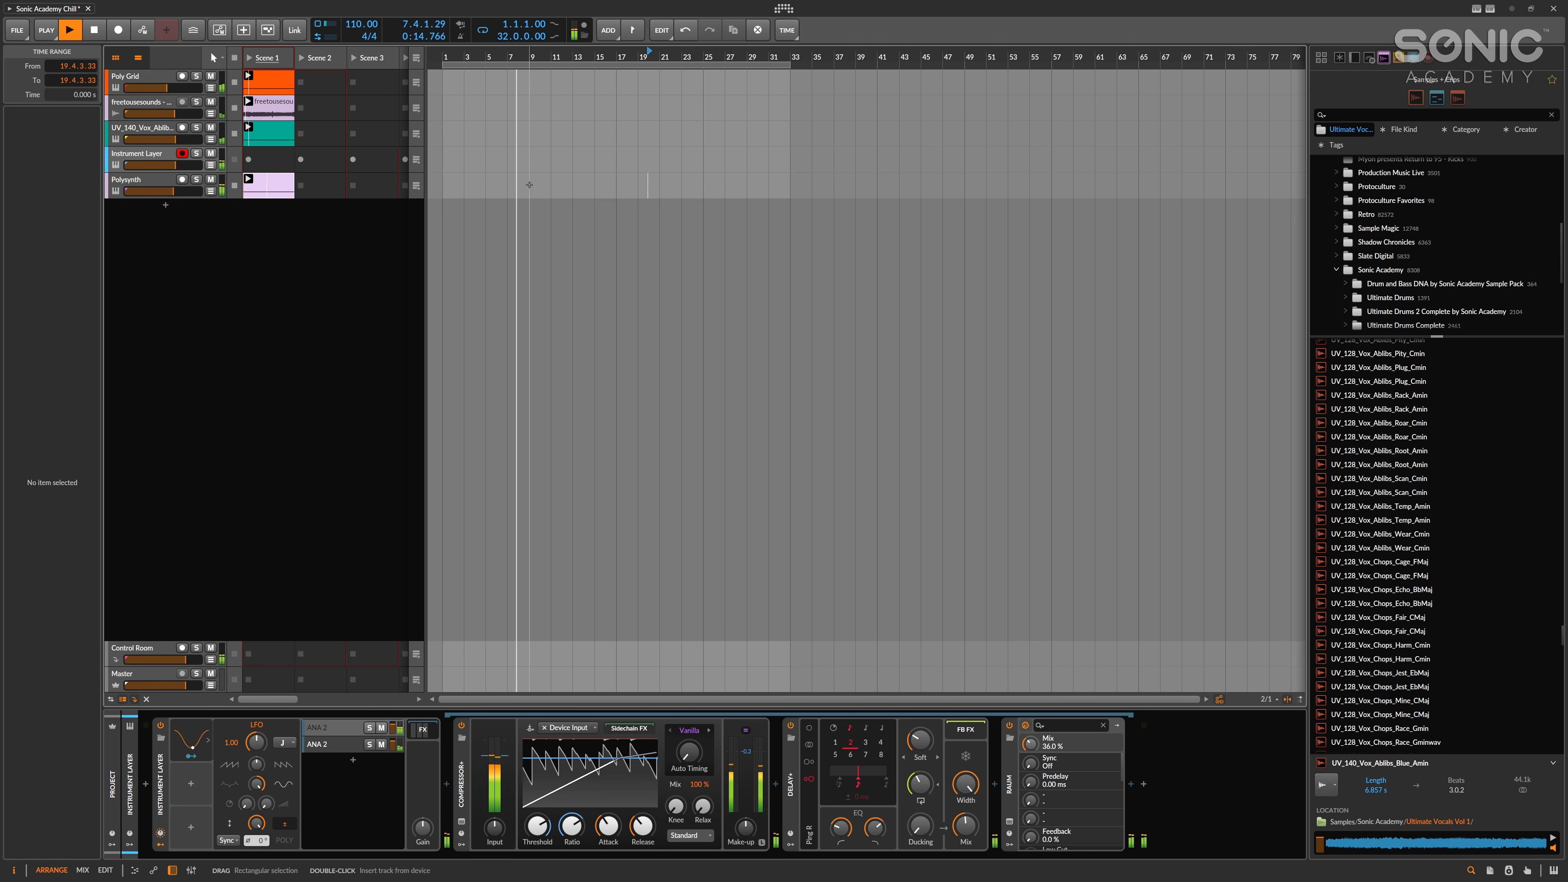
click(595, 250)
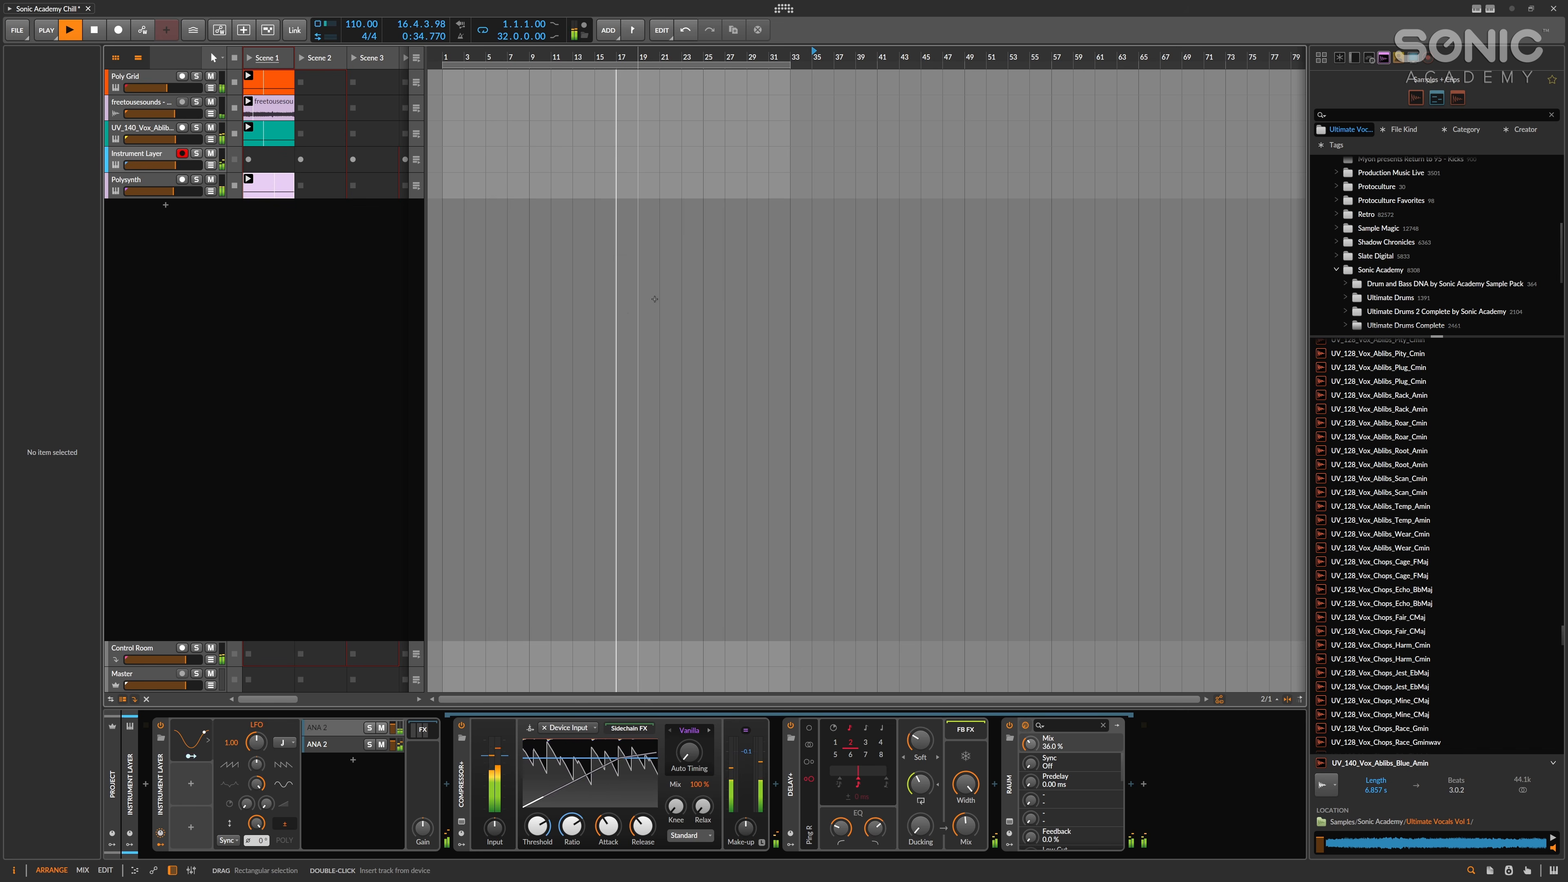
click(713, 294)
key(space)
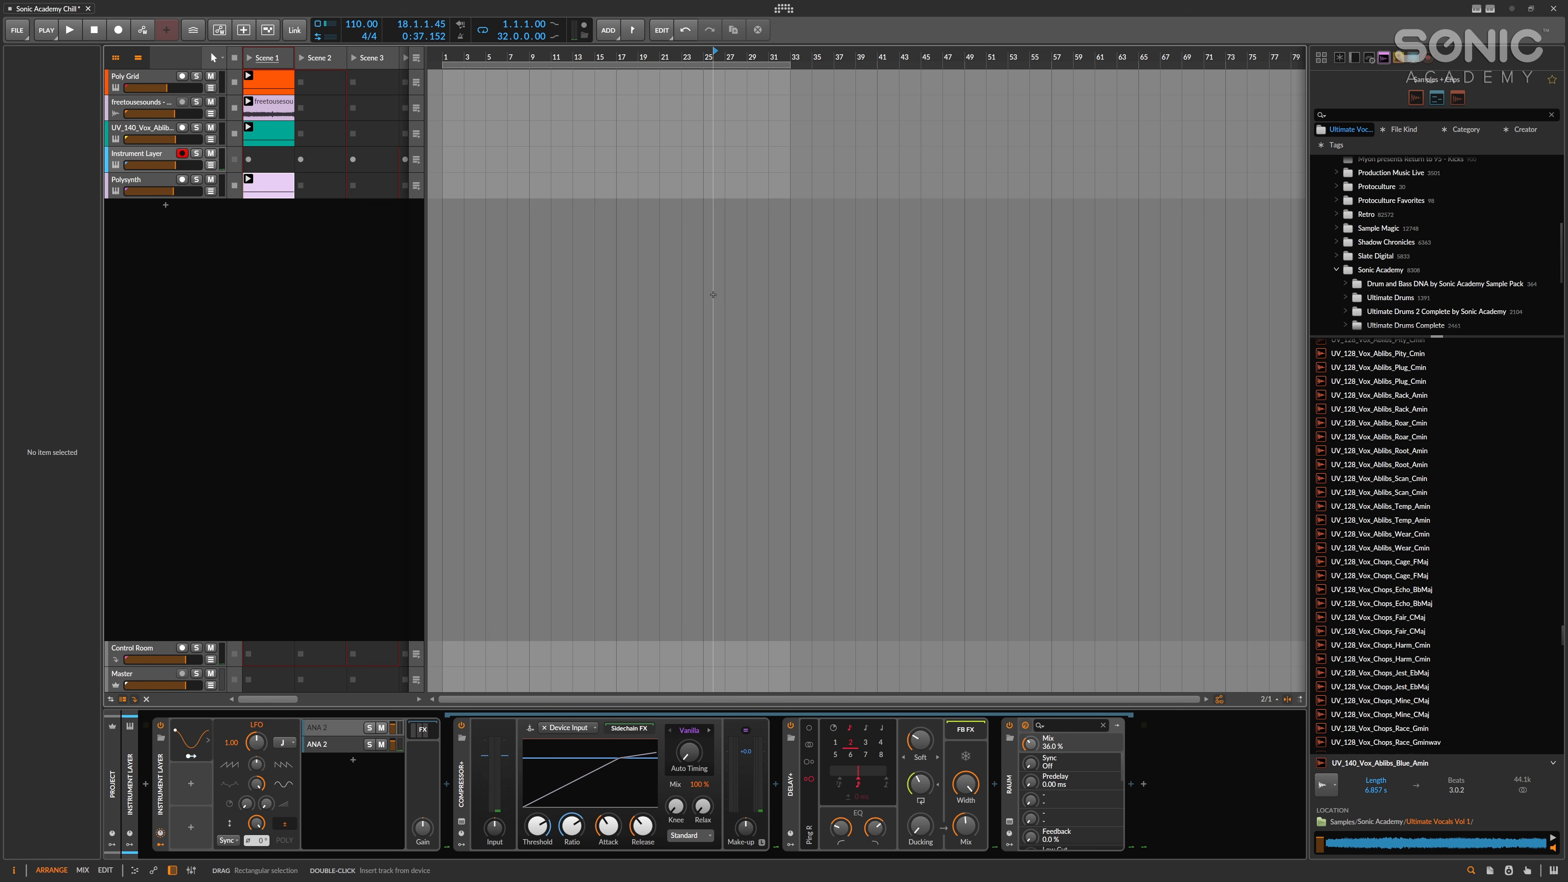
click(801, 261)
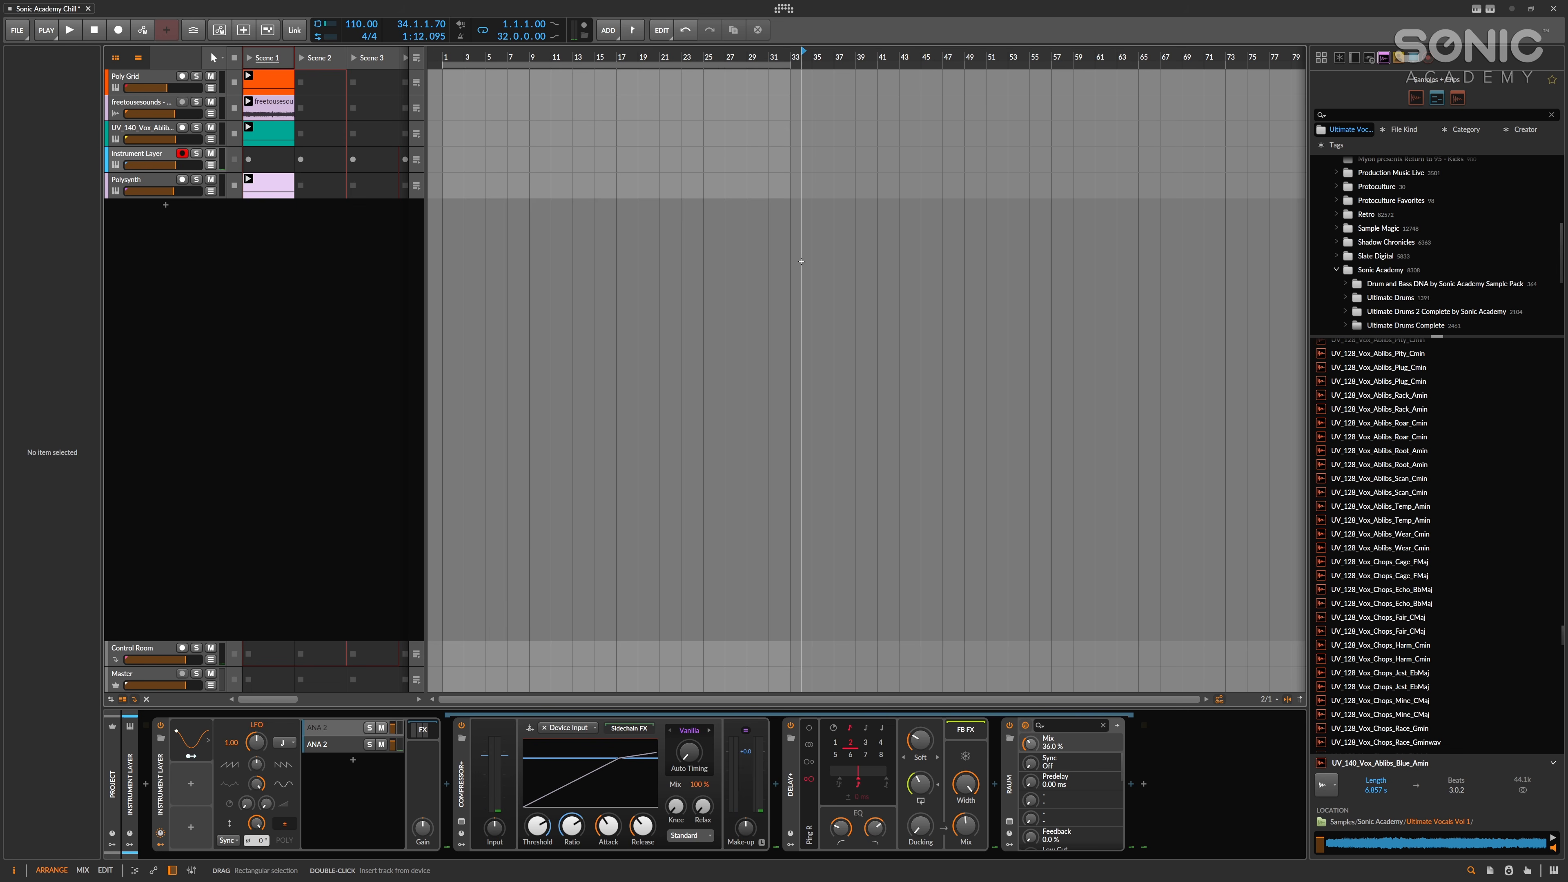